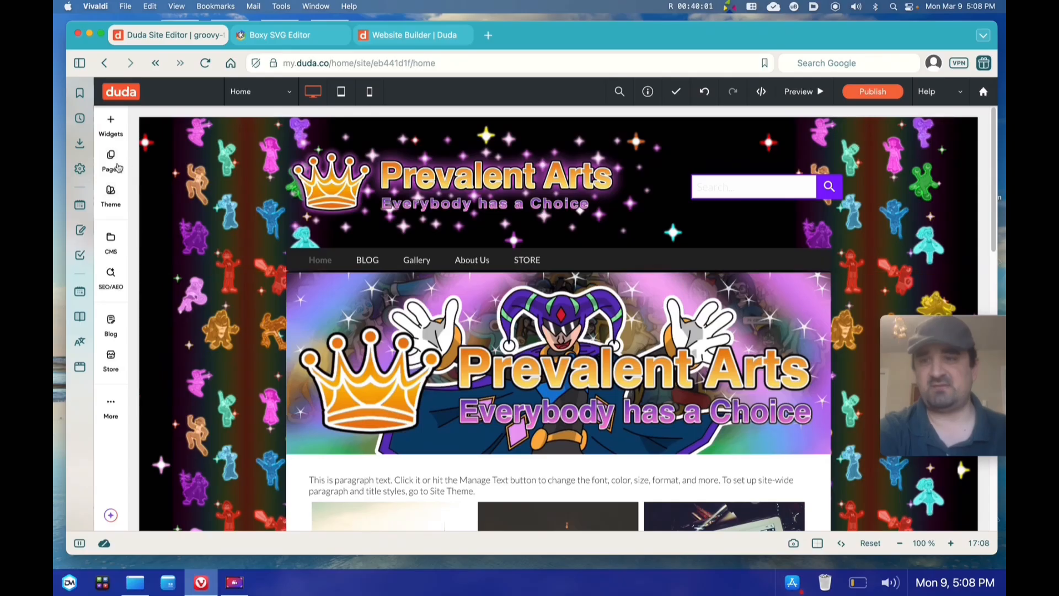
- Delete the BLOG page from the site's page list
click(111, 160)
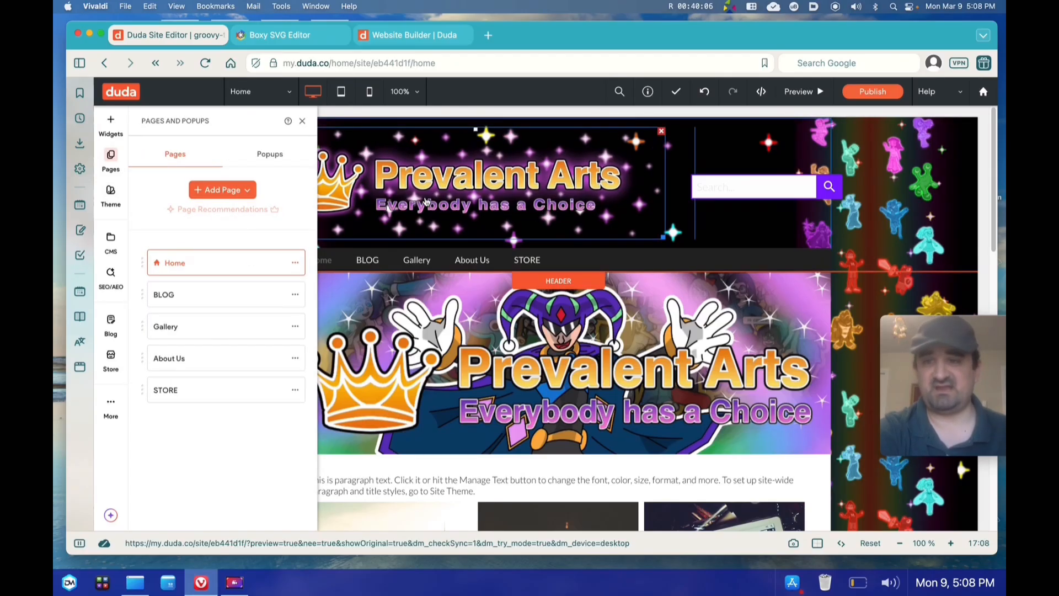
click(296, 297)
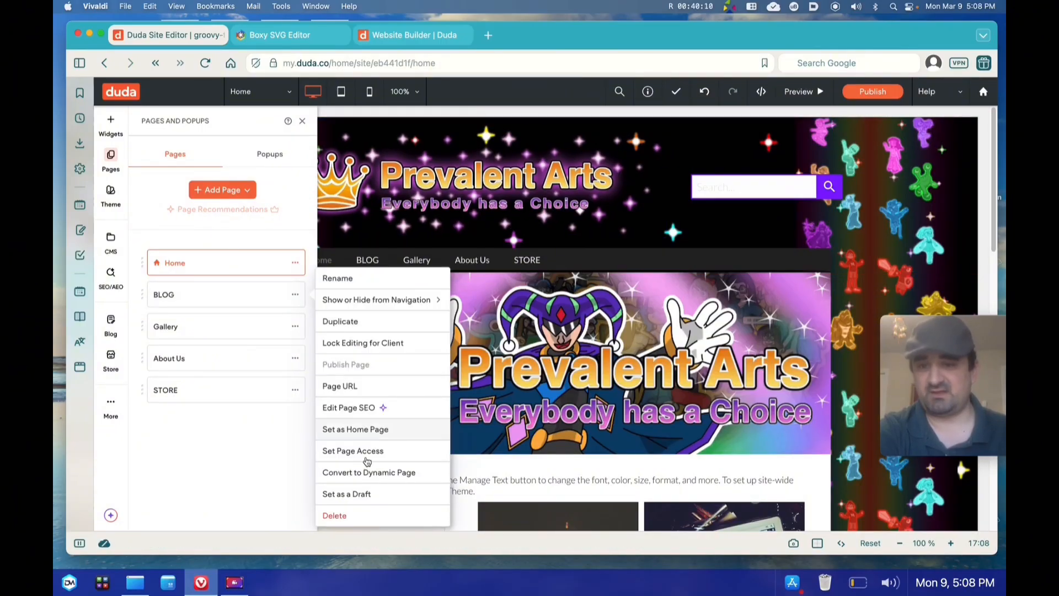
click(334, 515)
key(Return)
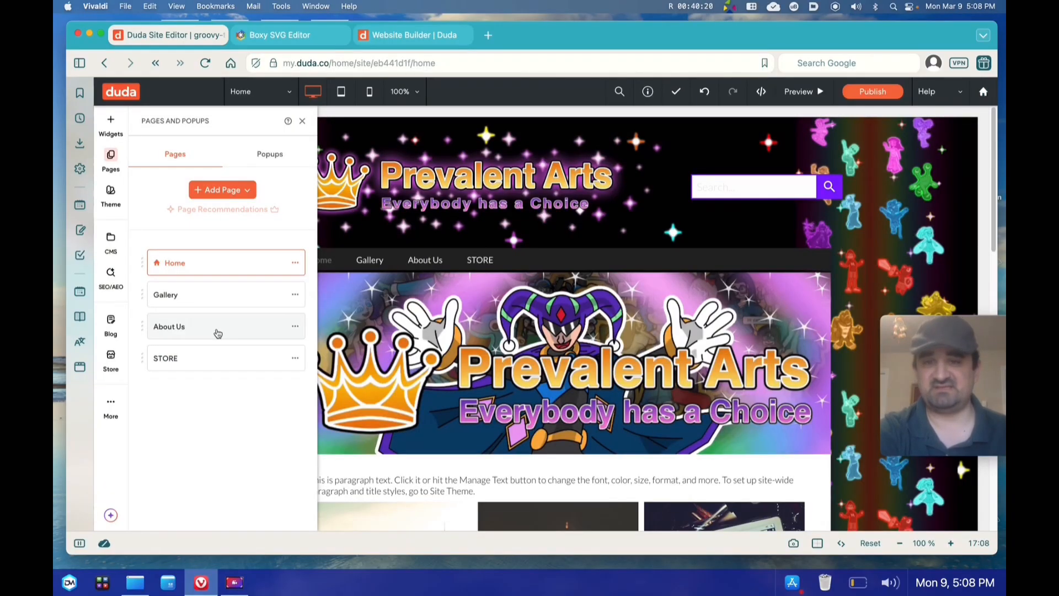
- Hide the About Us page from the navigation on all devices
click(295, 327)
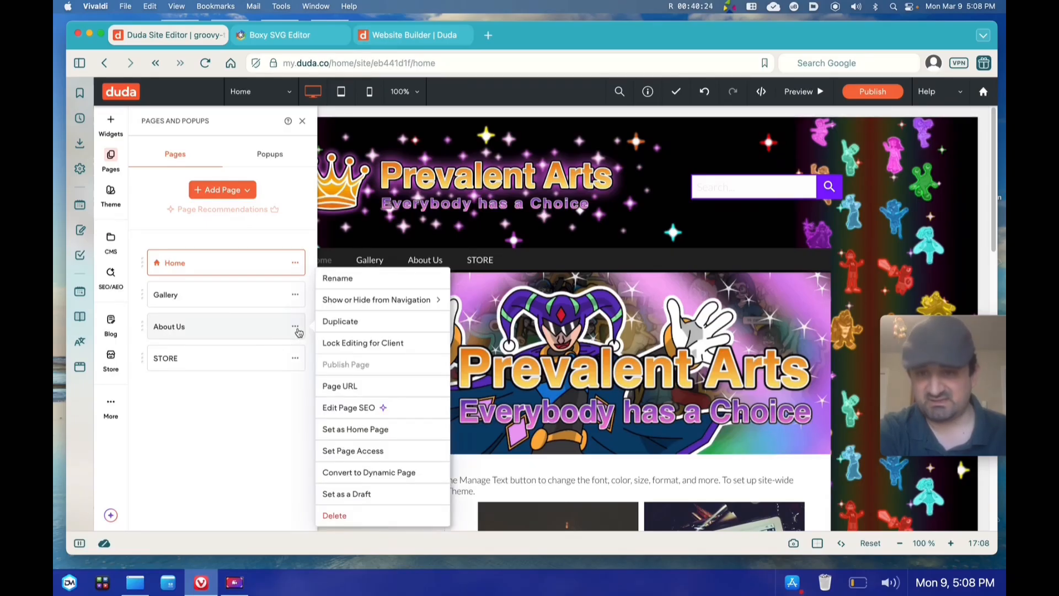
mouse_move(384, 305)
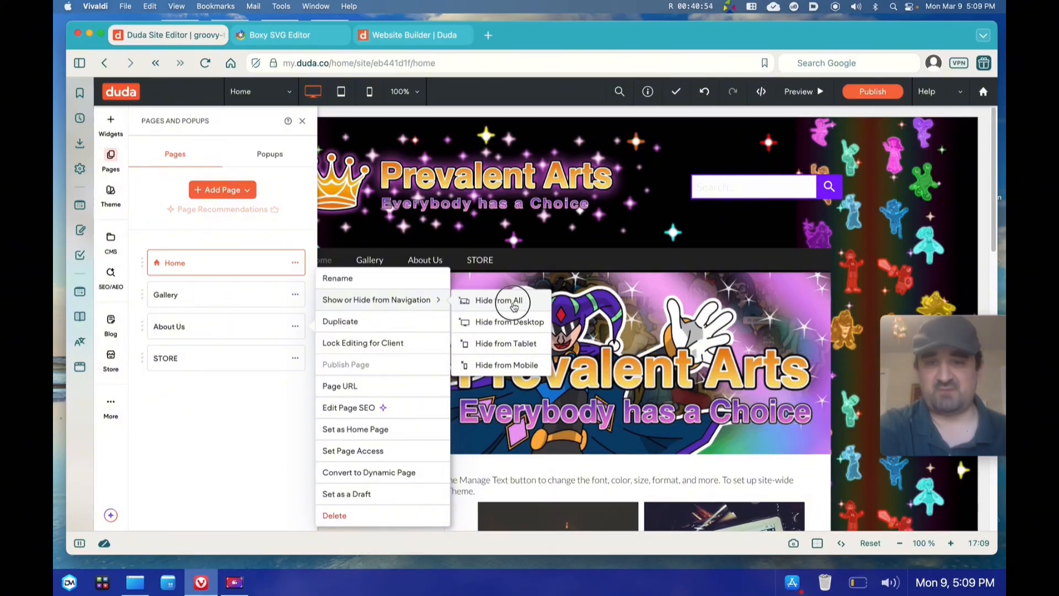
click(514, 303)
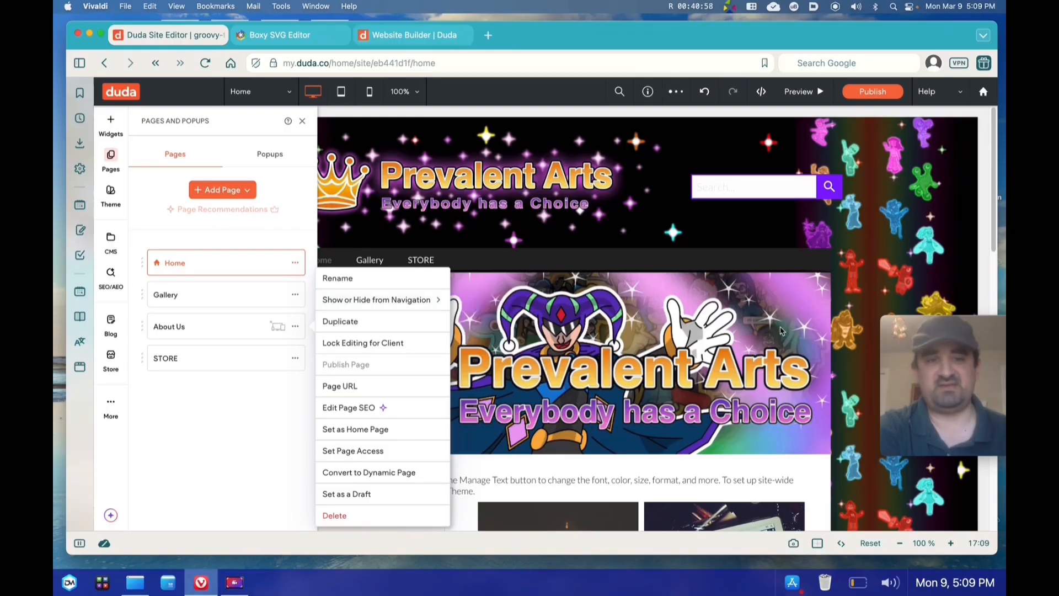
click(877, 276)
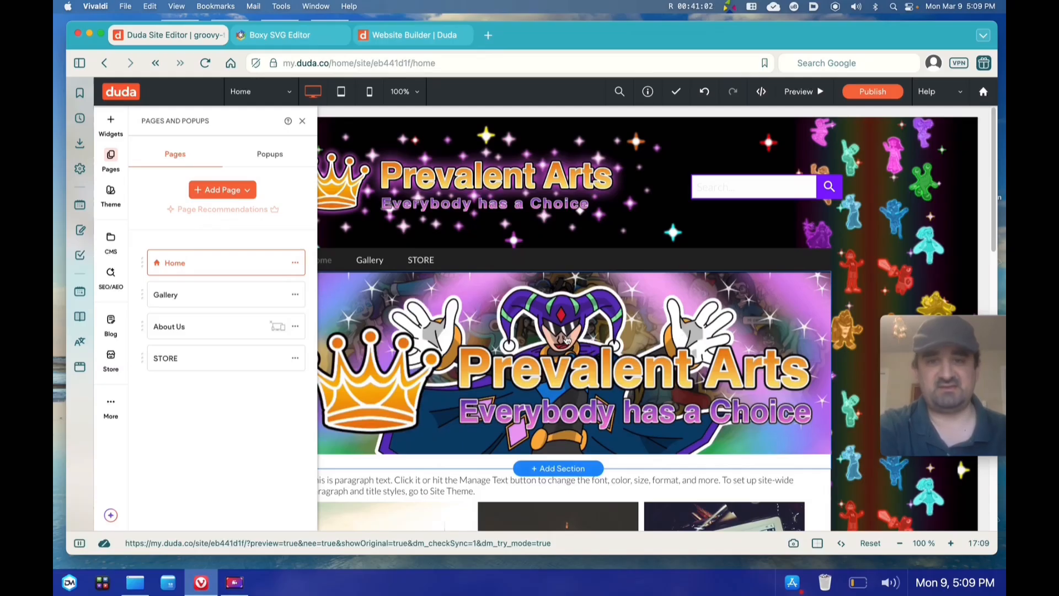
scroll(568, 339, down, 15)
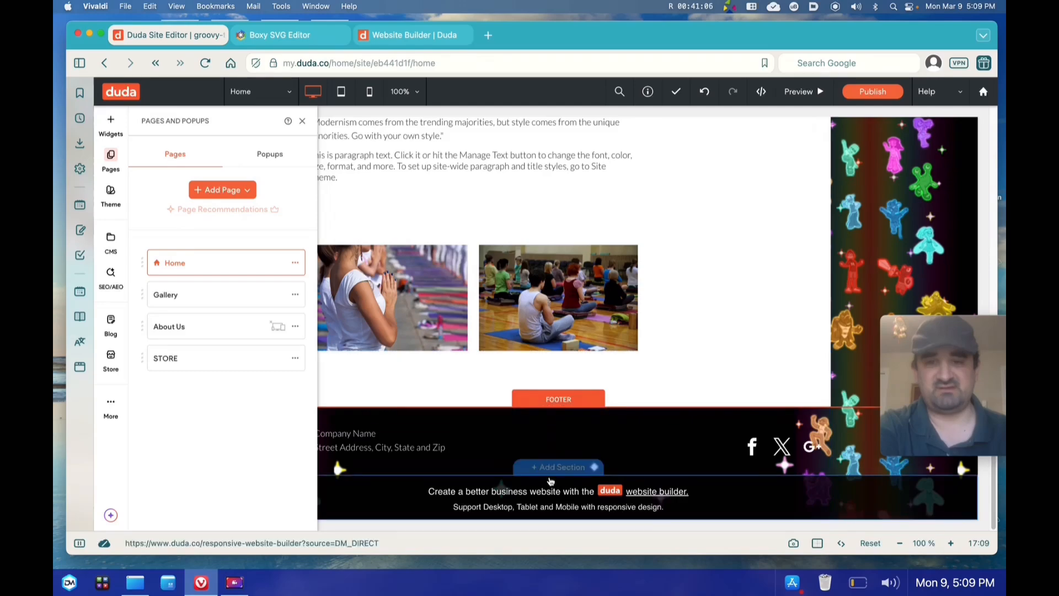
scroll(655, 363, up, 15)
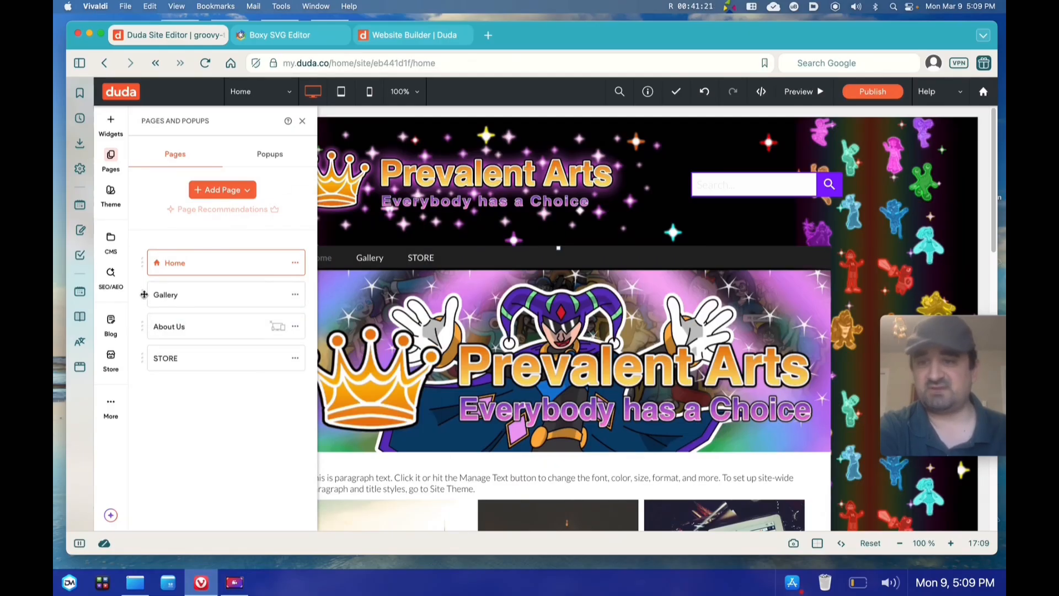
- Nest the Gallery and STORE pages under Home and check the Home submenu in the site navigation
click(142, 294)
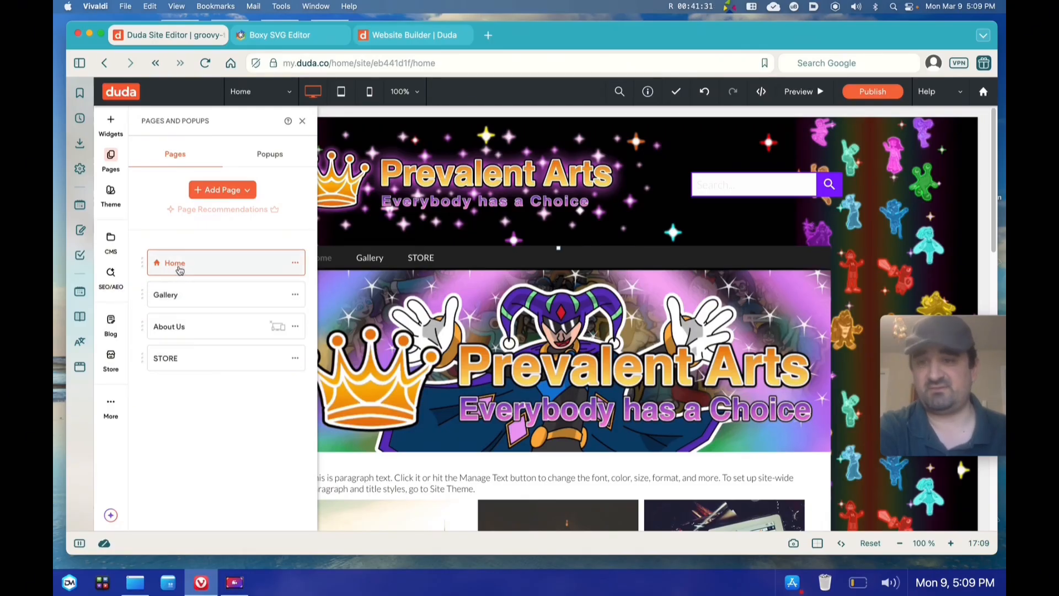
click(143, 295)
drag(144, 295, 223, 297)
drag(142, 351, 250, 288)
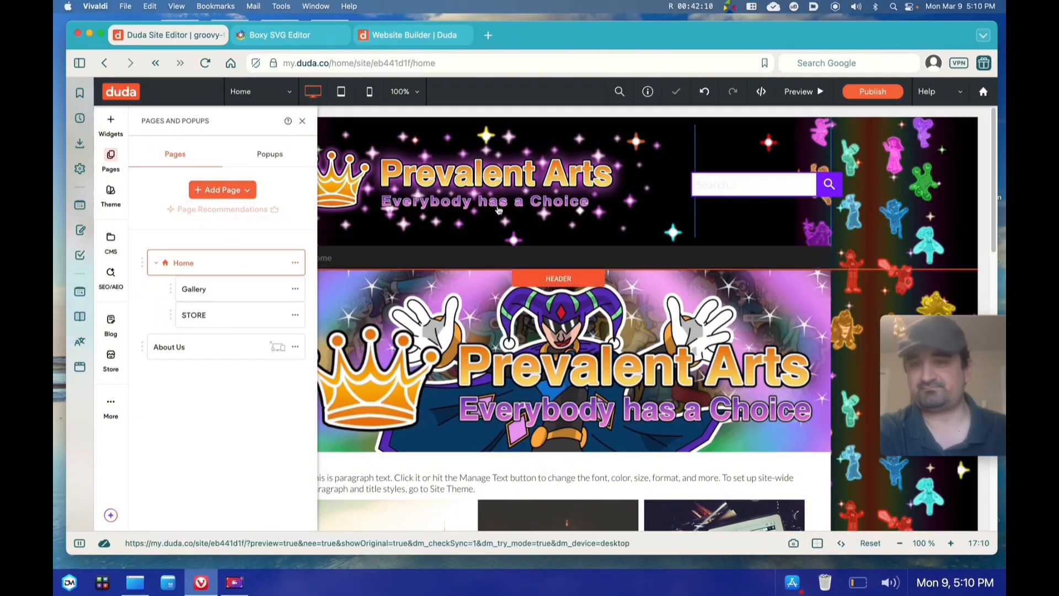
click(302, 122)
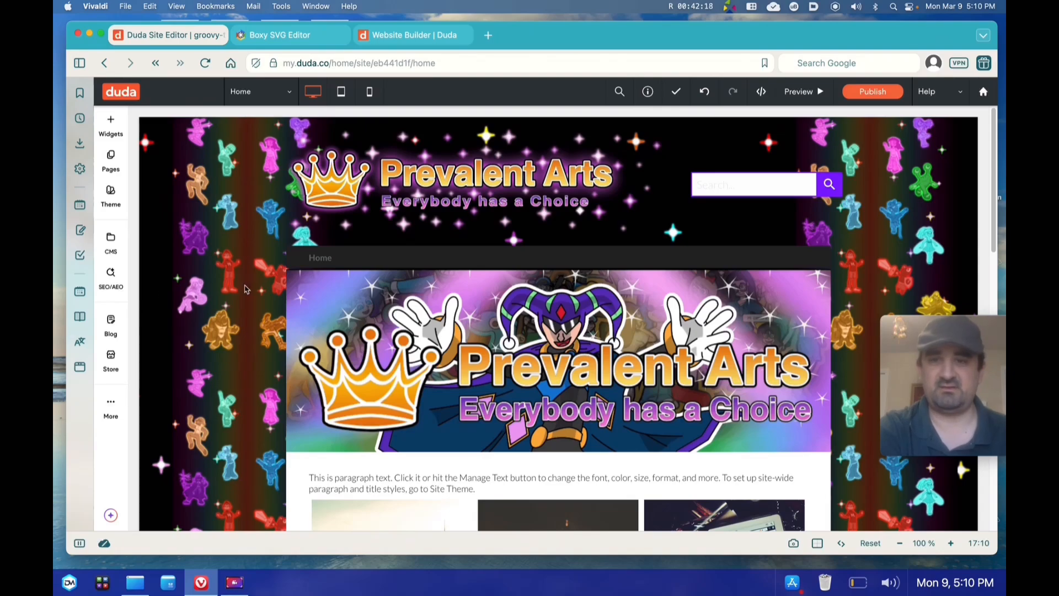
mouse_move(322, 264)
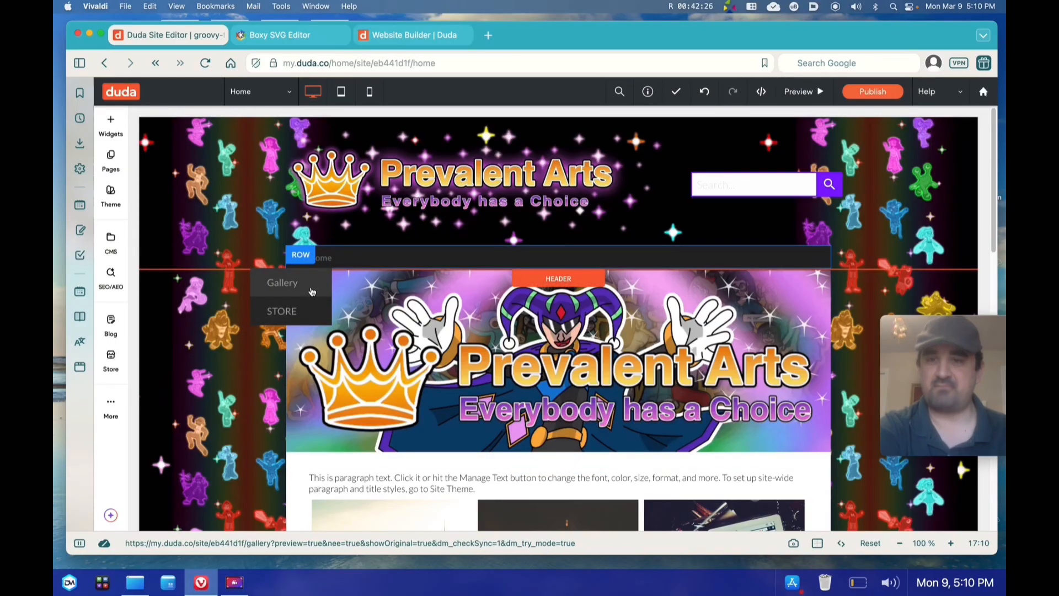
- Add a blank page named Library and place it directly below Home in the page order
click(110, 160)
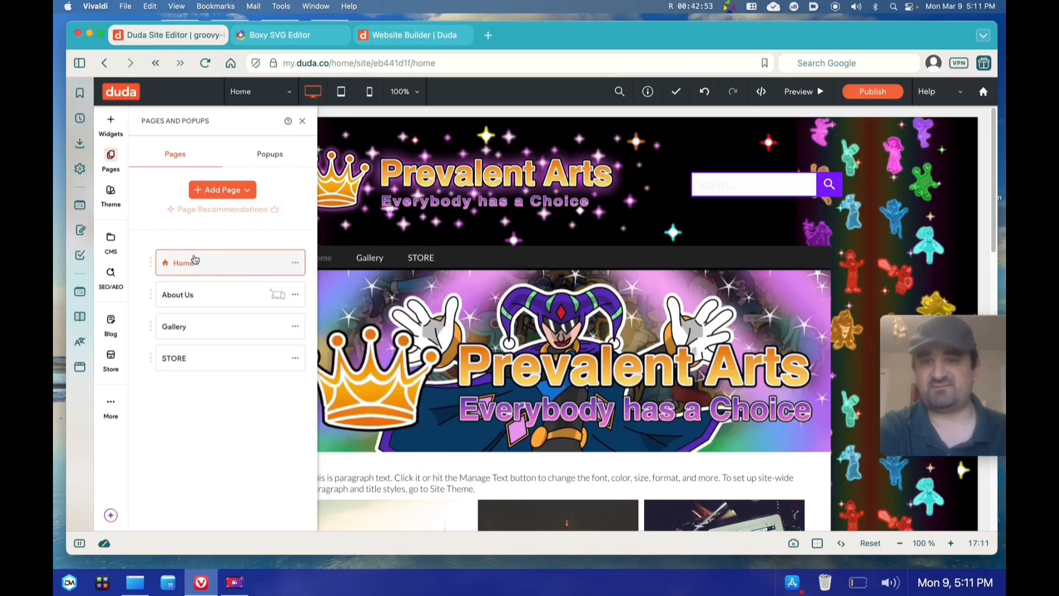
click(247, 191)
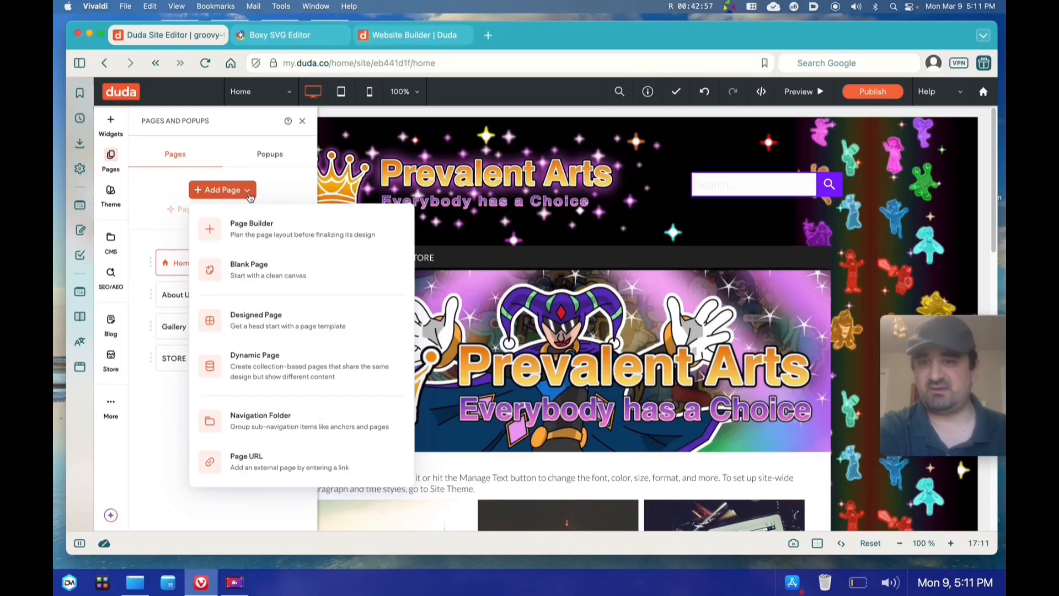
click(279, 271)
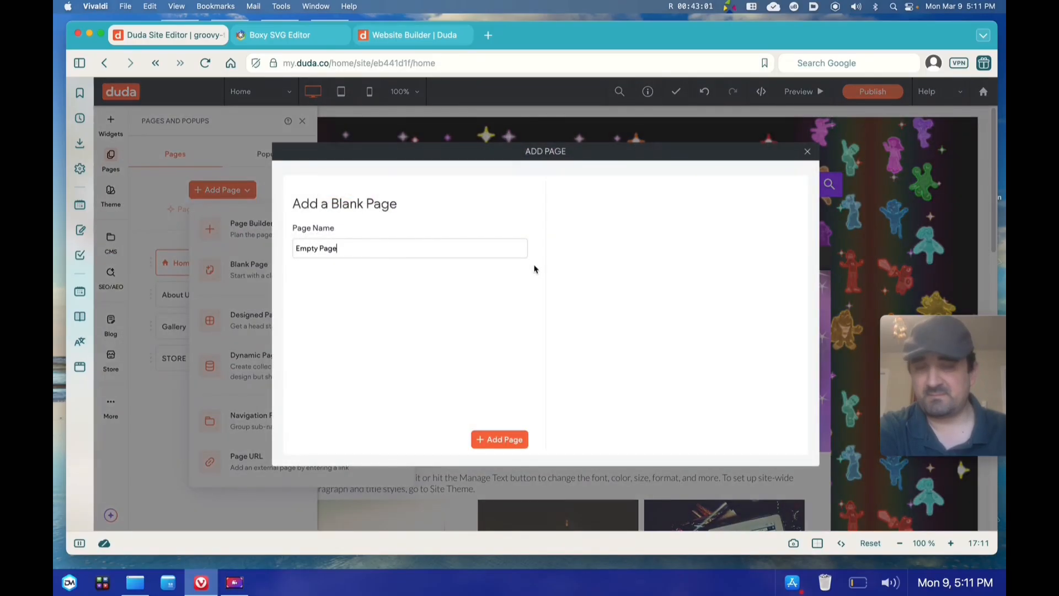
drag(355, 248, 267, 247)
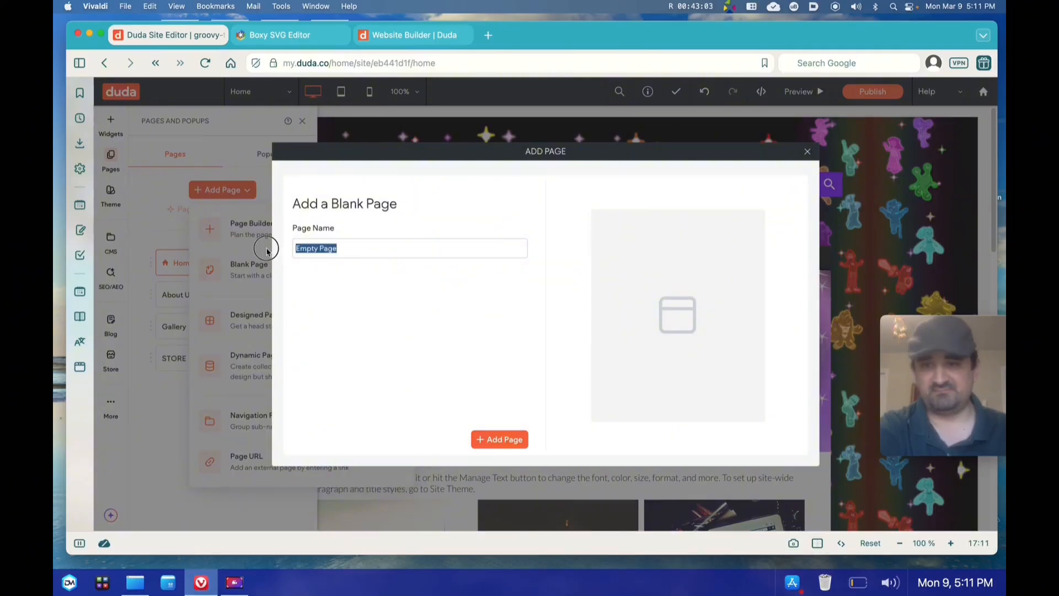
text(Lib)
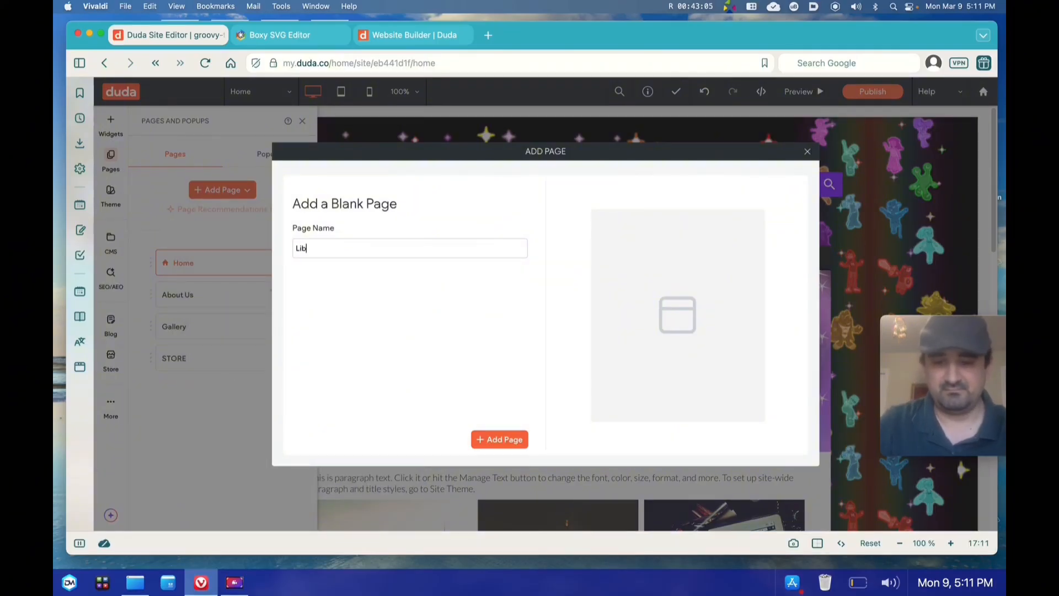
text(rary)
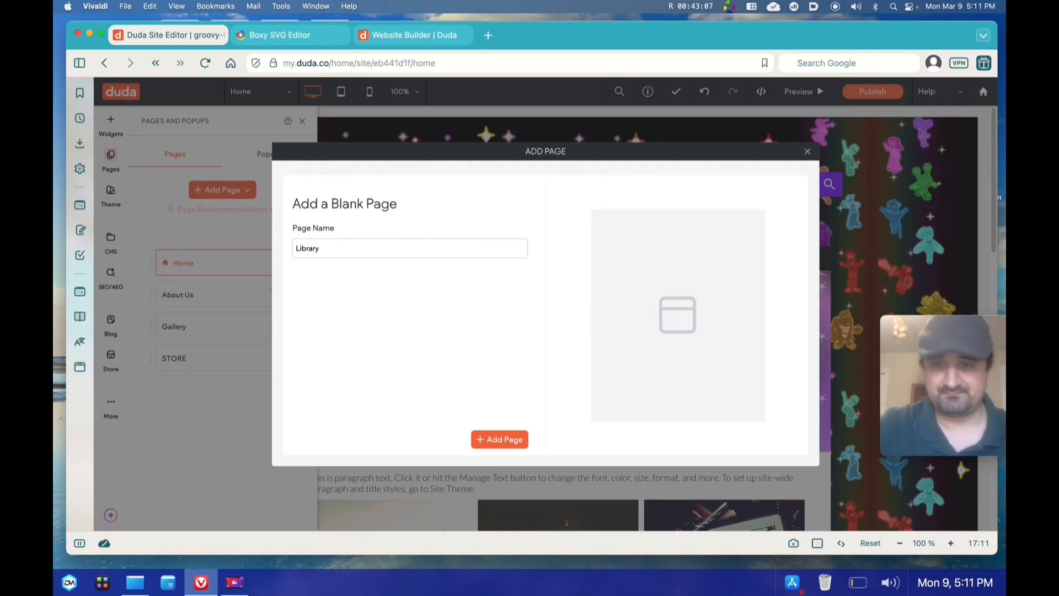
click(500, 441)
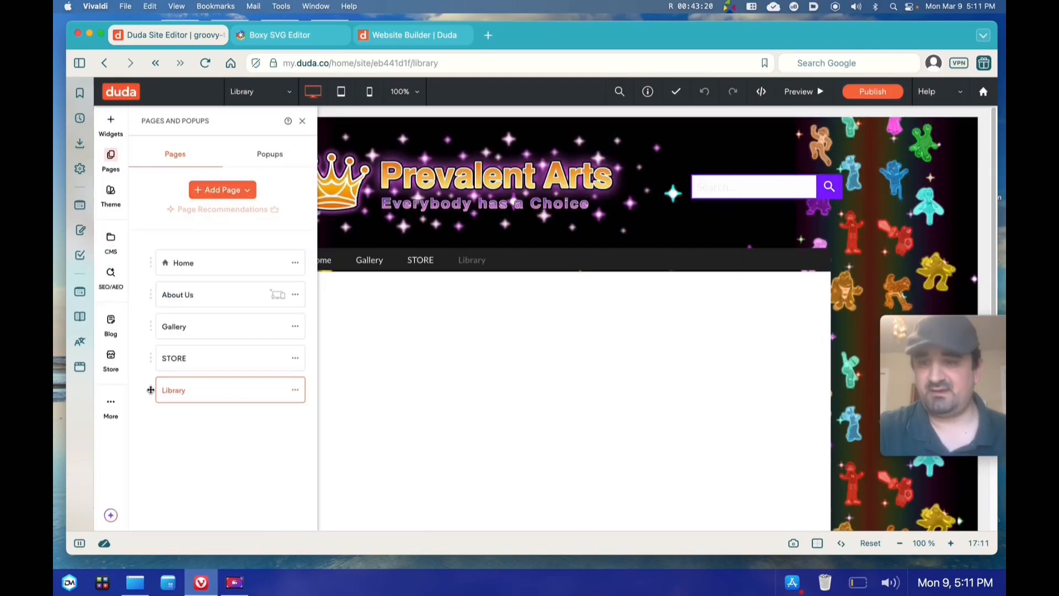
drag(150, 390, 164, 288)
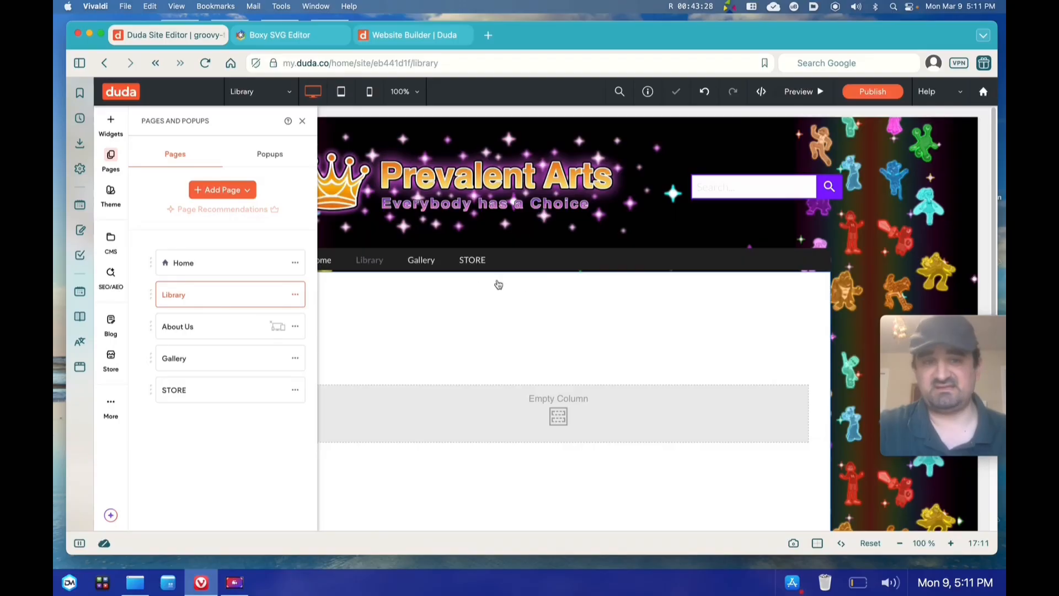
click(302, 119)
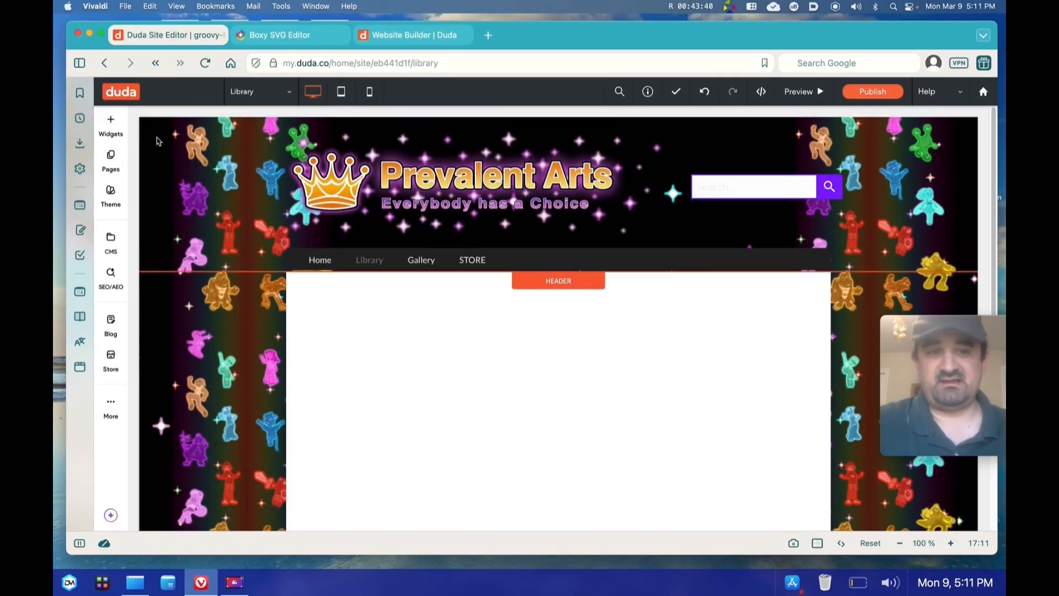
- Add an image at the top of the Library page using the file "A) Page 2) Library.png"
click(112, 126)
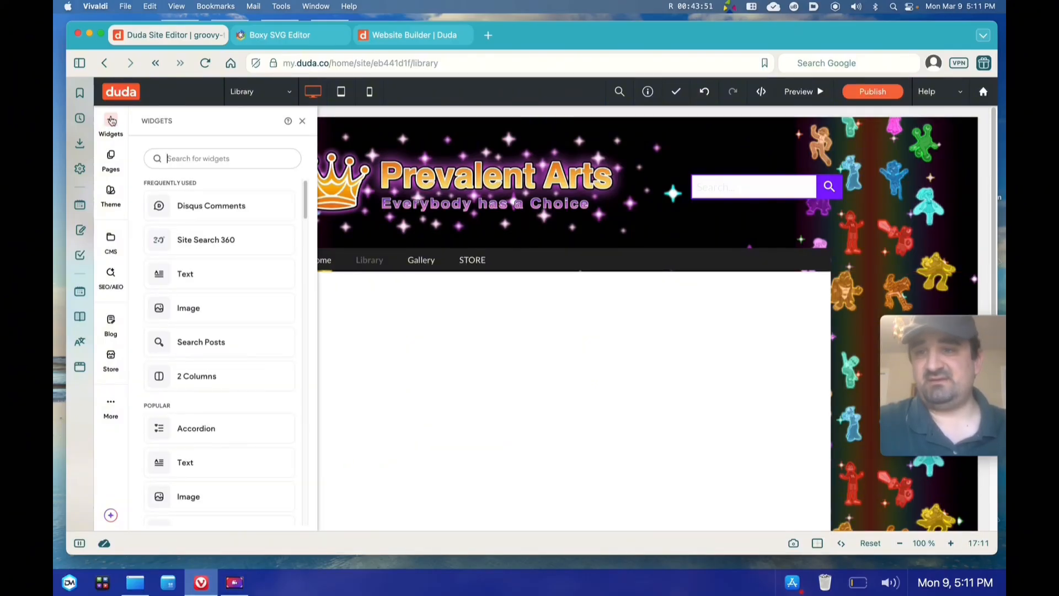
drag(190, 307, 396, 294)
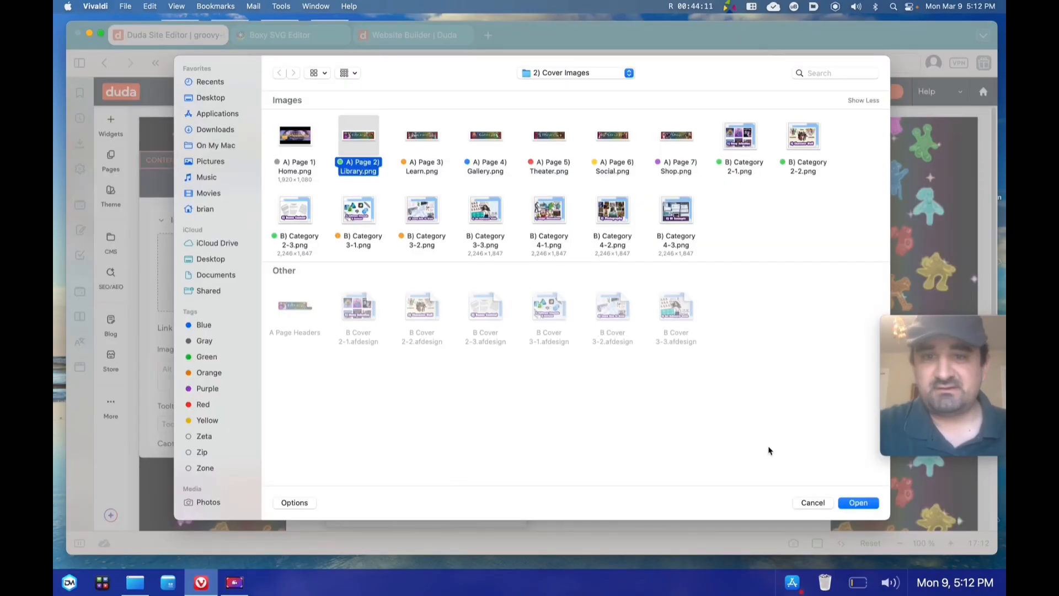
click(855, 501)
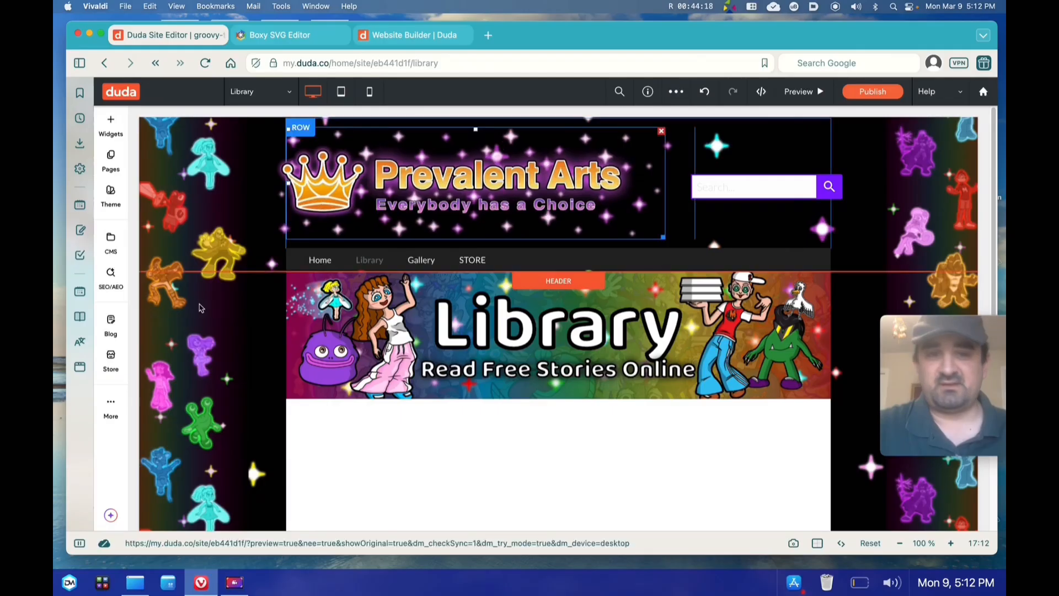
scroll(200, 308, down, 1)
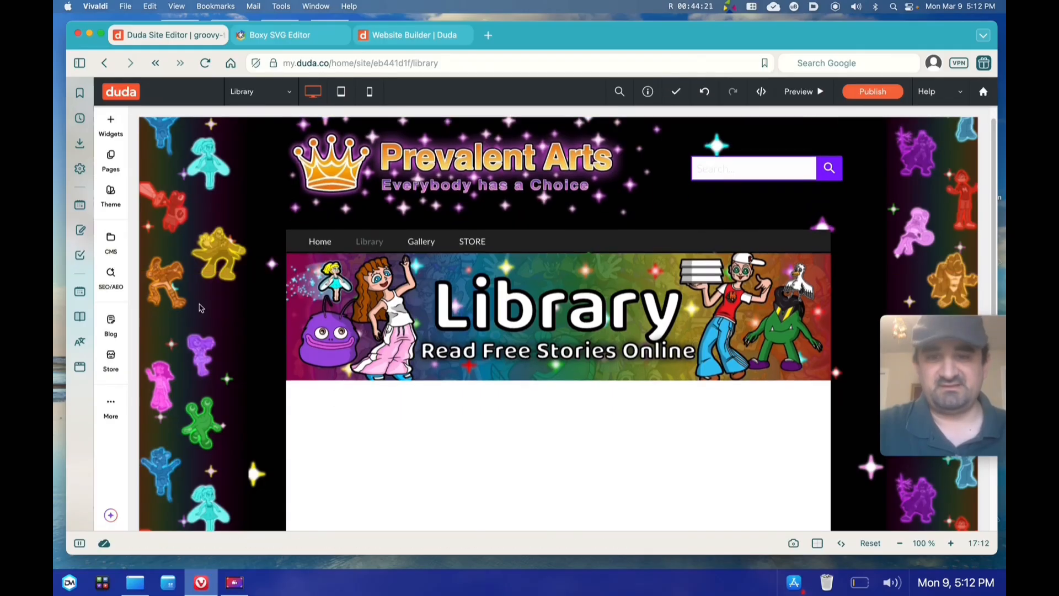
- Duplicate the Library page as Learn and place the copy directly below Library in the page order
click(111, 160)
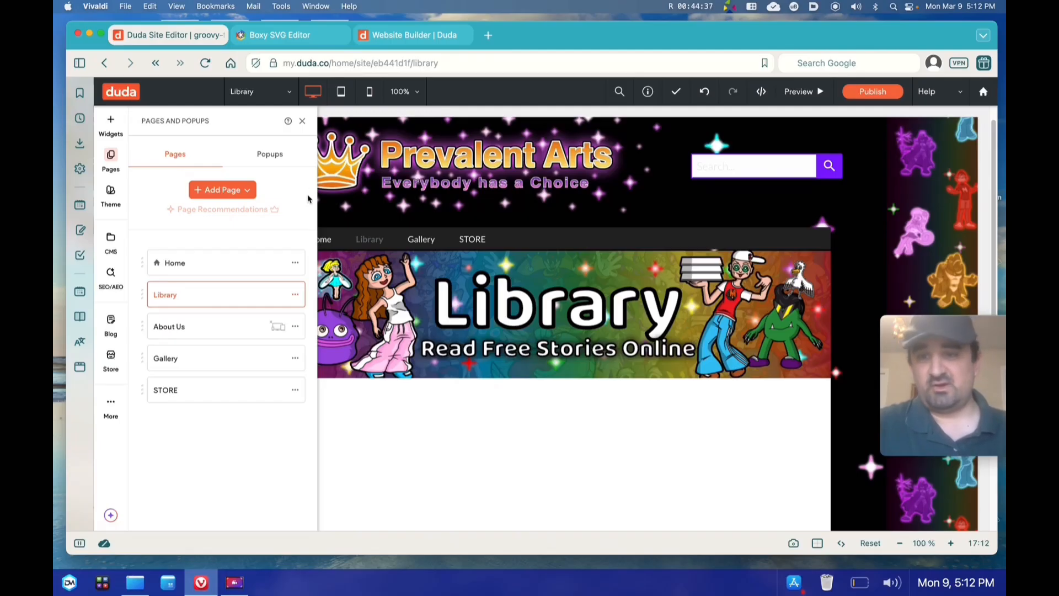
click(296, 295)
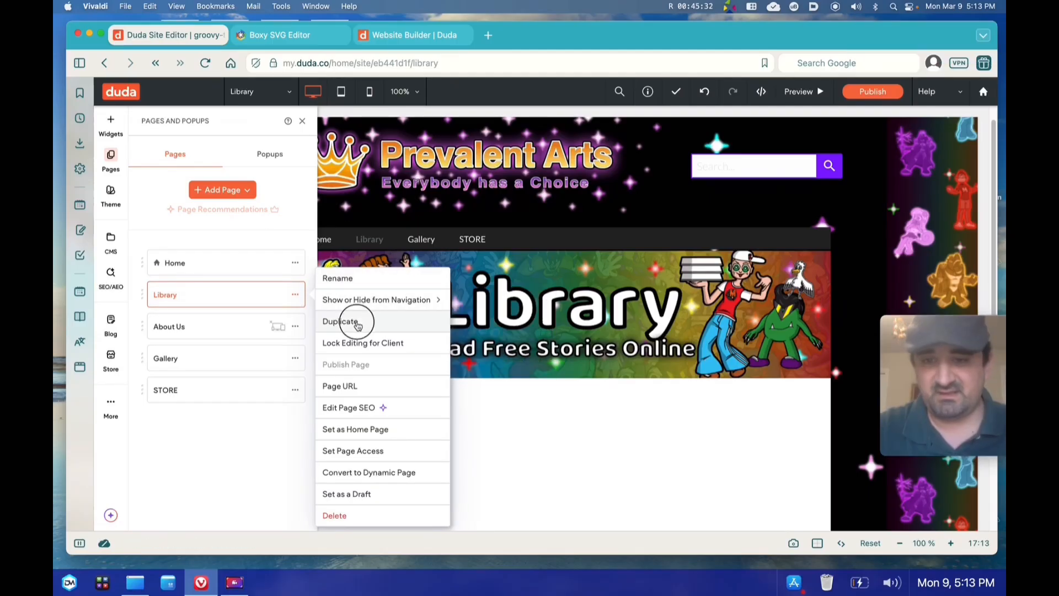
click(389, 326)
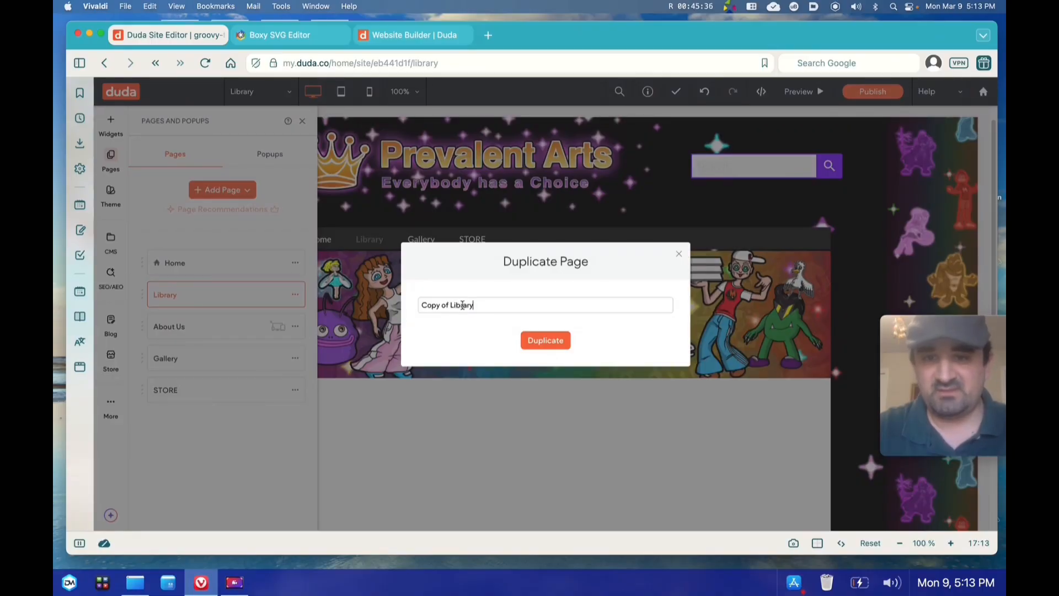
drag(495, 304, 369, 307)
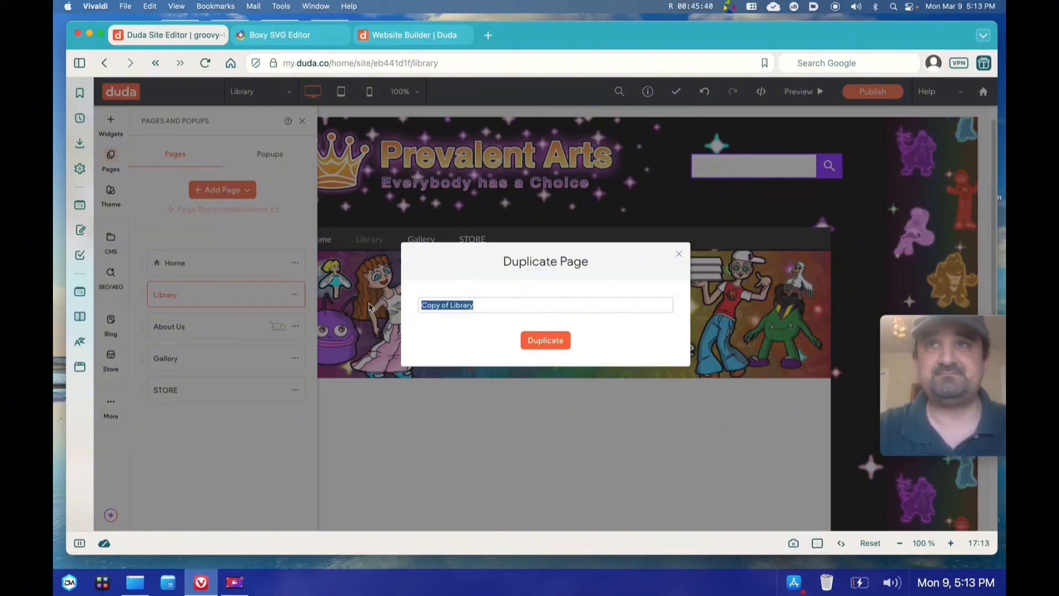
text(l)
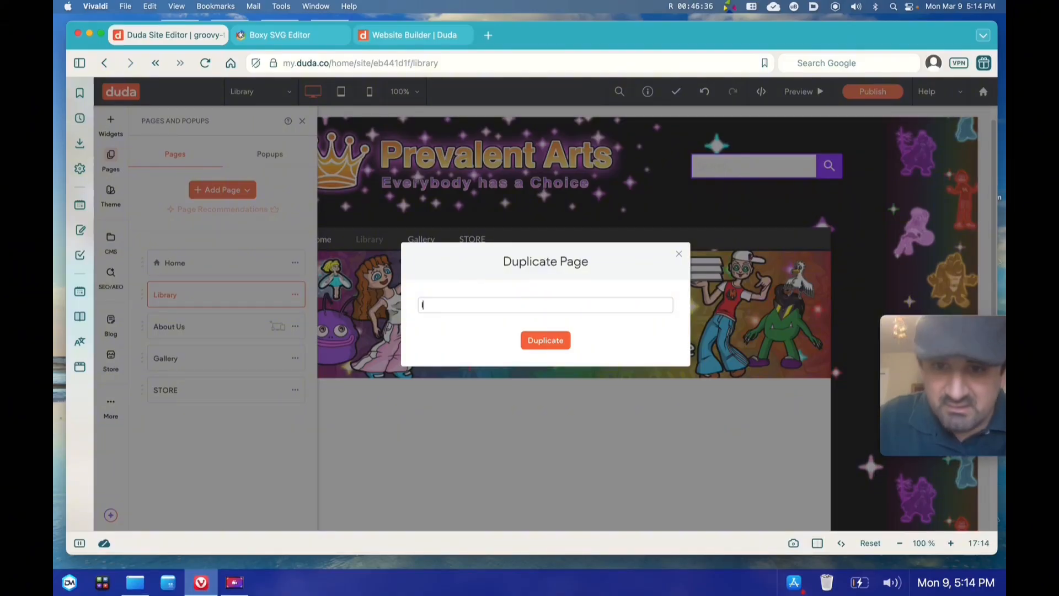
key(BackSpace)
text(Learn)
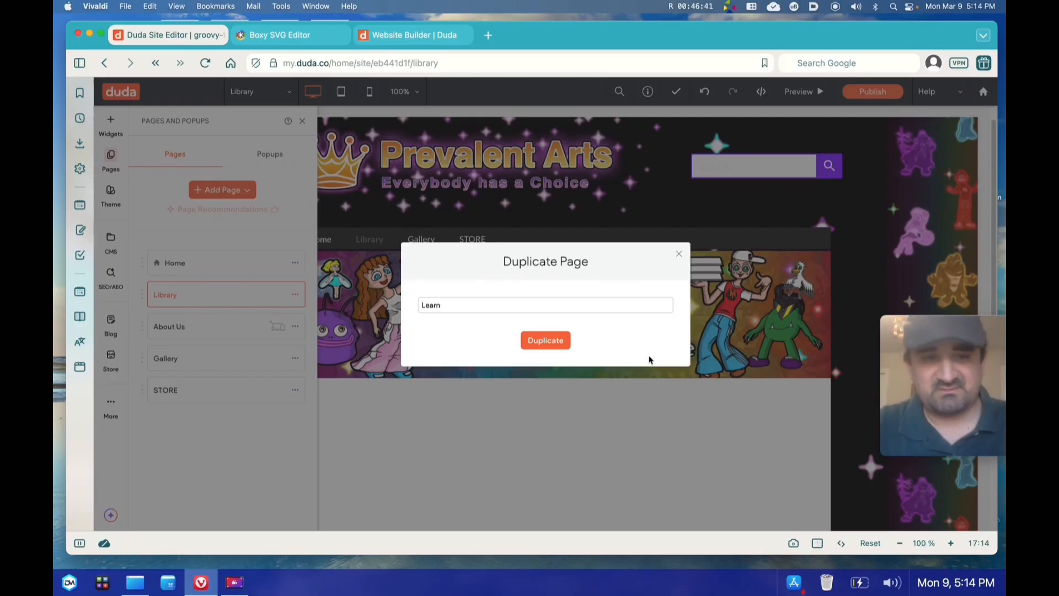
click(544, 340)
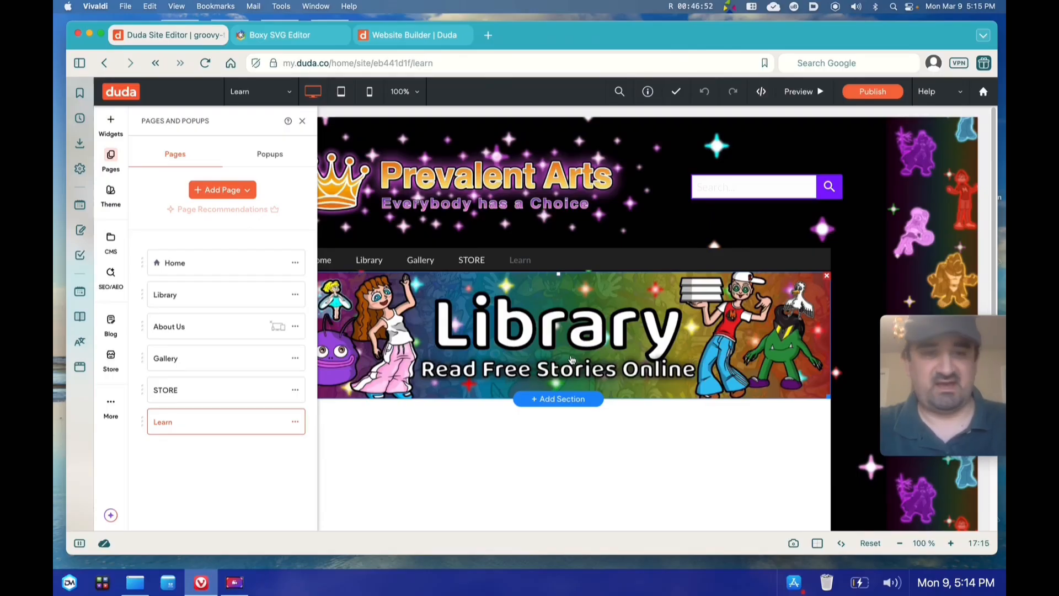
drag(144, 418, 145, 325)
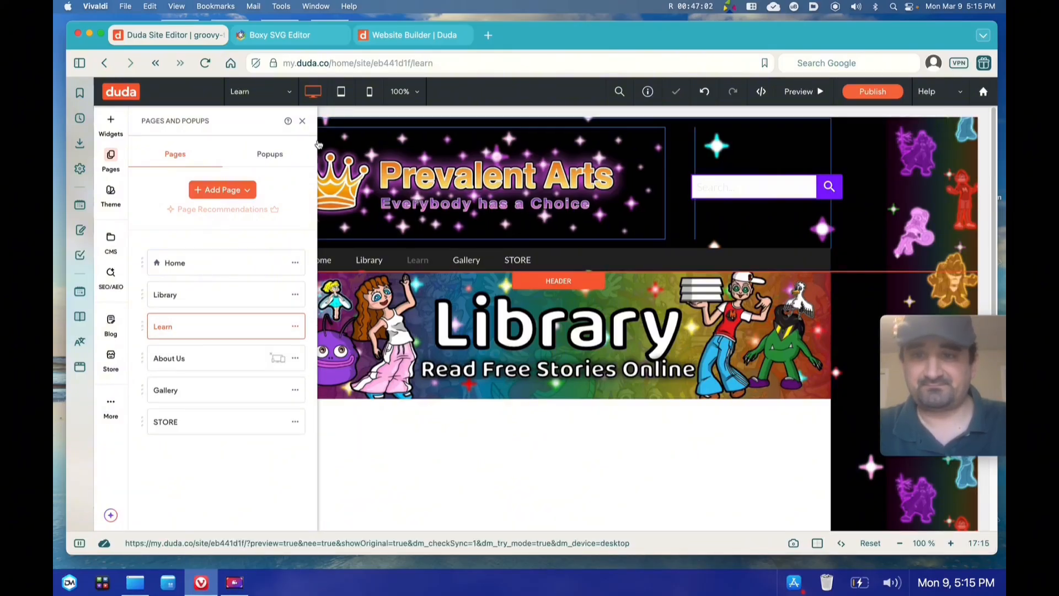
click(361, 435)
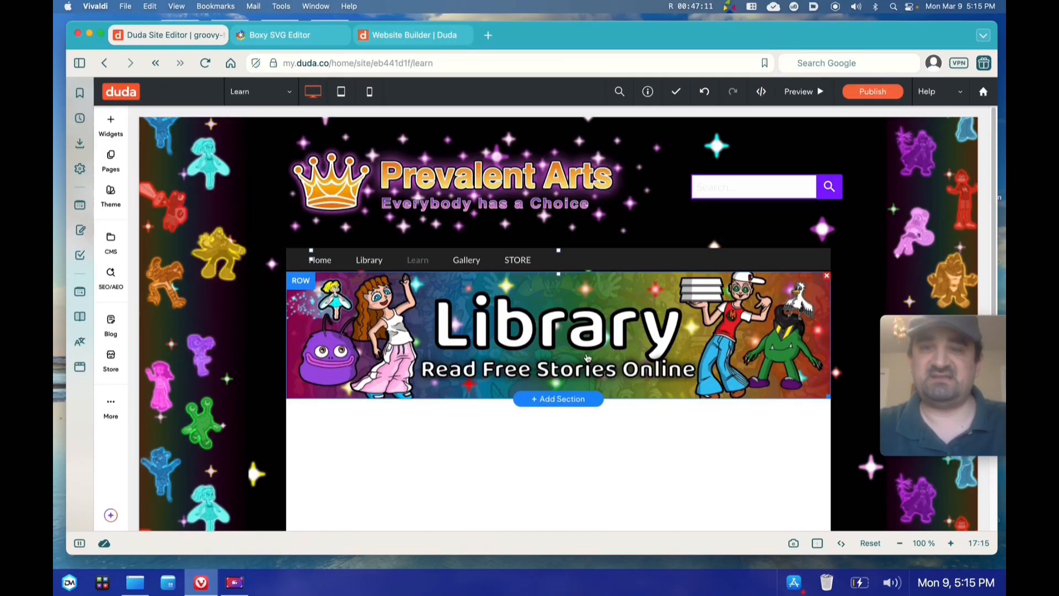
- Replace the Library header image on the Learn page with "A) Page 3) Learn.png"
click(565, 329)
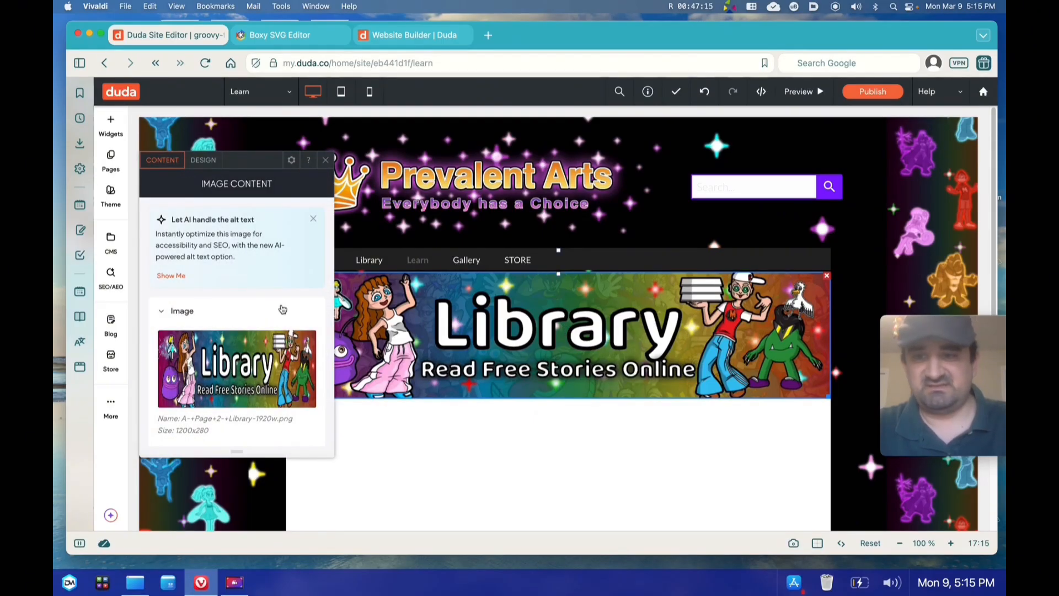
scroll(282, 307, down, 1)
scroll(282, 307, down, 3)
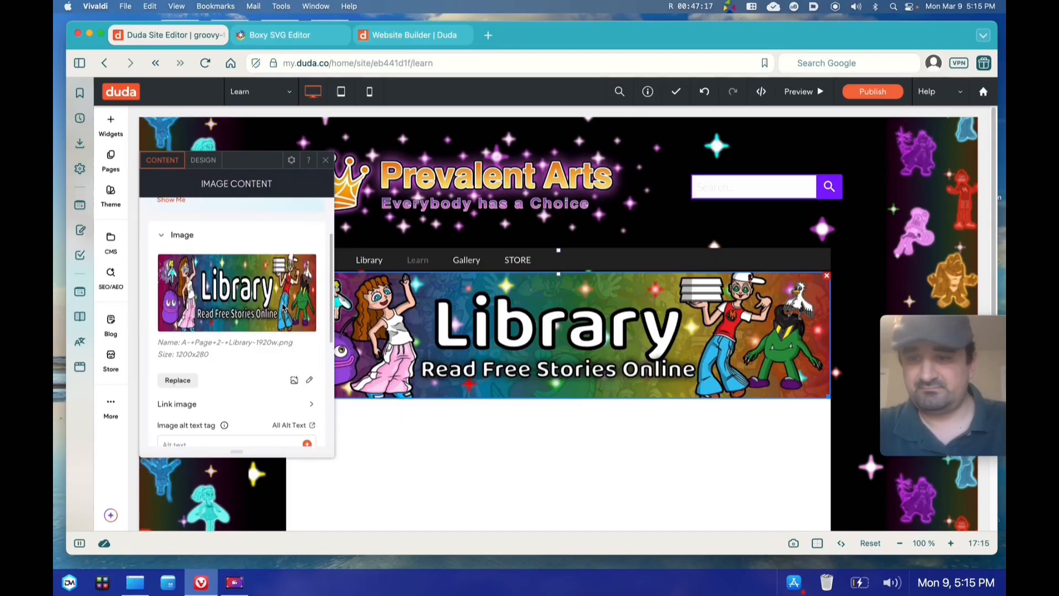
click(177, 380)
click(366, 501)
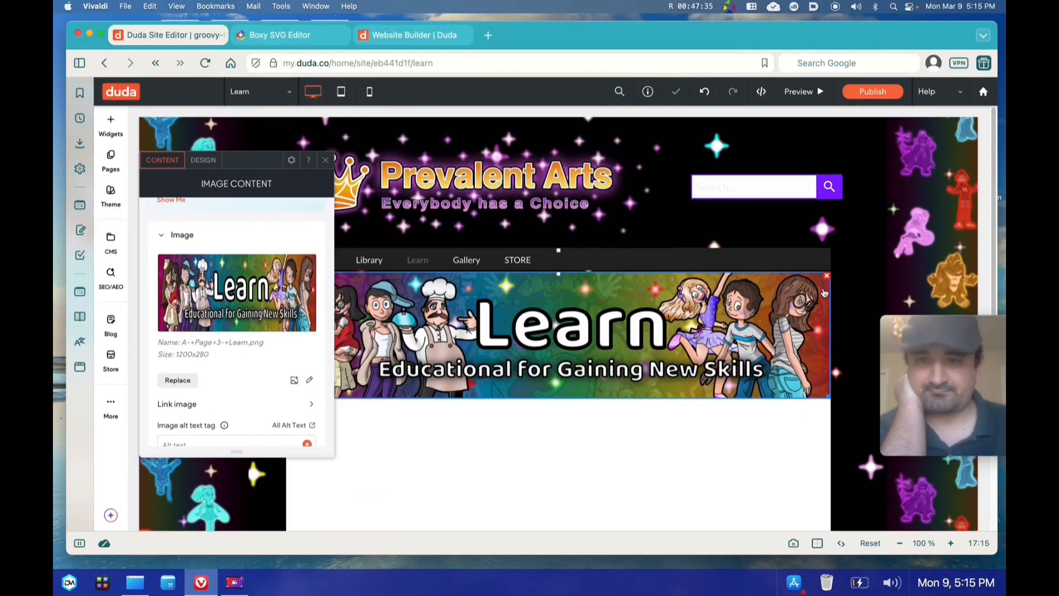
click(325, 160)
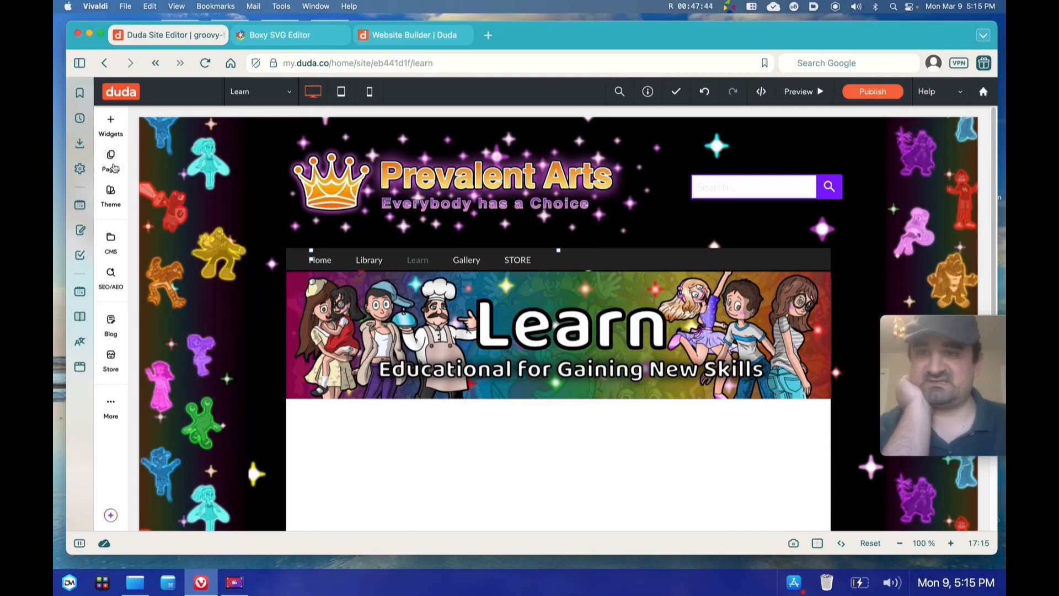
- Delete the existing Gallery page from the site's page list
click(110, 159)
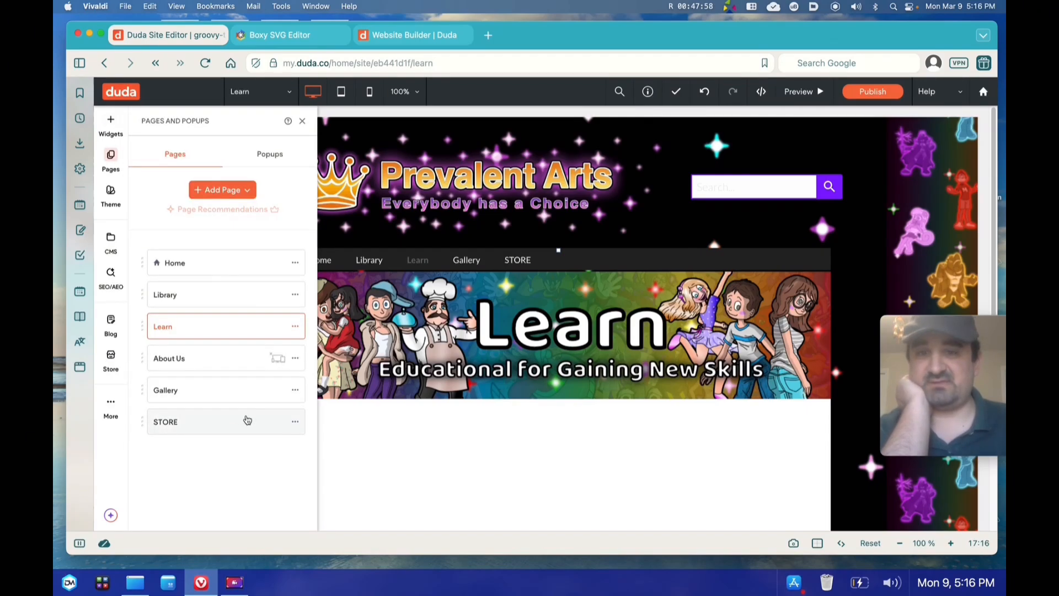
right_click(298, 394)
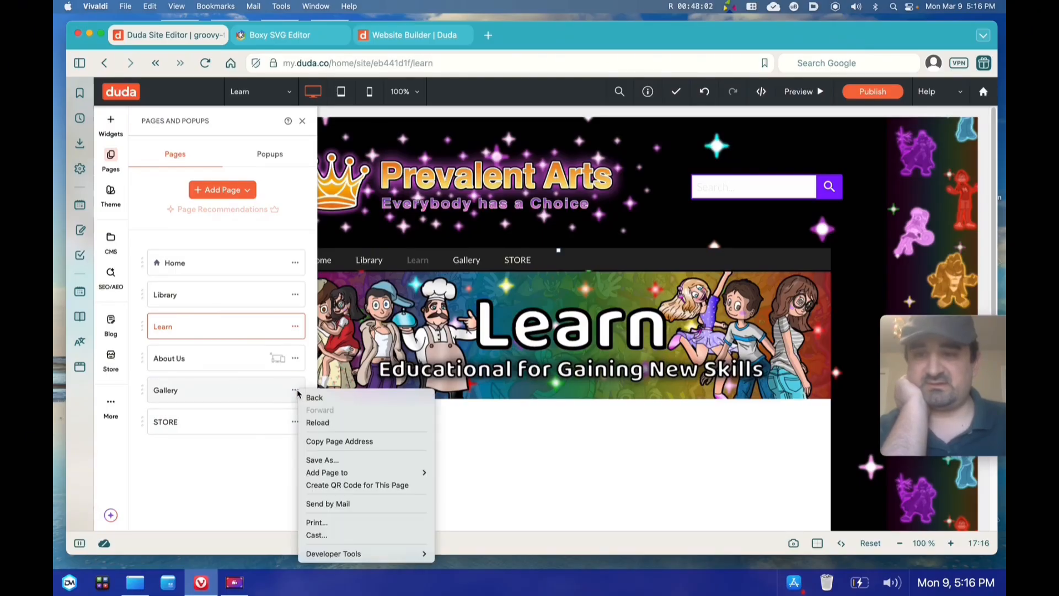
click(296, 391)
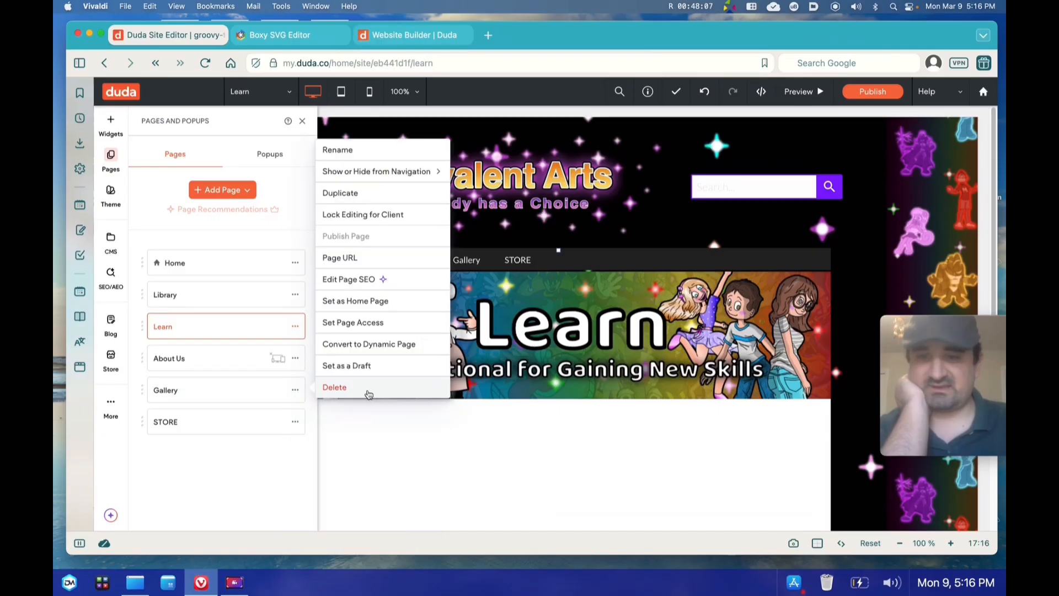
click(334, 387)
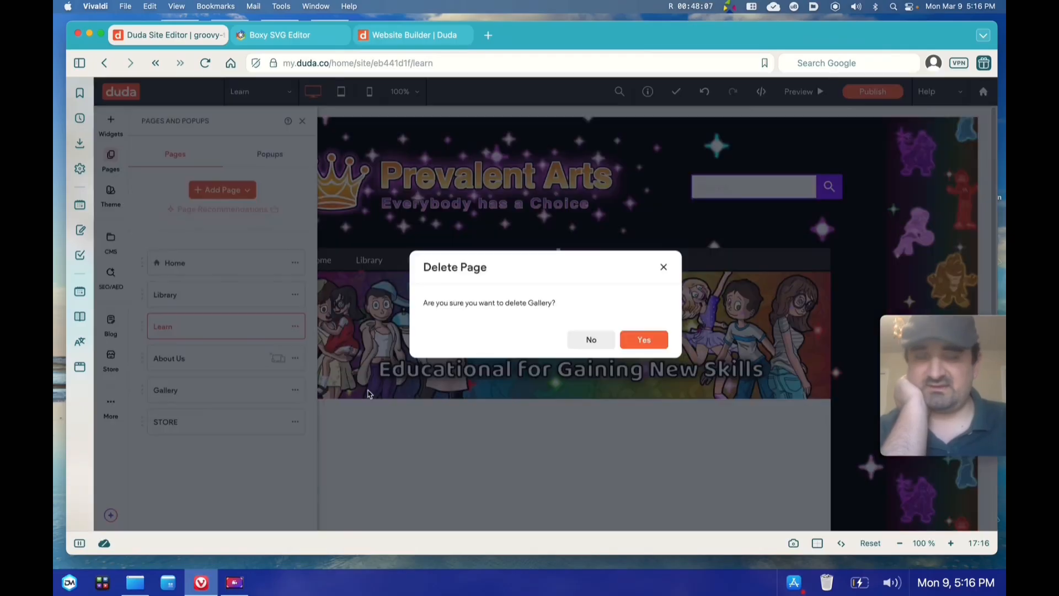
click(644, 340)
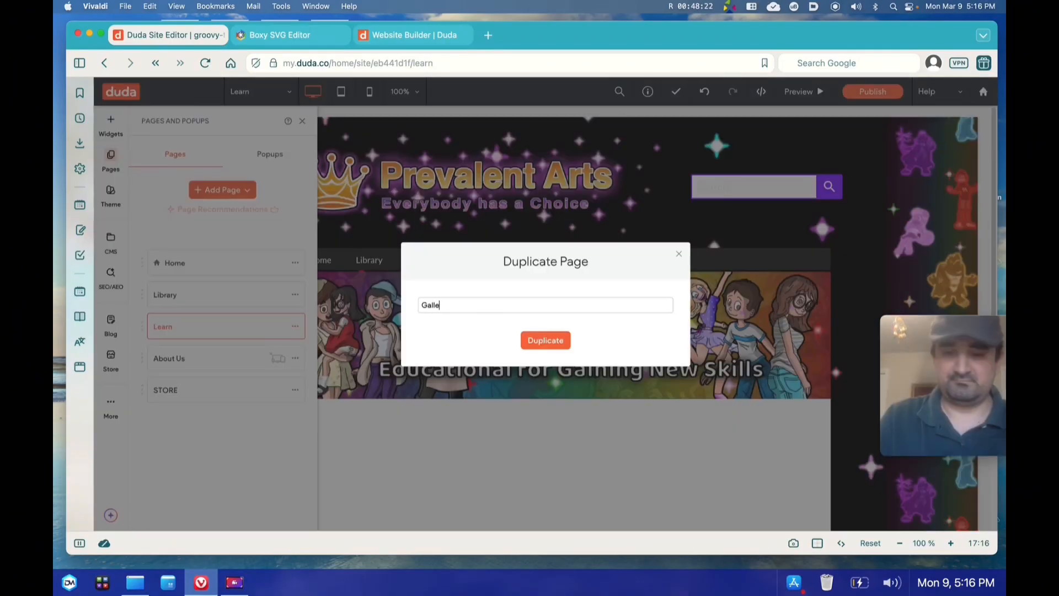
- Name the duplicate page Gallery and replace its header image with "A) Page 4) Gallery.png"
text(ery)
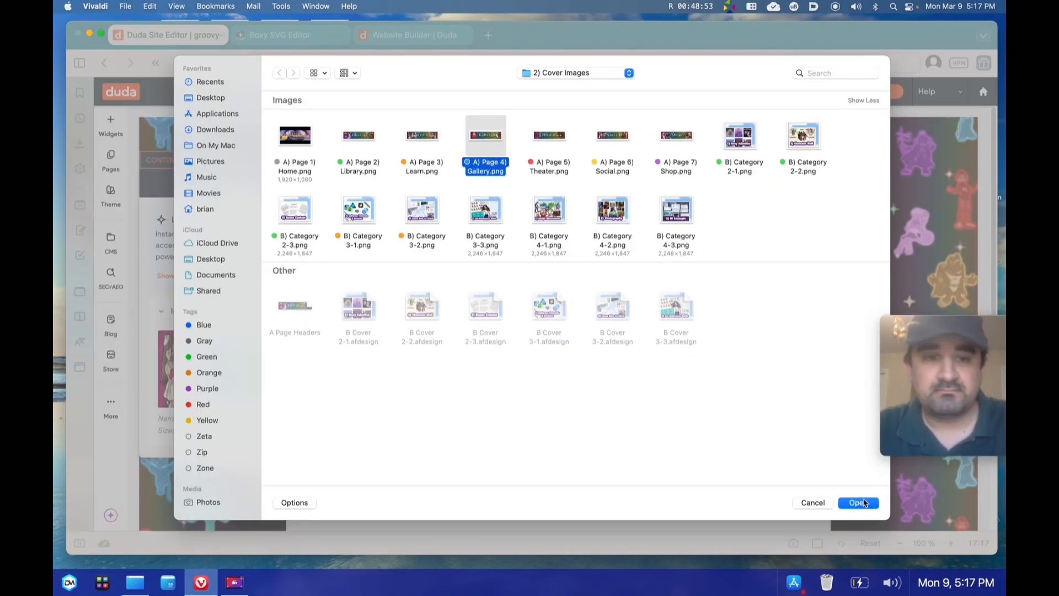
click(862, 503)
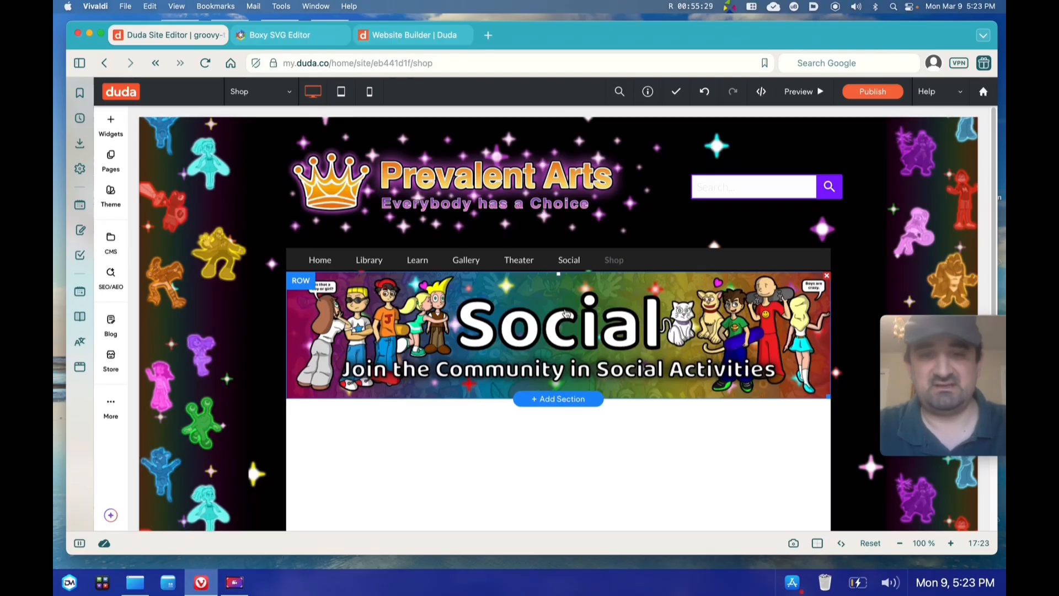
- Replace the Social header image on the Shop page with the Shop header image
click(566, 314)
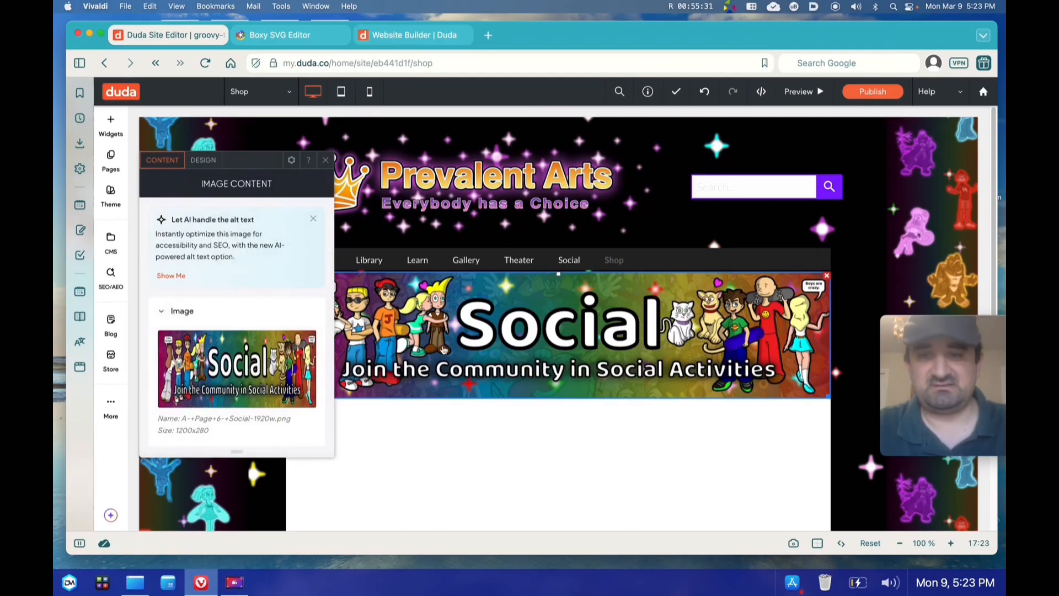
scroll(278, 369, down, 2)
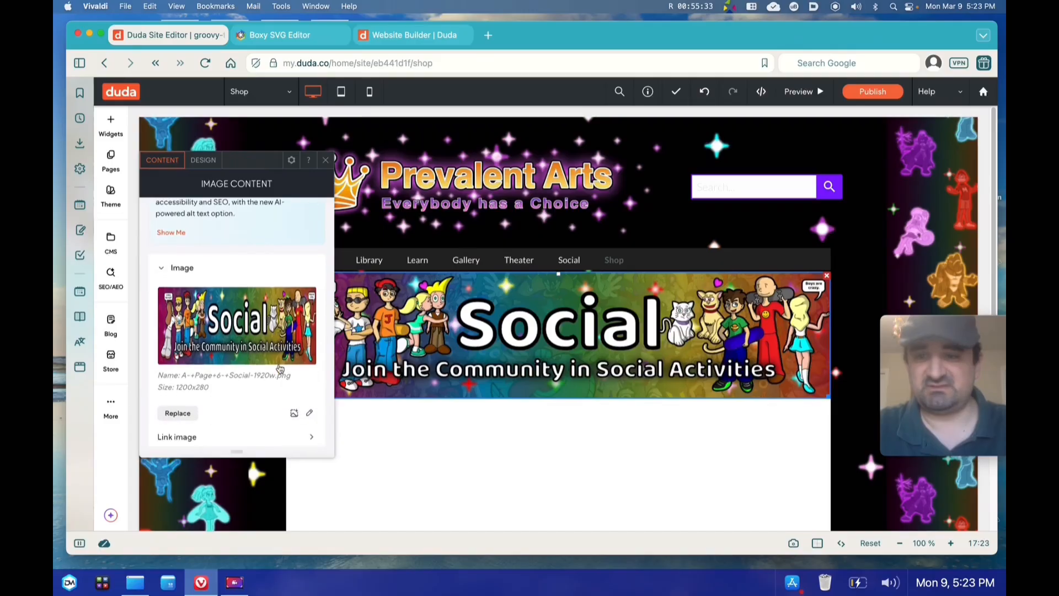
click(178, 413)
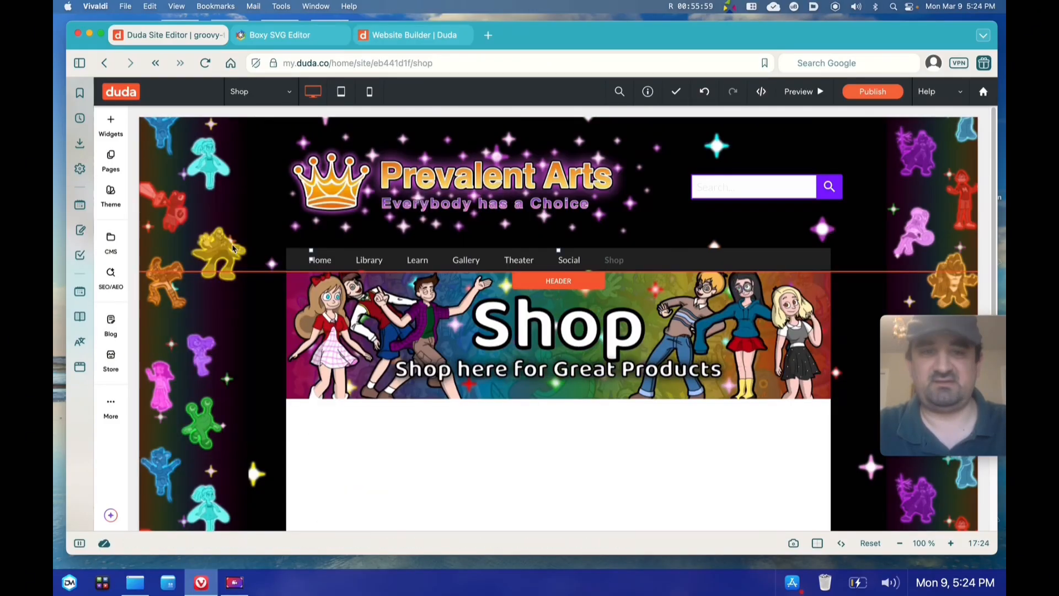
scroll(232, 251, down, 1)
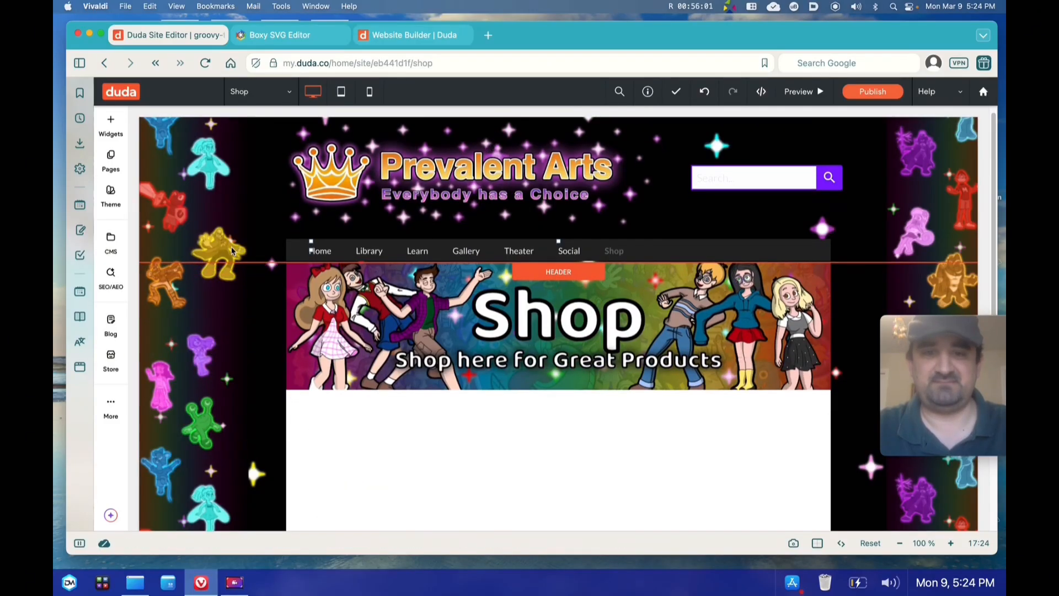
scroll(231, 251, down, 3)
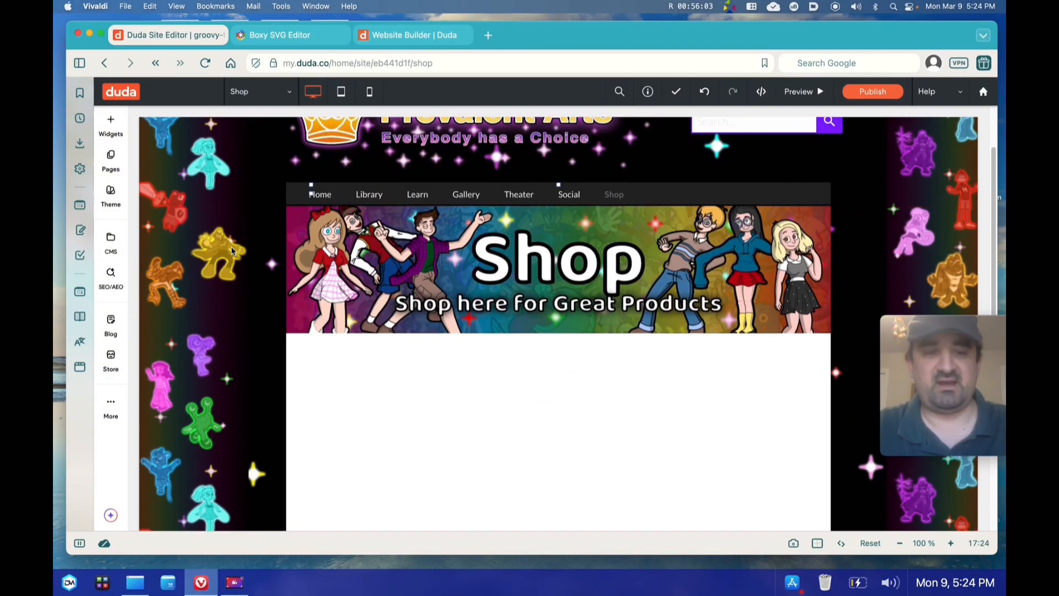
scroll(230, 246, up, 4)
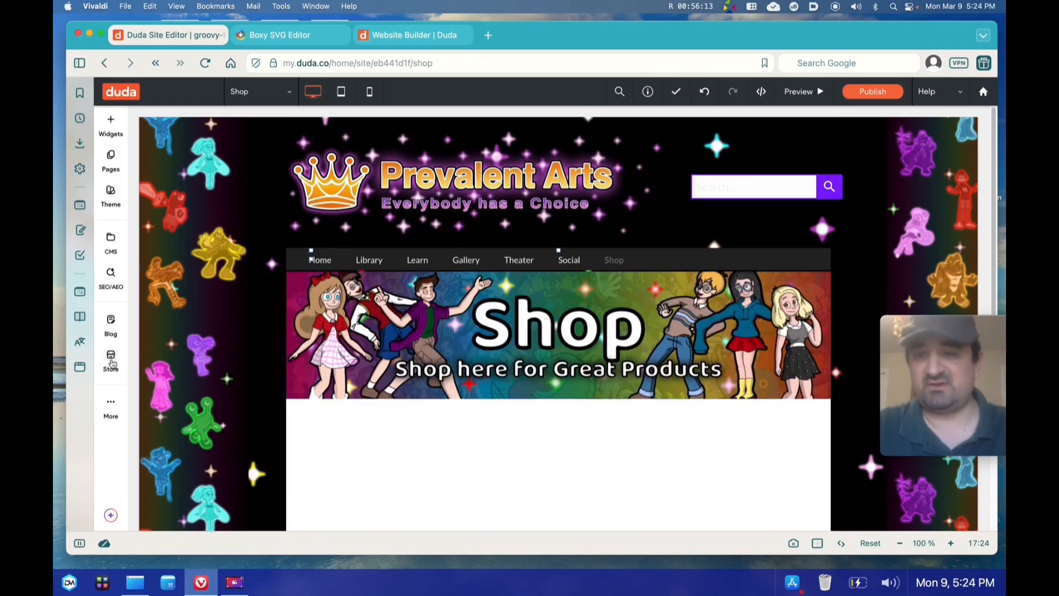
- Review the site's store settings and the available store plans
click(113, 359)
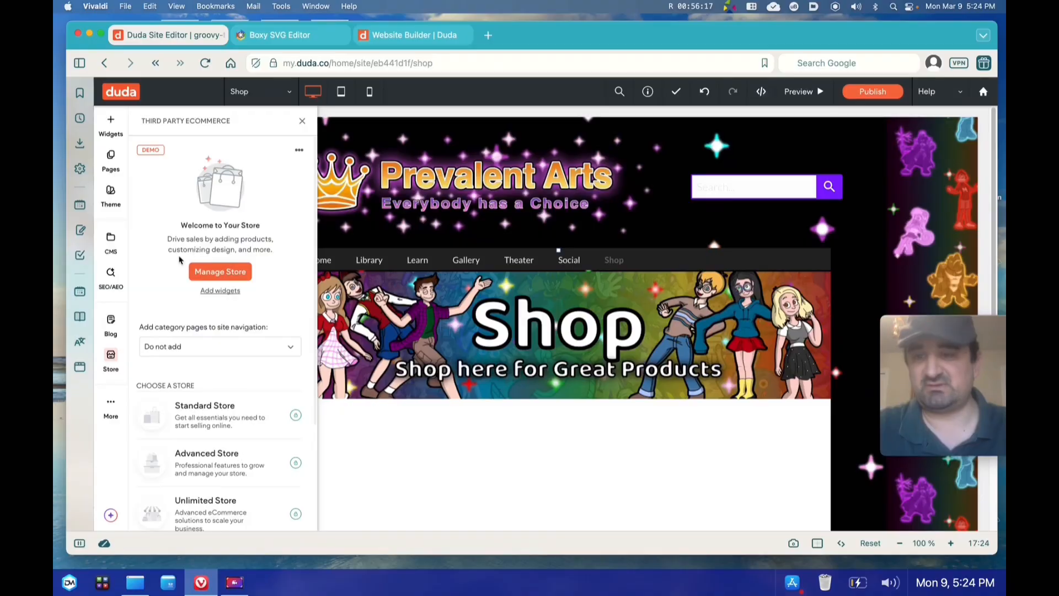
scroll(180, 259, down, 5)
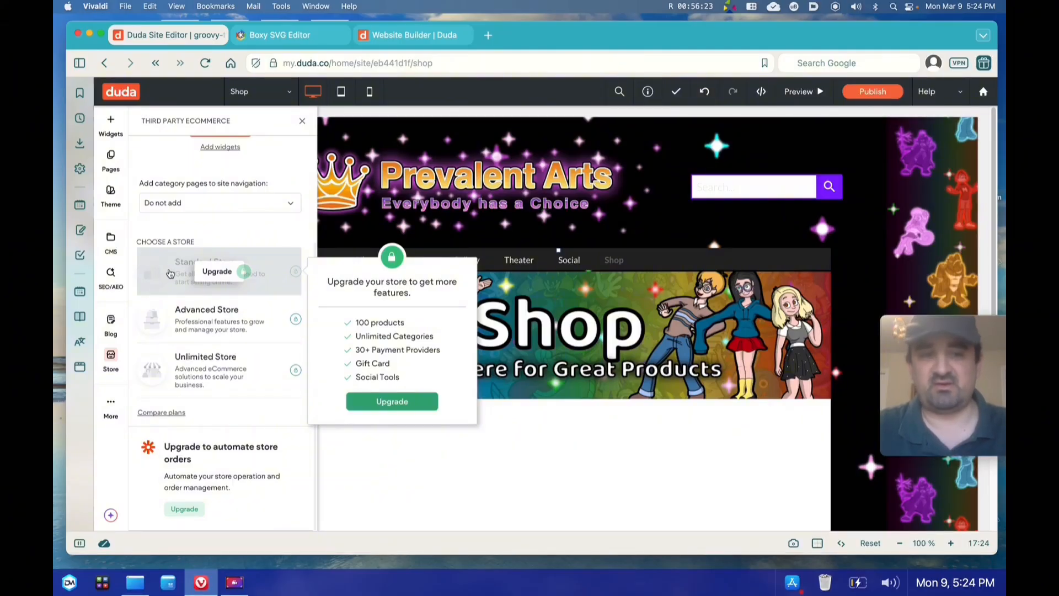
scroll(169, 274, up, 5)
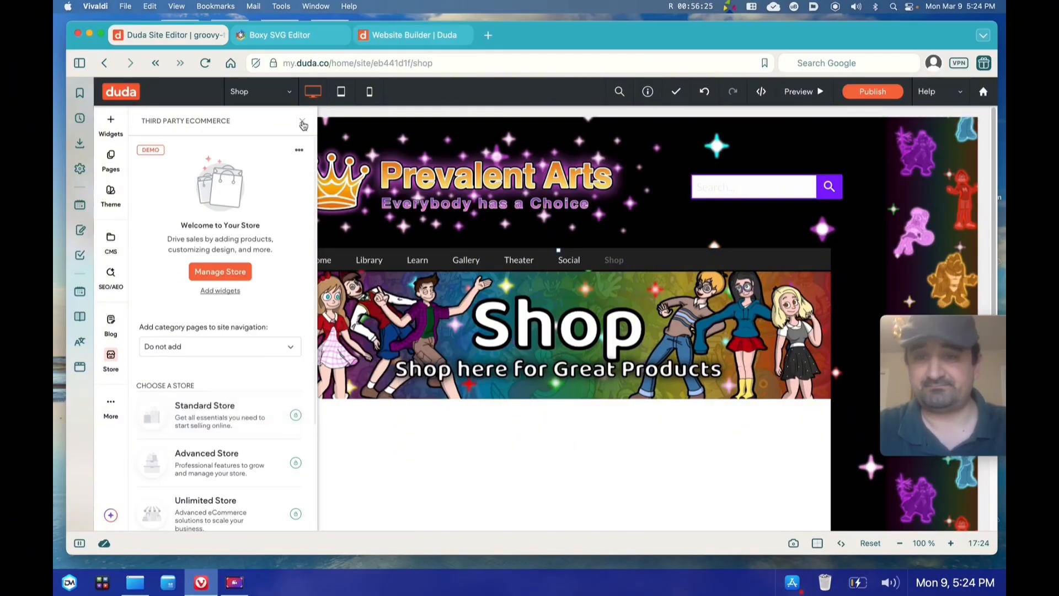
click(302, 121)
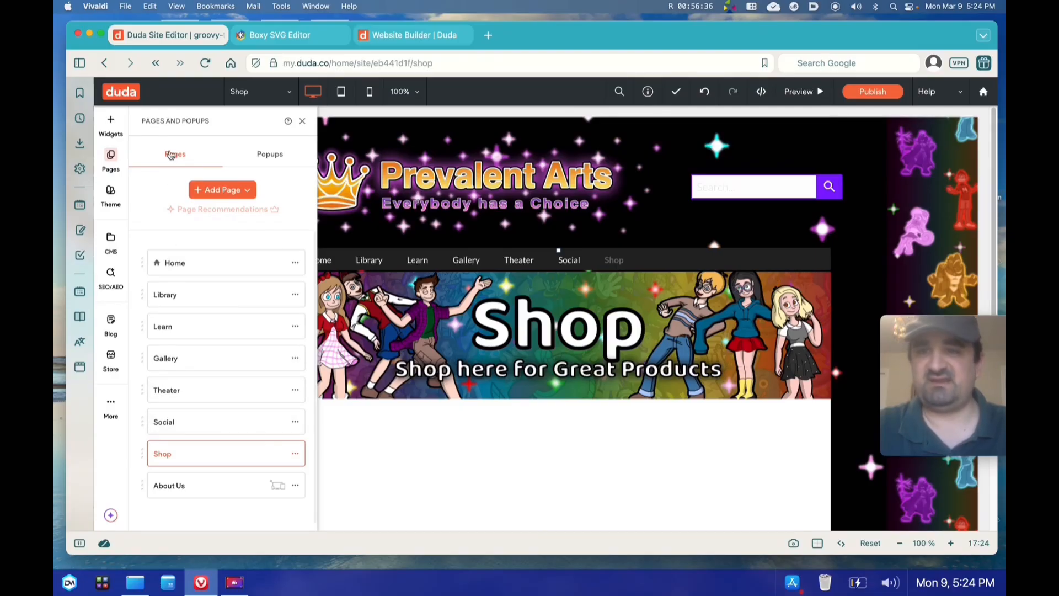
- Add a blank popup named No New Updates to the site
click(273, 161)
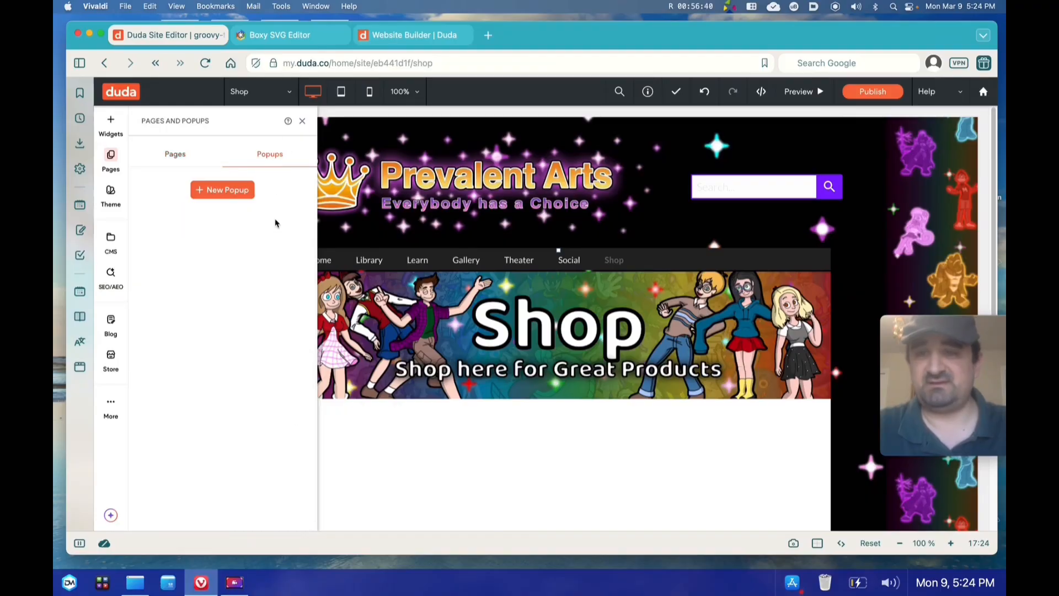
click(224, 190)
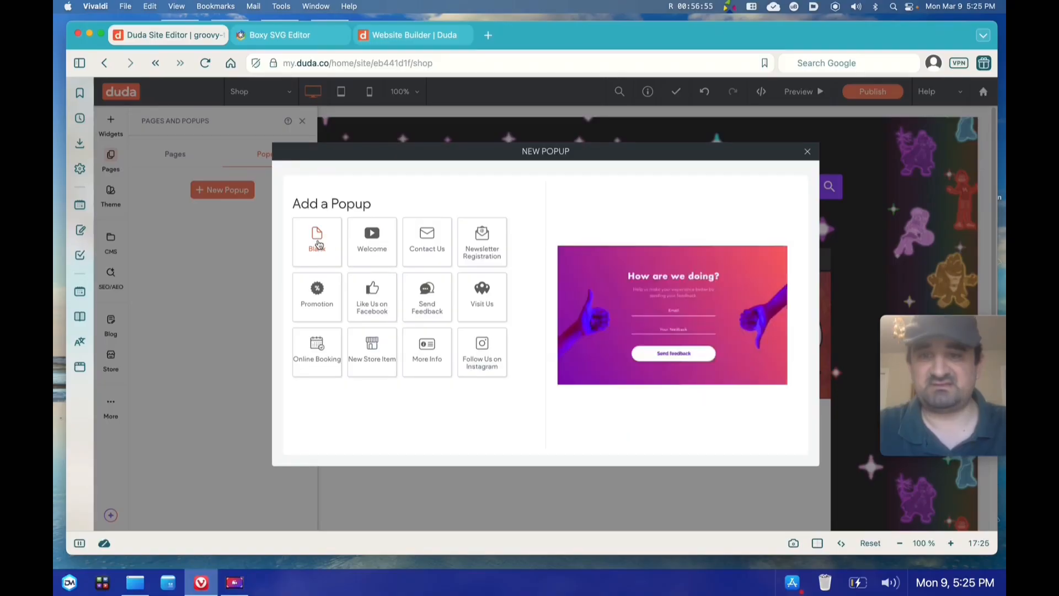
click(318, 244)
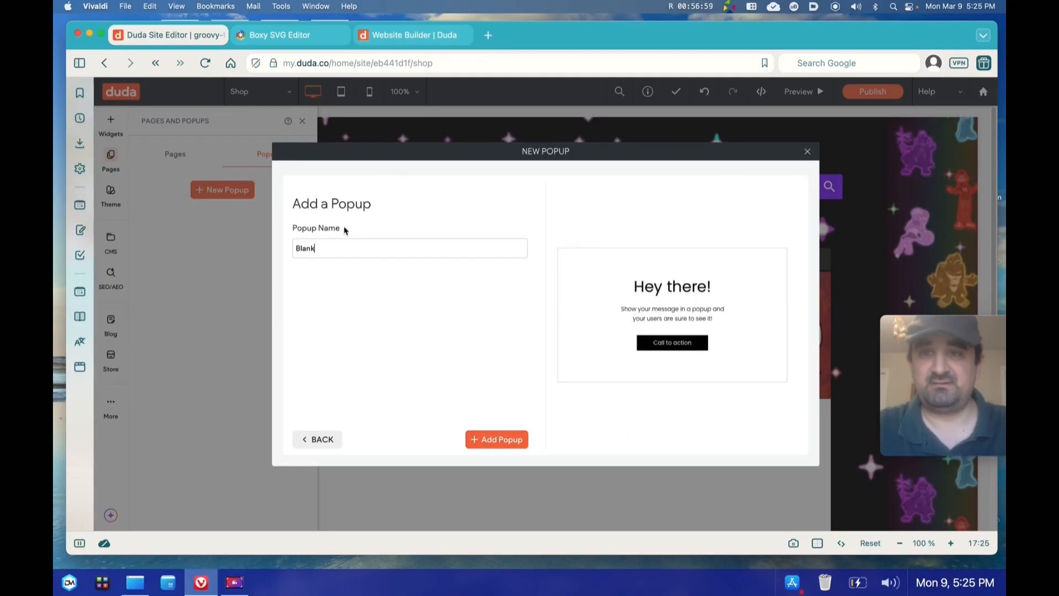
drag(344, 248, 262, 251)
text(No)
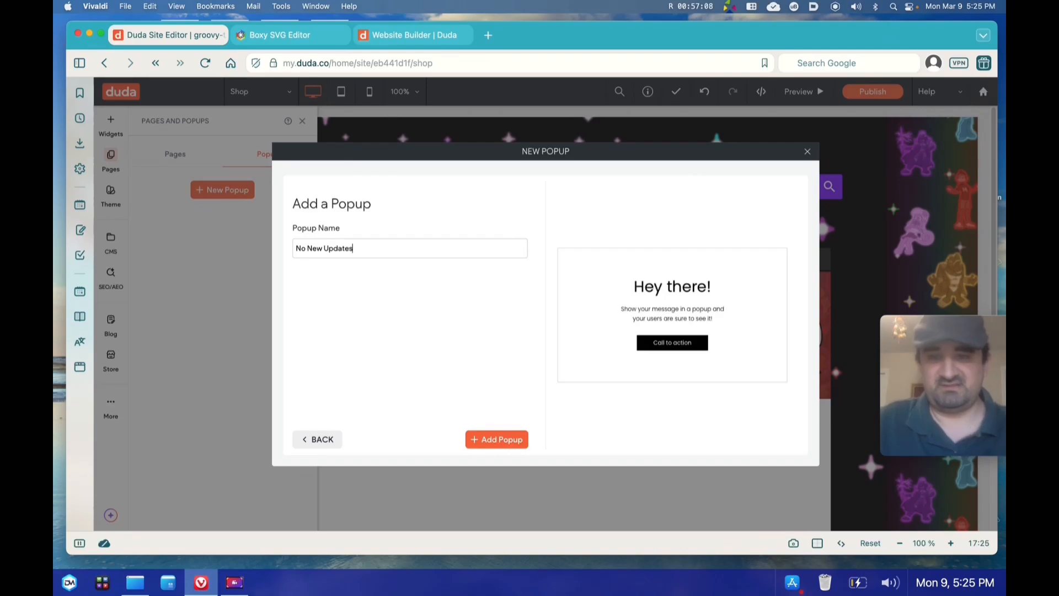
text( New Updates)
click(496, 439)
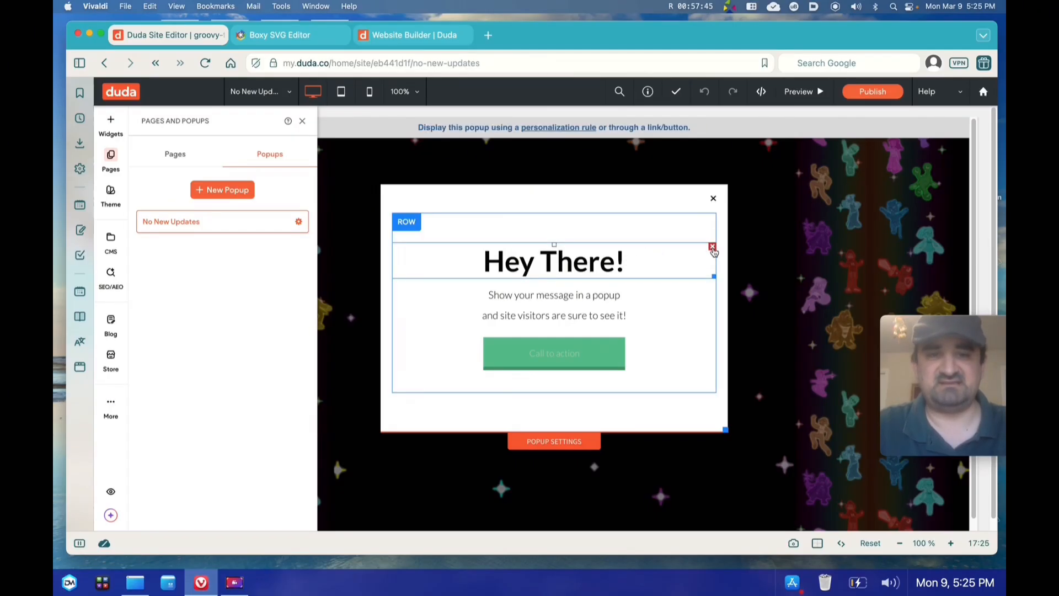
- Delete the heading, message text and call-to-action button from the No New Updates popup
click(713, 248)
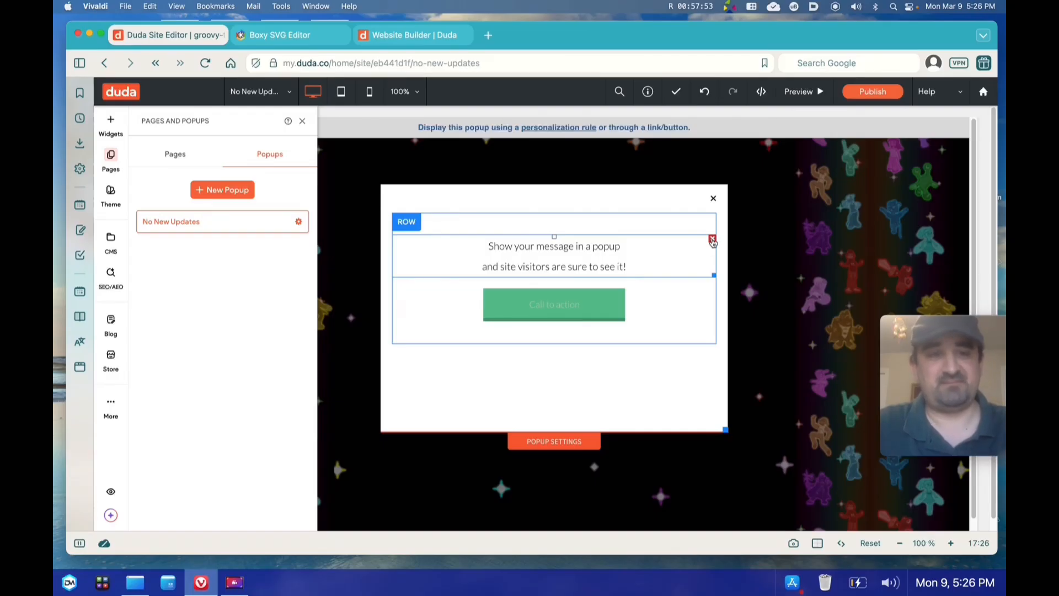
click(712, 240)
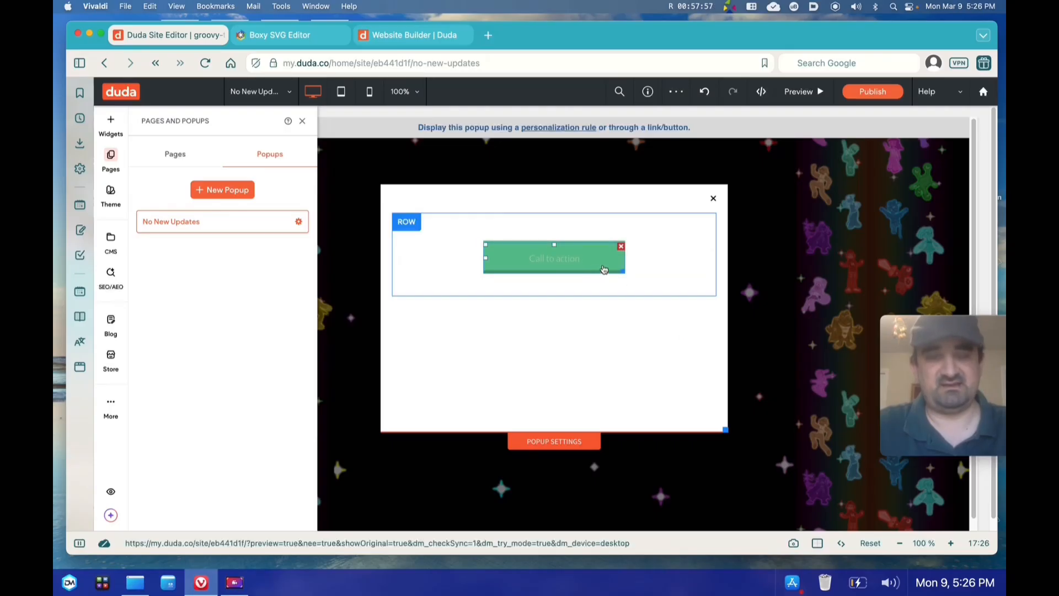
mouse_move(622, 249)
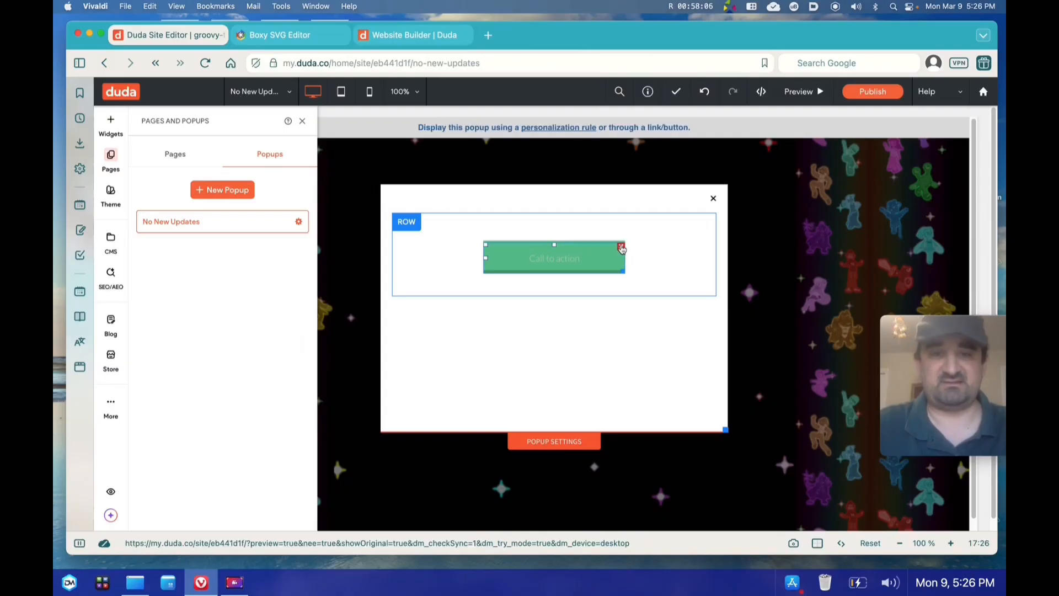
click(622, 249)
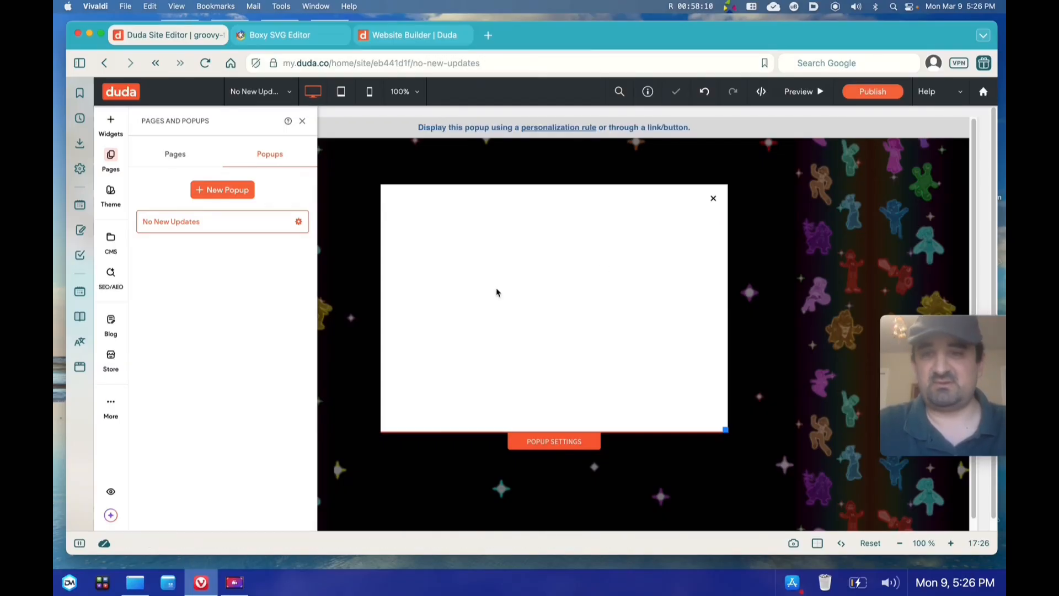
- Add an image widget to the blank No New Updates popup and fill it with Nothing to See Here.png from the Desktop
click(112, 124)
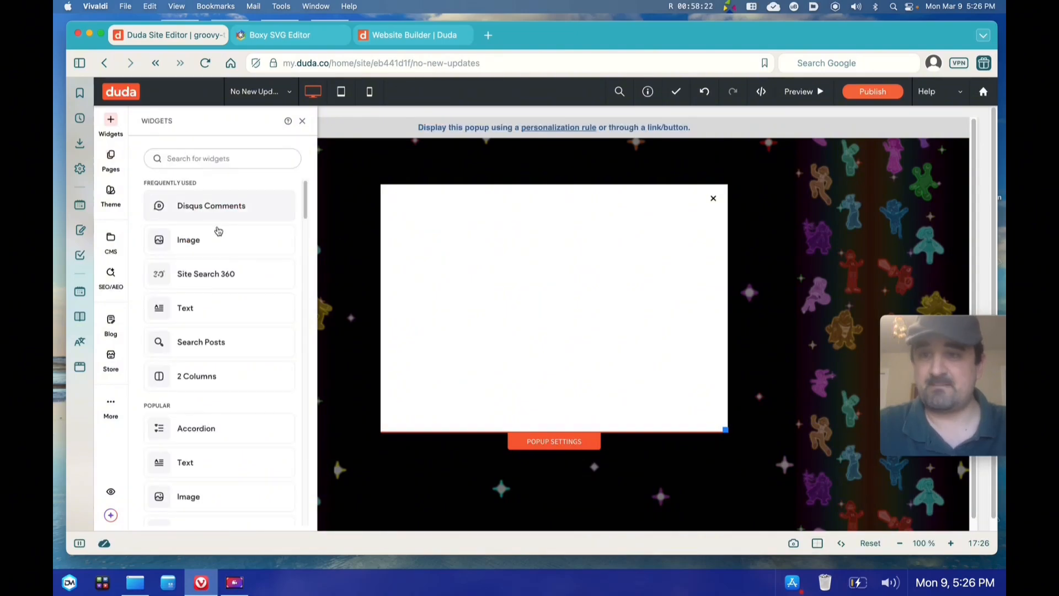
drag(189, 241, 545, 285)
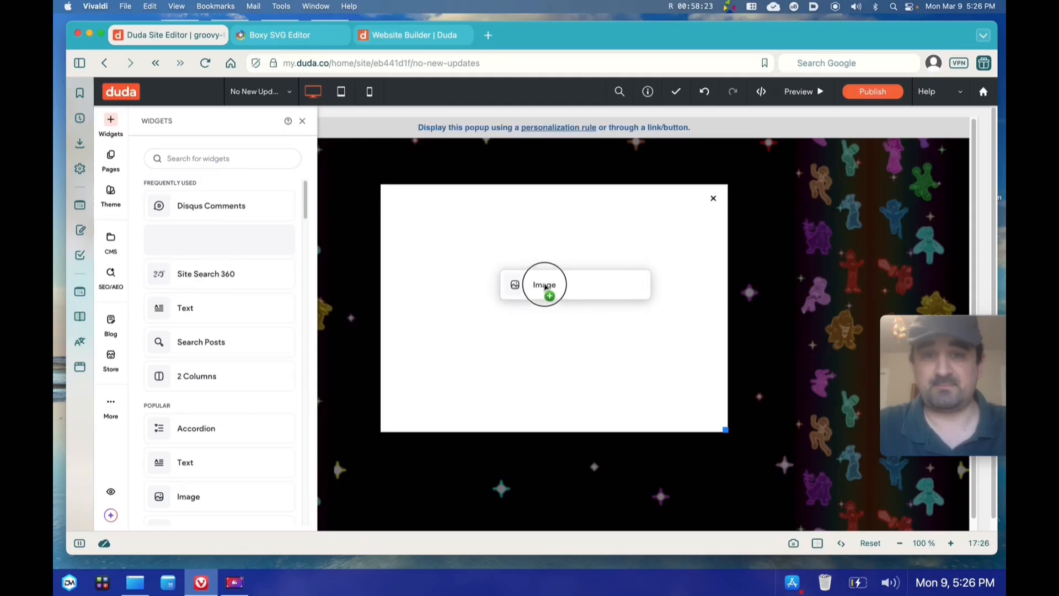
drag(545, 285, 546, 287)
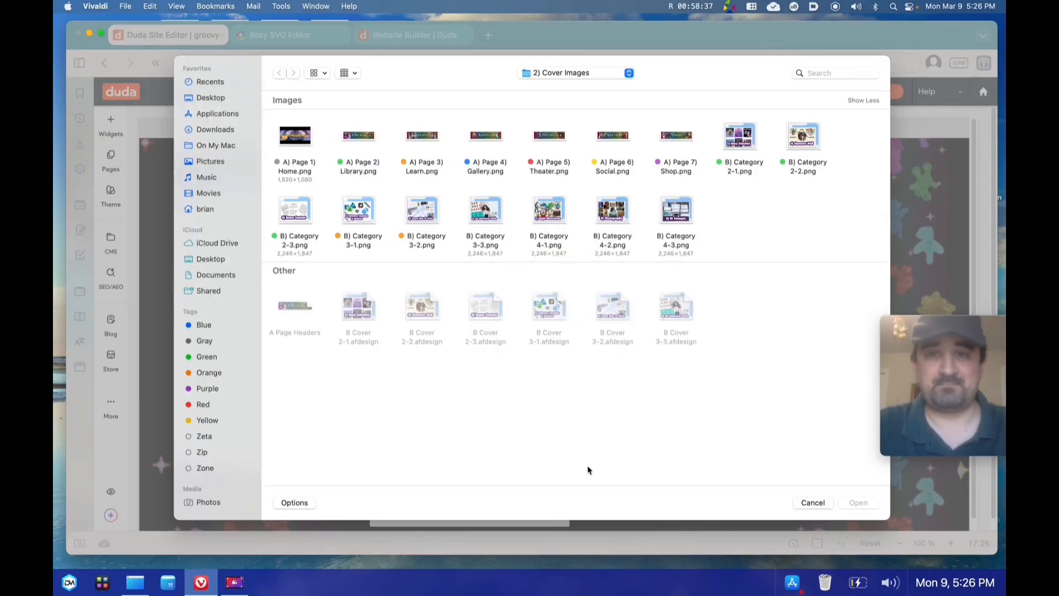
click(213, 99)
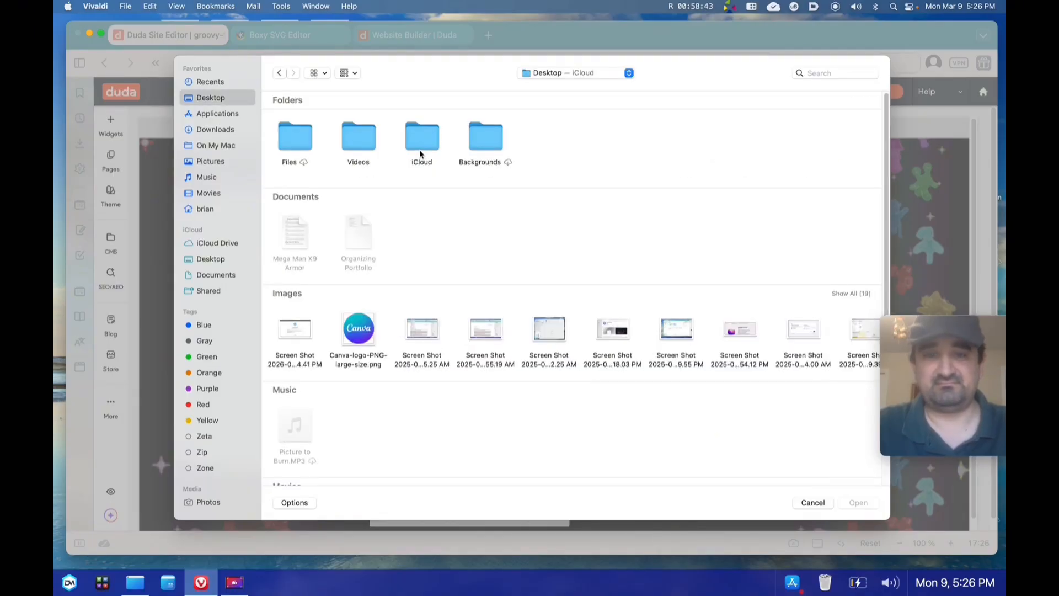
click(851, 294)
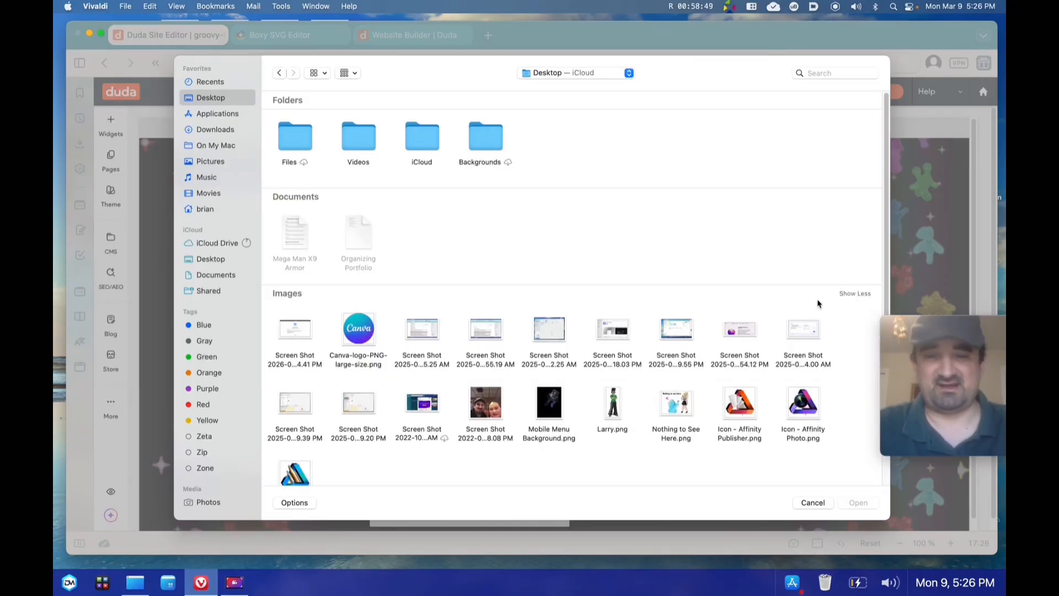
click(680, 420)
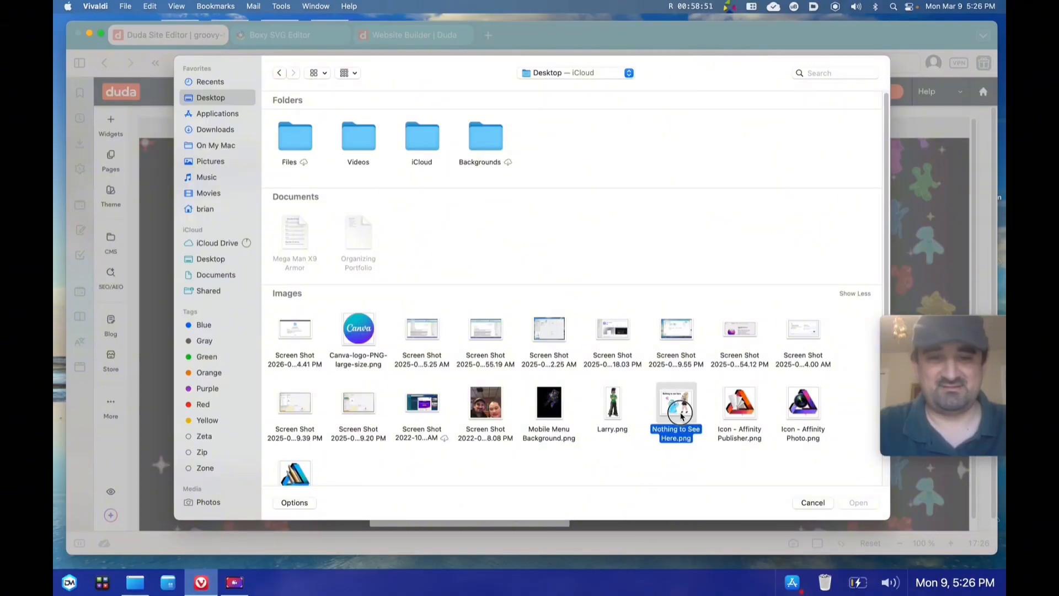
click(855, 505)
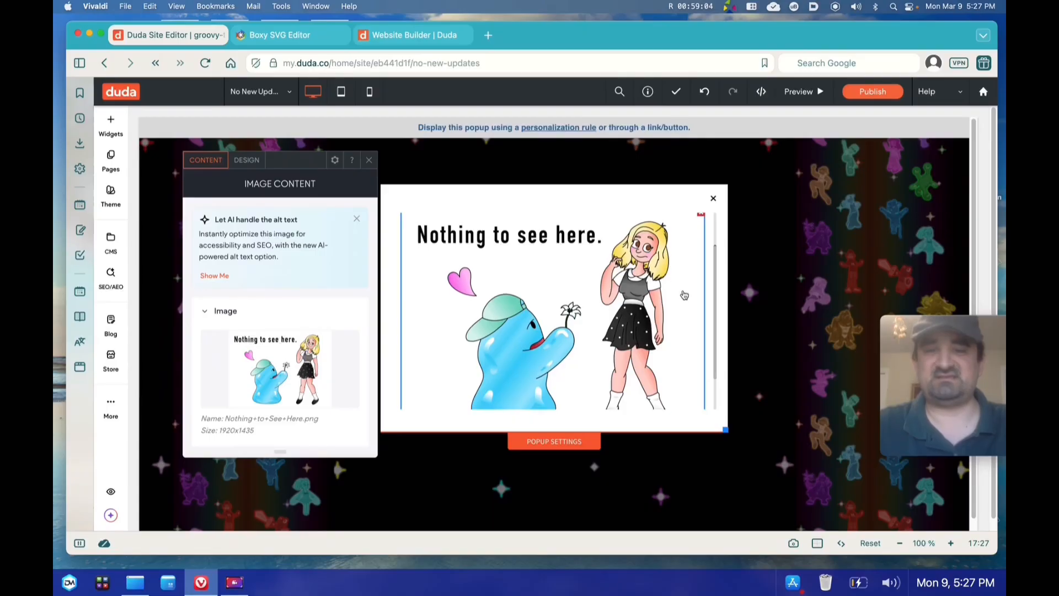
scroll(684, 295, down, 1)
scroll(684, 295, down, 1)
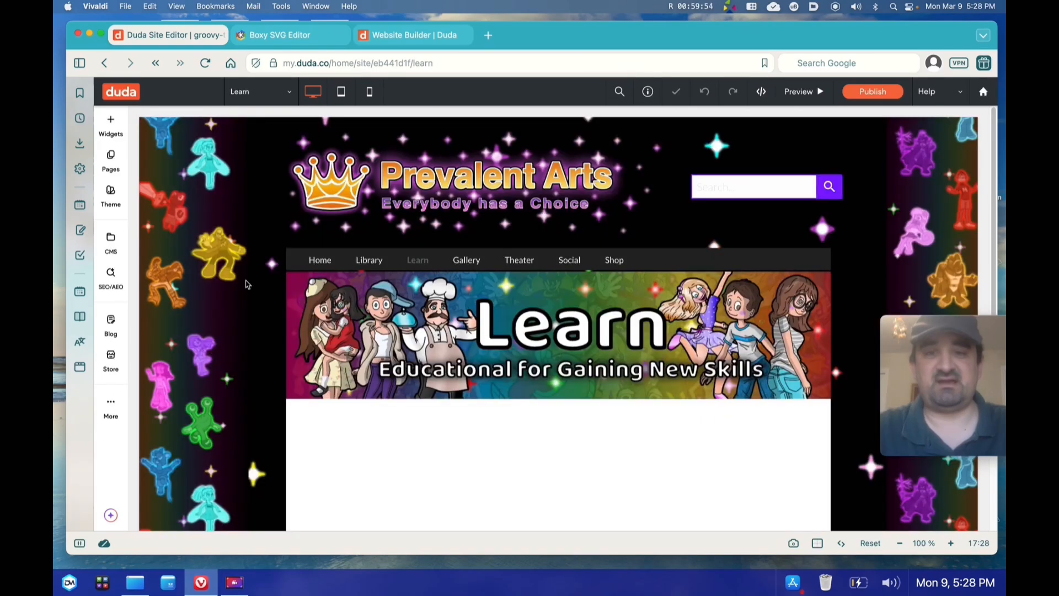
- Find the Photo Gallery widget by searching for gallery and add it to the empty column below the Learn page header
scroll(246, 284, down, 3)
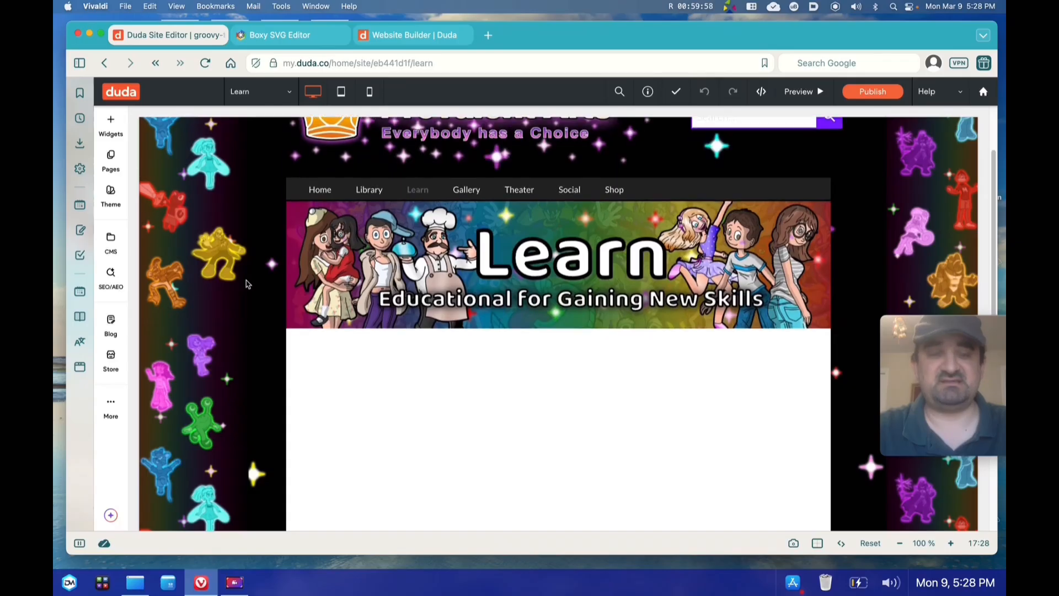
scroll(246, 284, down, 3)
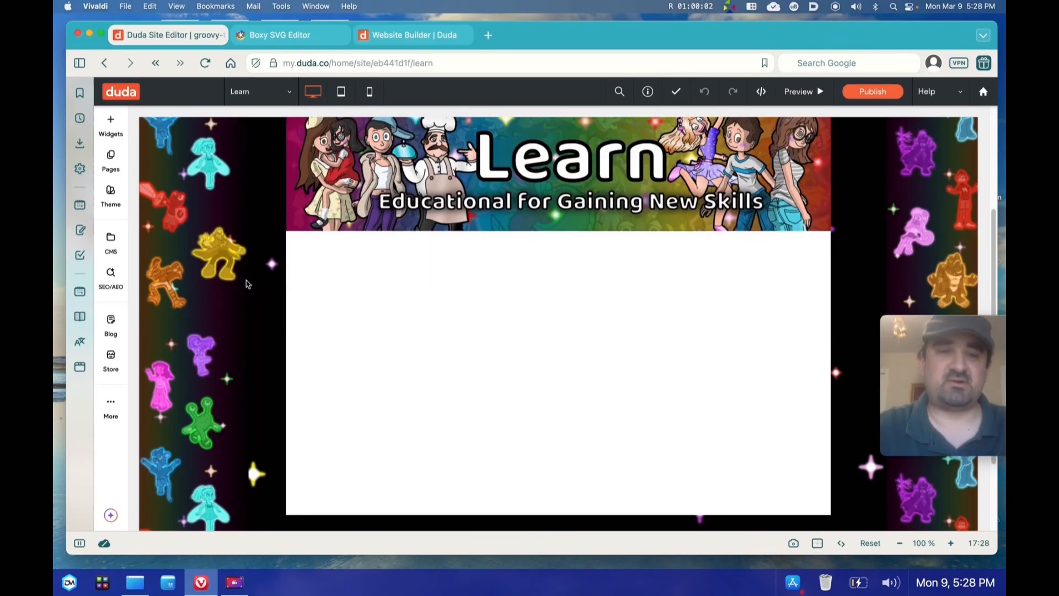
mouse_move(338, 308)
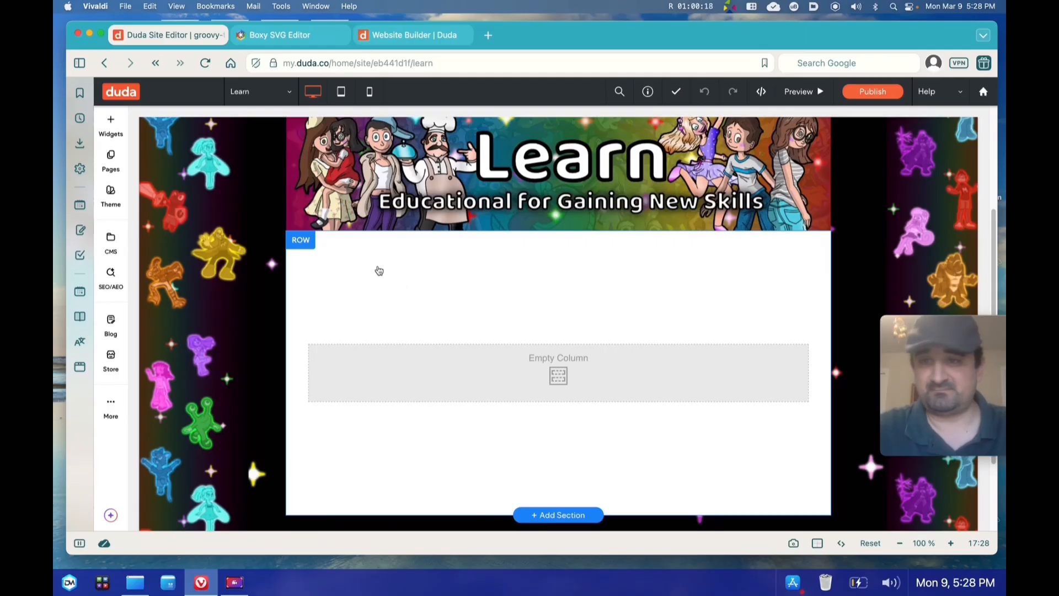
scroll(363, 274, down, 1)
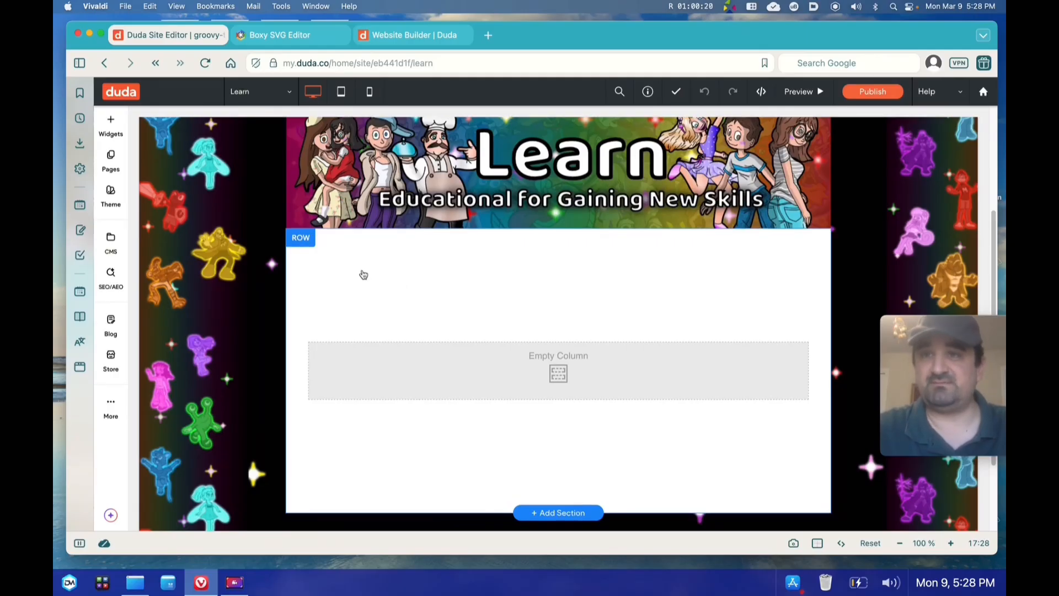
click(111, 121)
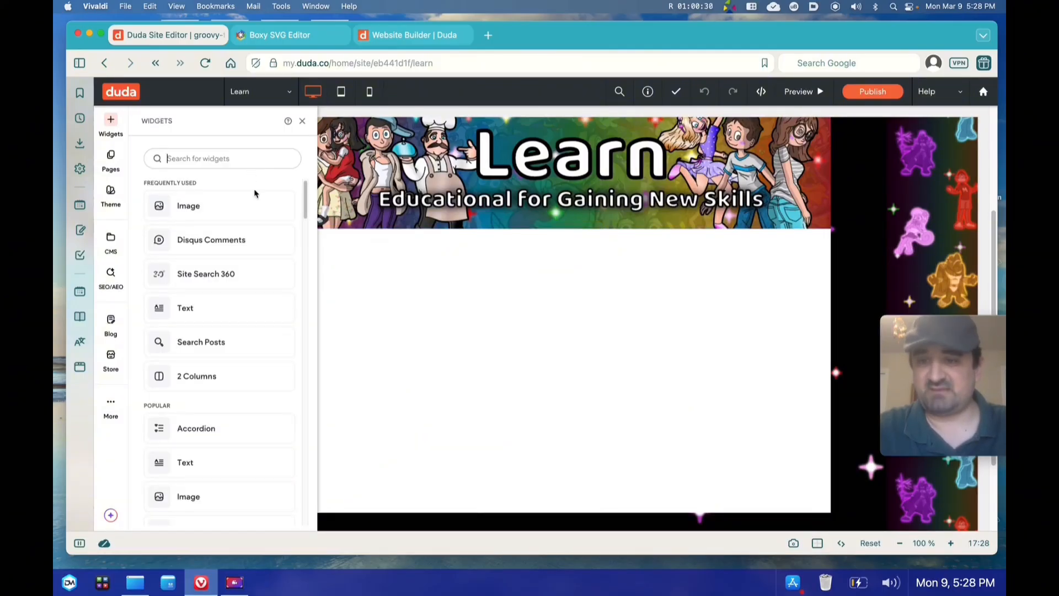
scroll(255, 193, down, 2)
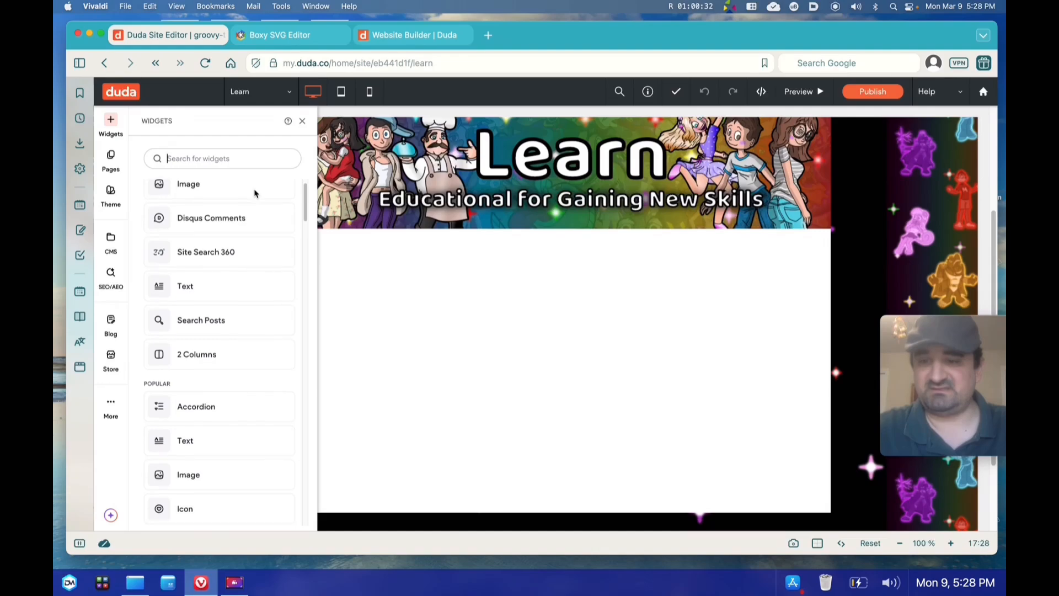
scroll(255, 193, up, 2)
click(225, 159)
text(gallery)
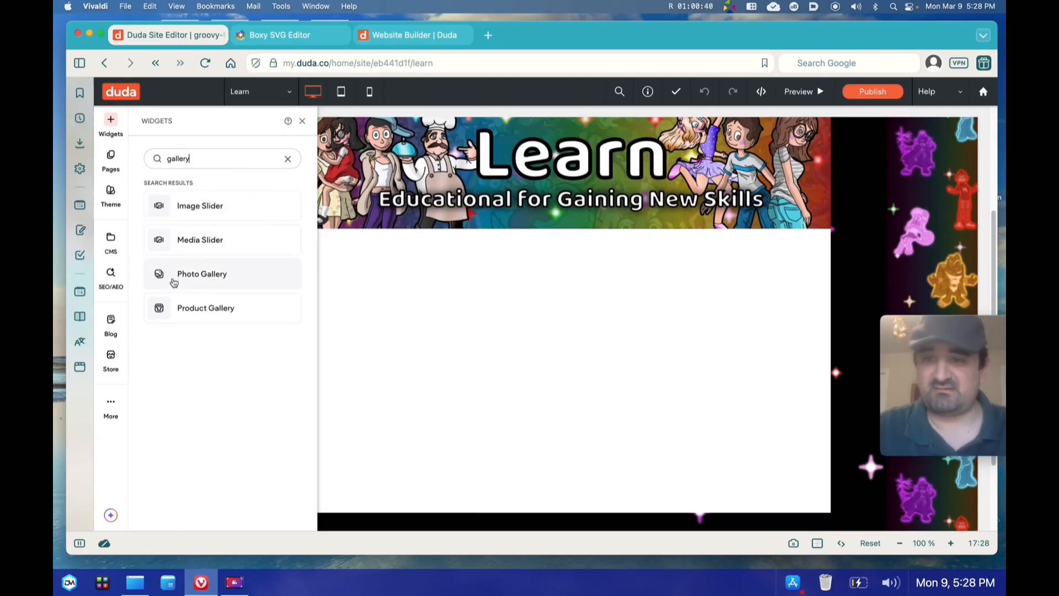
drag(184, 280, 566, 331)
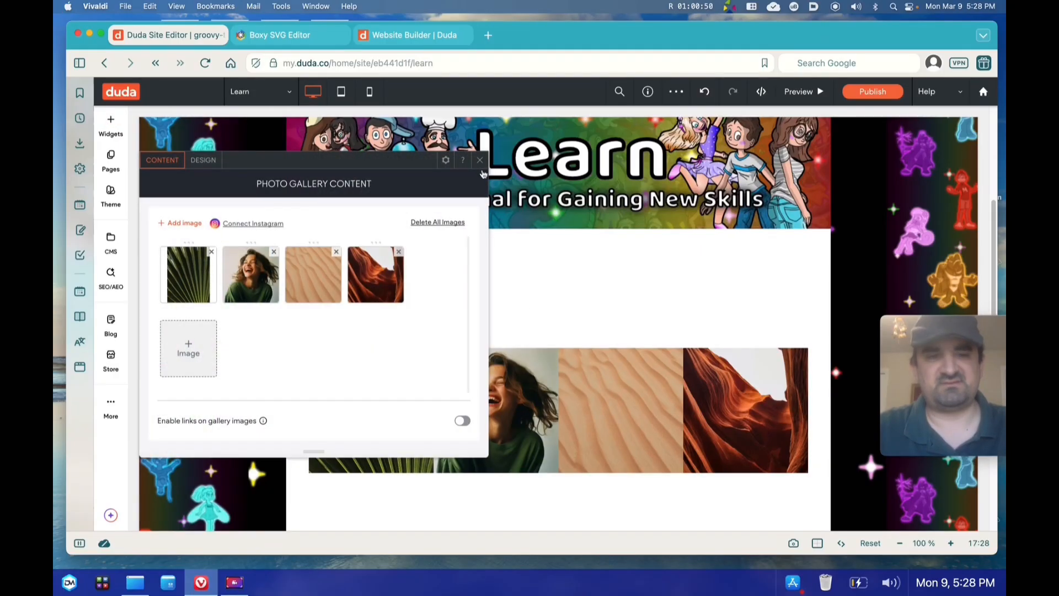
click(480, 161)
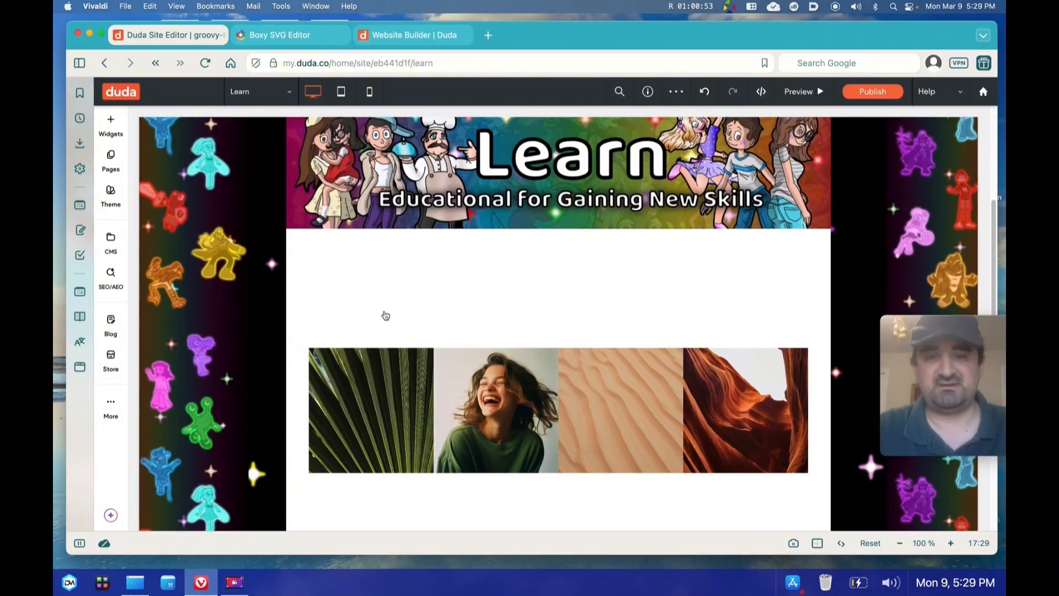
- Set the top inner padding of the Learn page's gallery row to 0 px
right_click(323, 287)
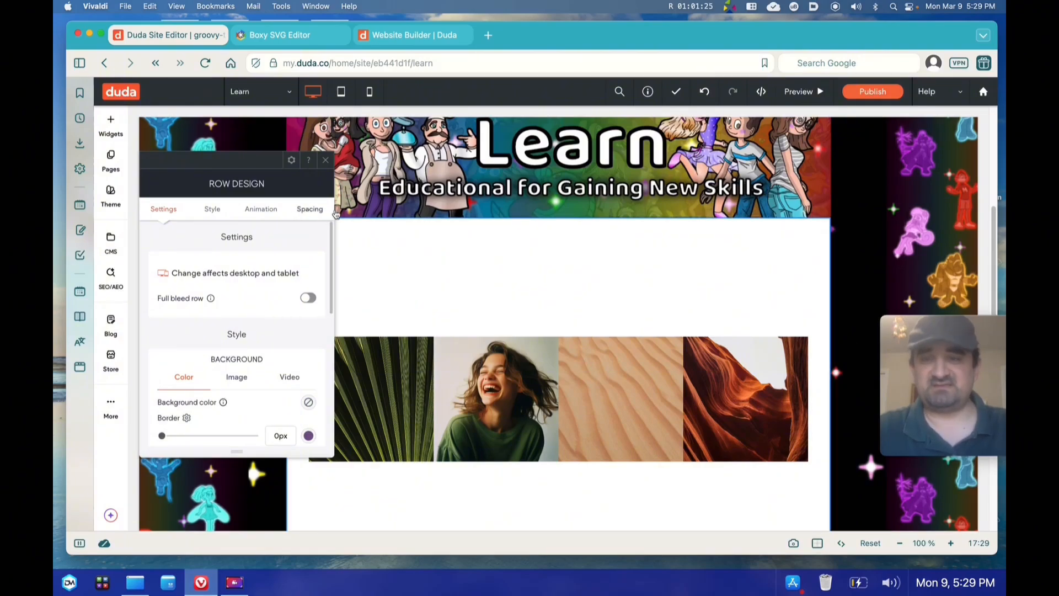
click(310, 210)
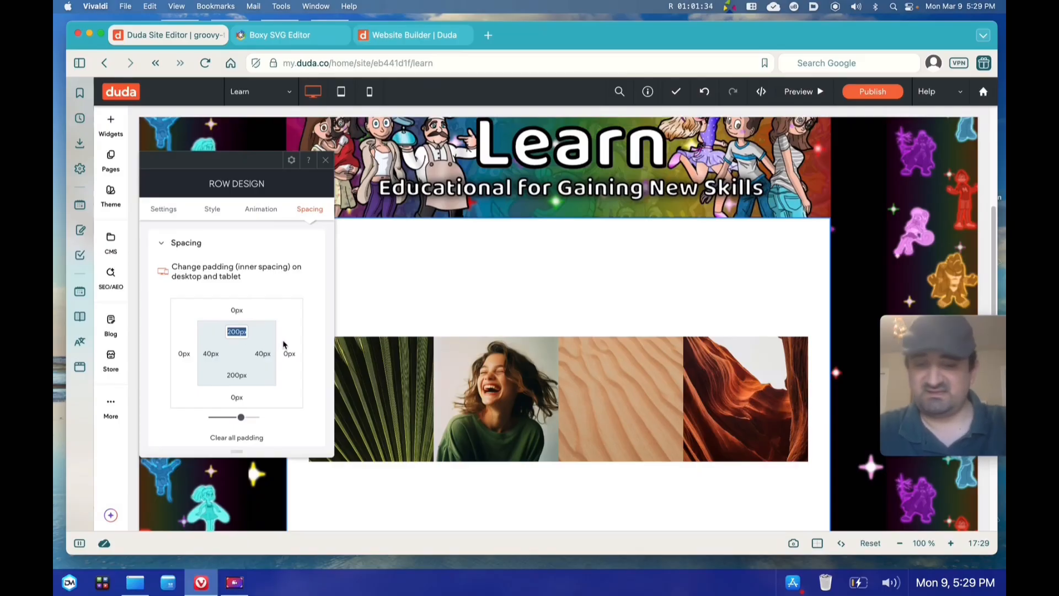
text(0)
key(Return)
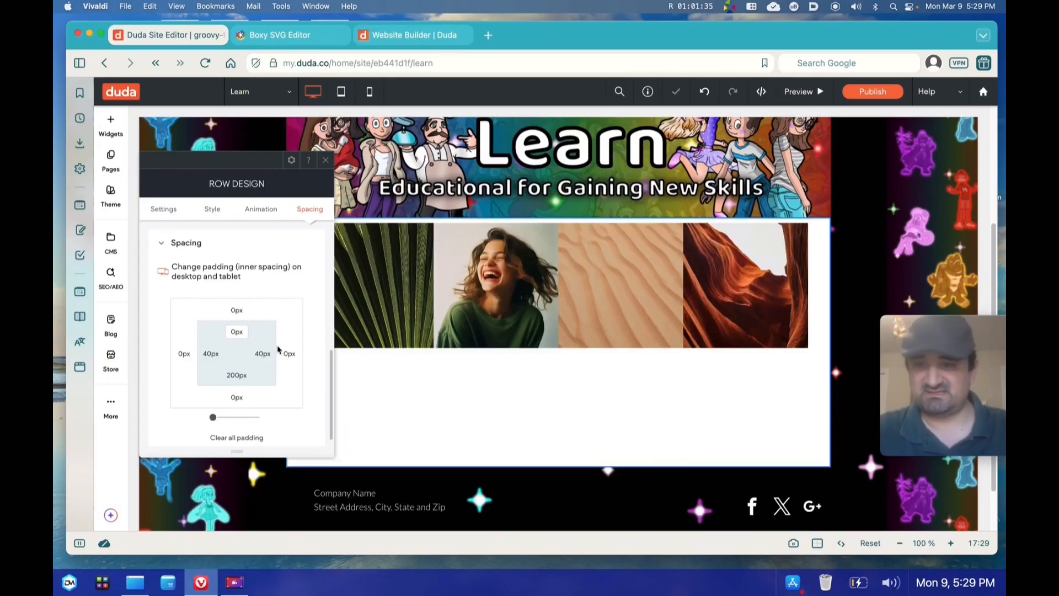
click(236, 375)
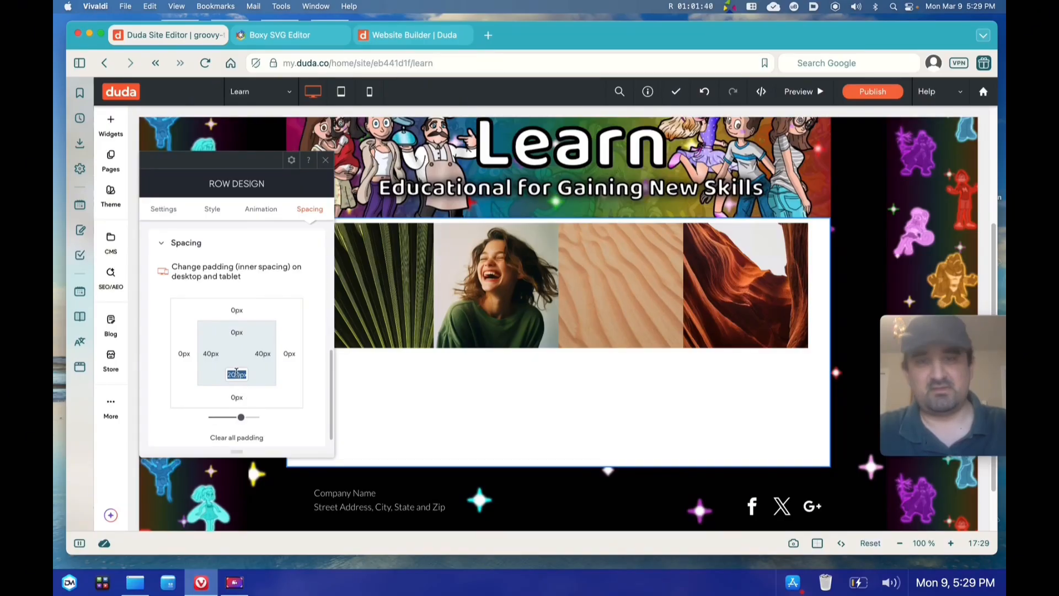
- Set the gallery row's top outer margin to 25 px after trying 5 px and 15 px
click(237, 311)
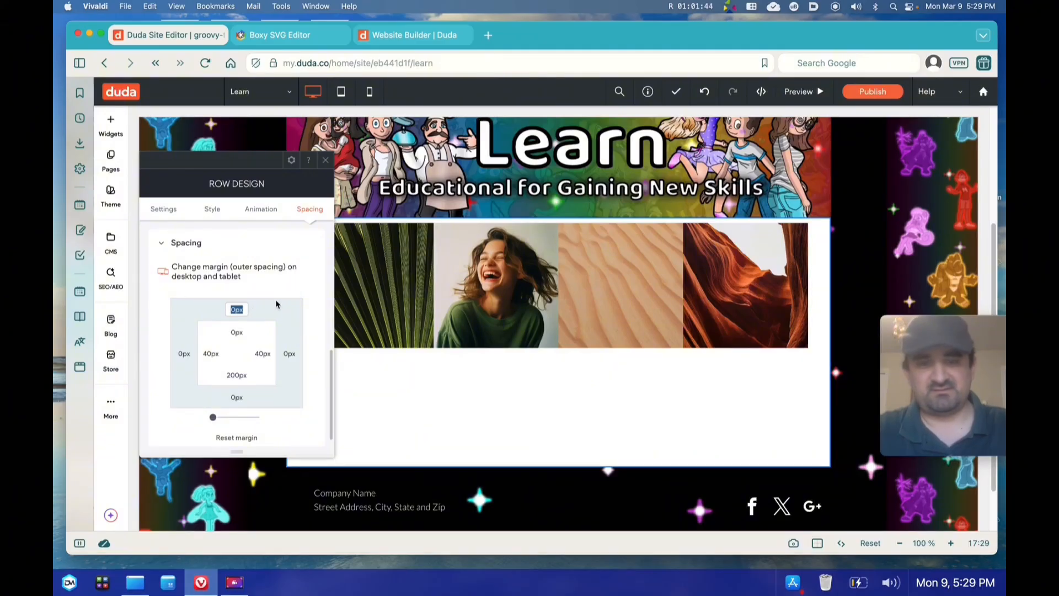
text(5)
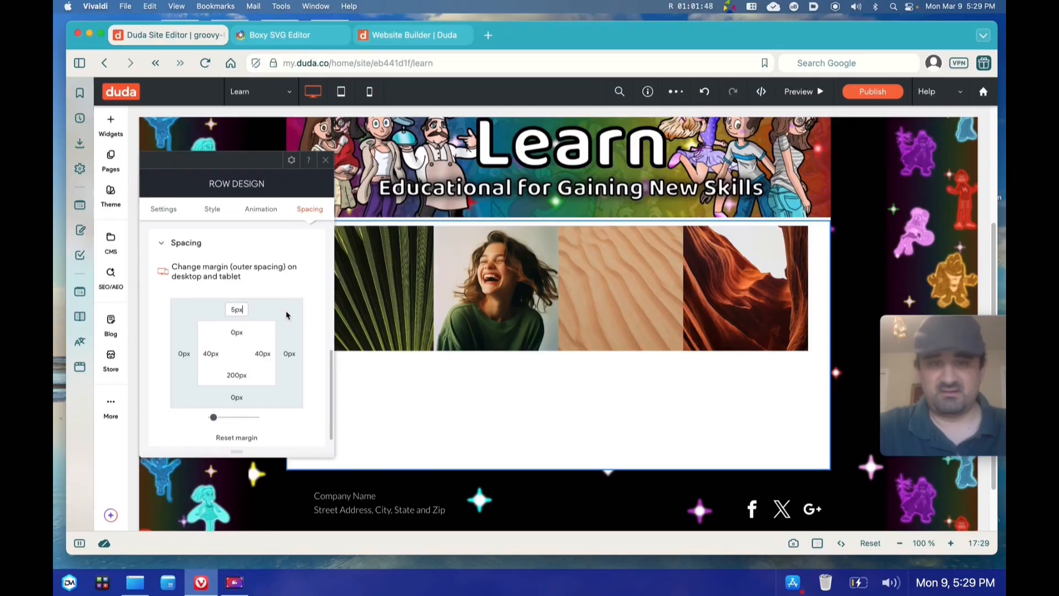
double_click(237, 309)
text(15)
key(Return)
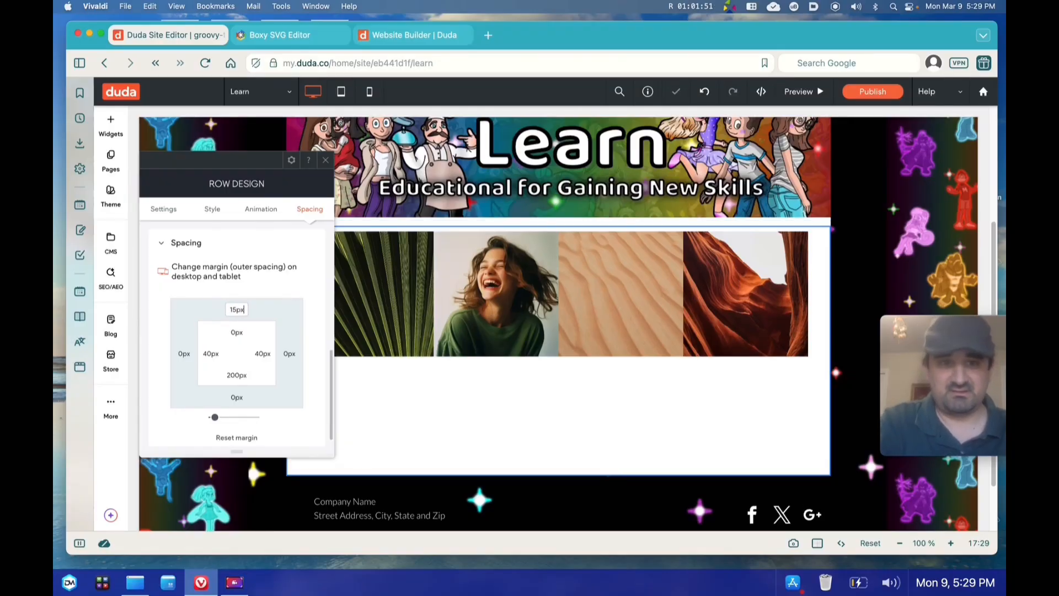
drag(244, 310, 218, 312)
text(25)
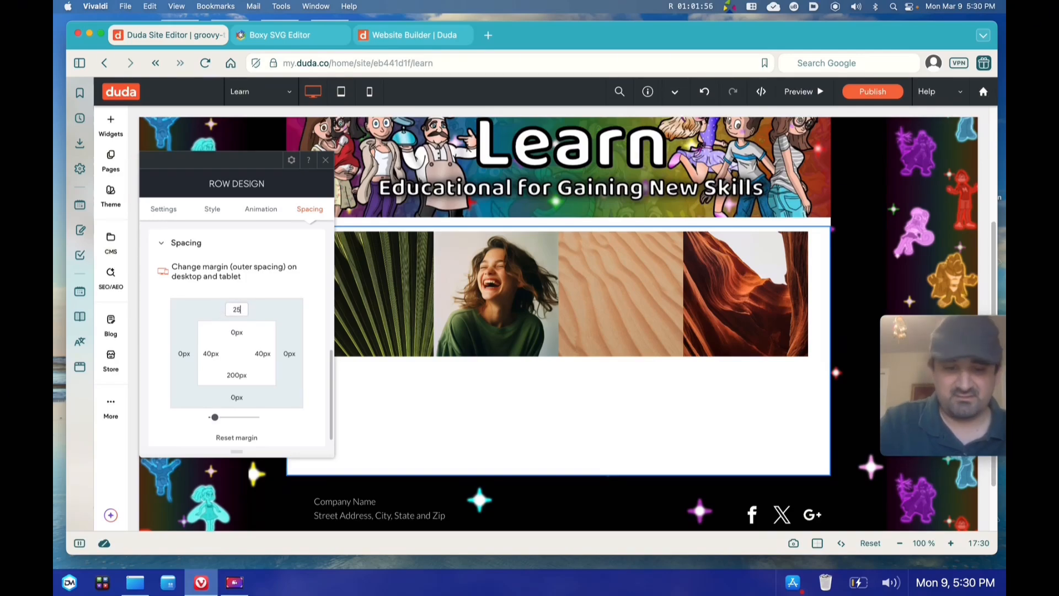
key(Return)
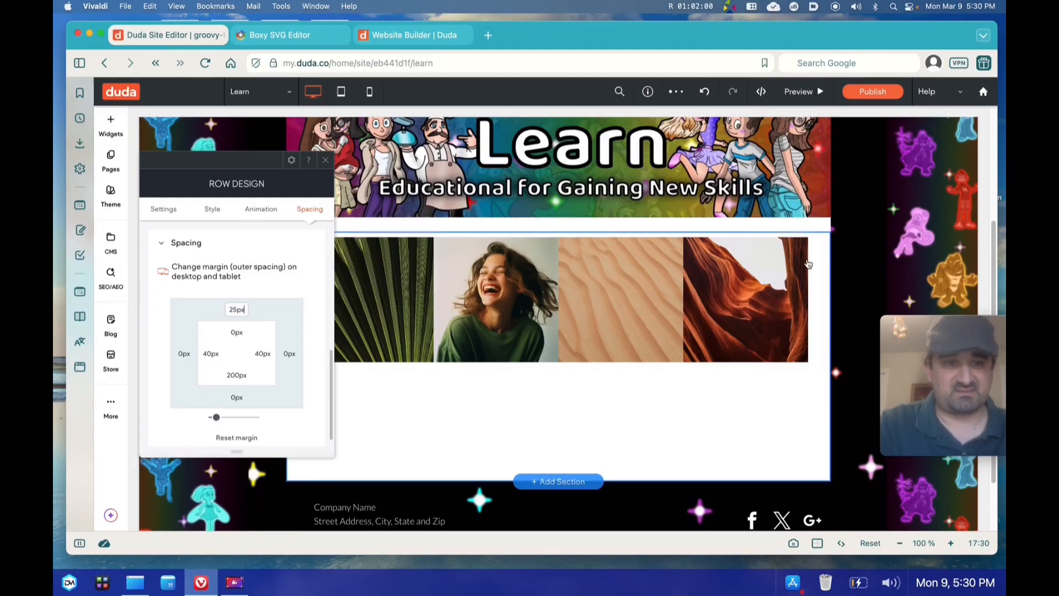
- Set the gallery row's bottom inner padding to 25 px
click(237, 374)
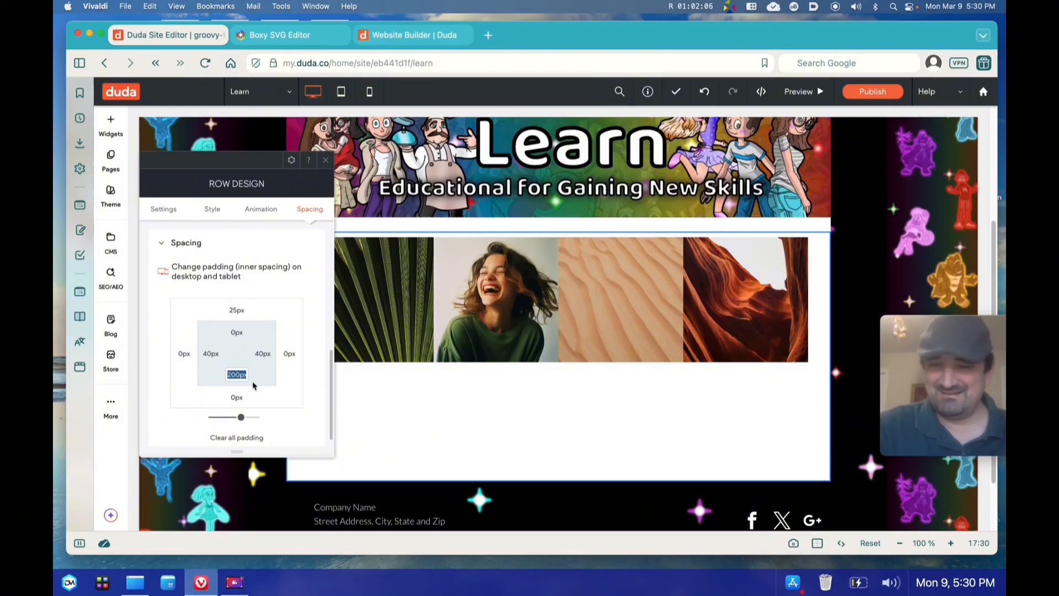
text(25)
key(Return)
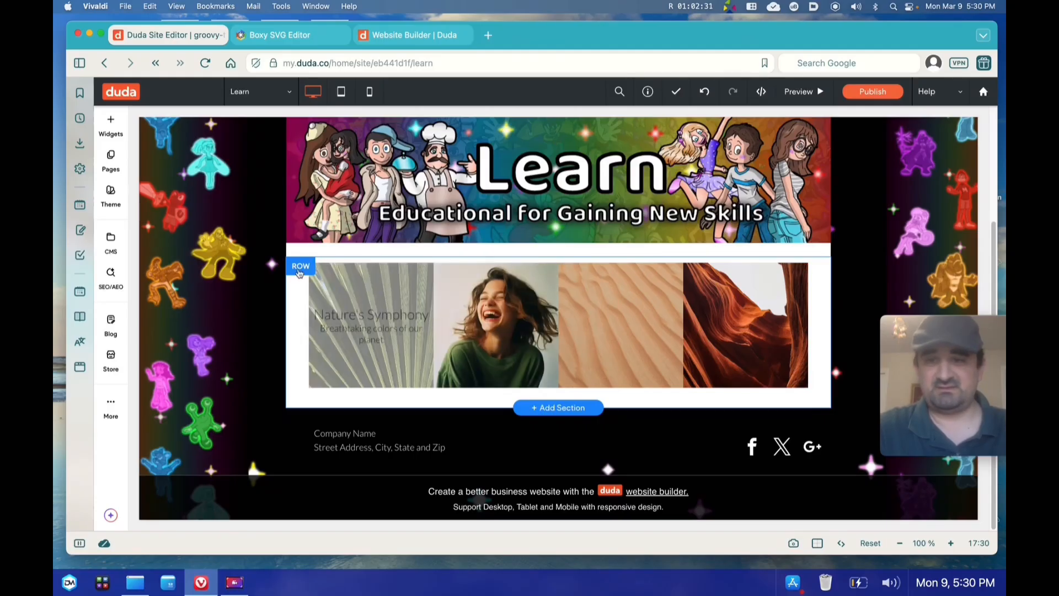
- Delete the fourth placeholder image, the red canyon, from the Learn page's photo gallery
click(429, 298)
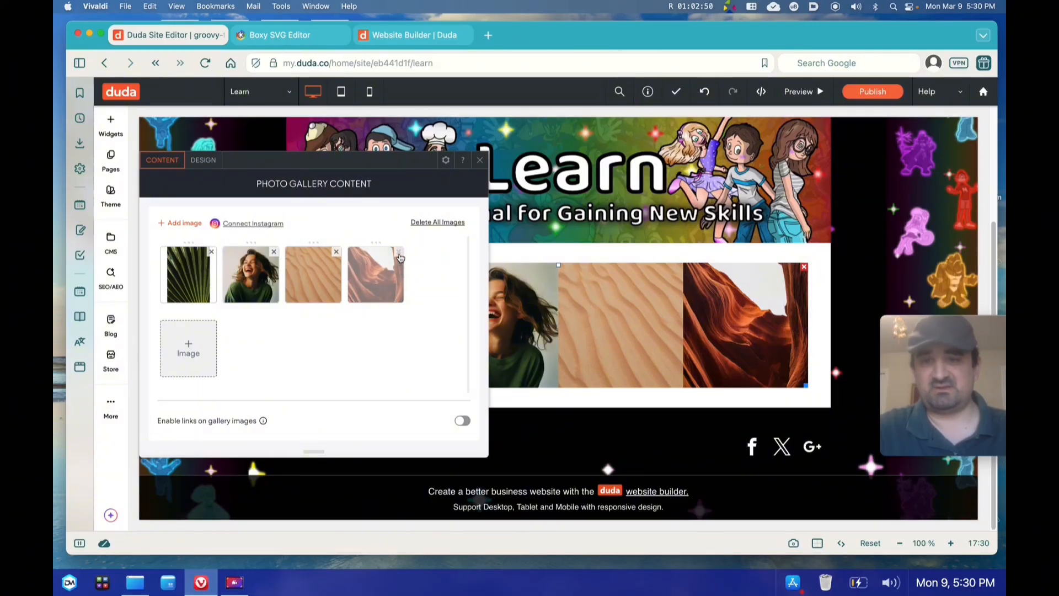
click(399, 253)
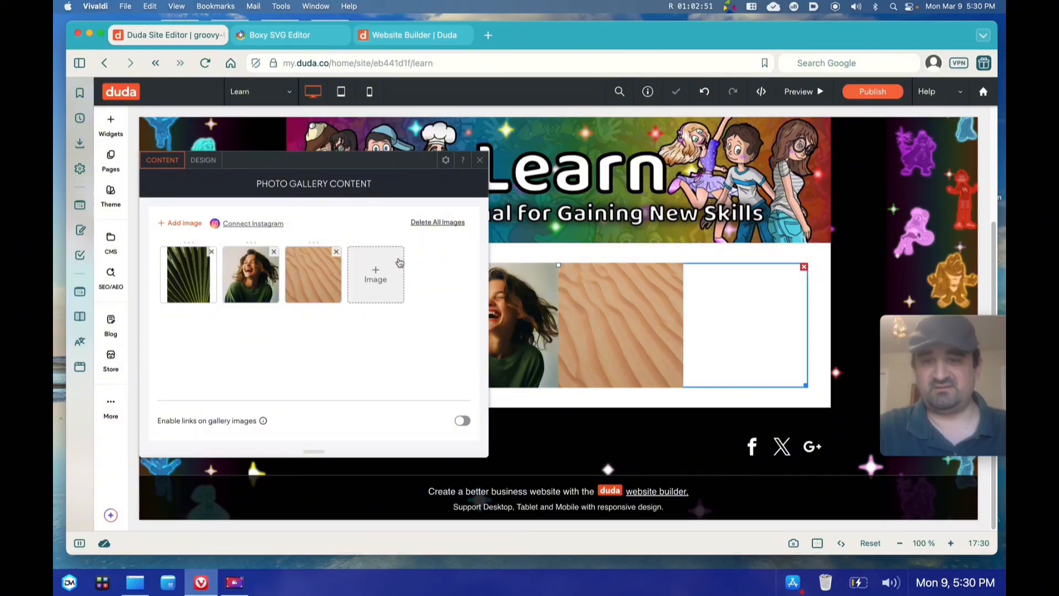
- Replace the gallery's first image with B) Category 3-1.png, uploading B) Category 3-1 to 3-3 together from the 2) Cover Images folder
click(193, 286)
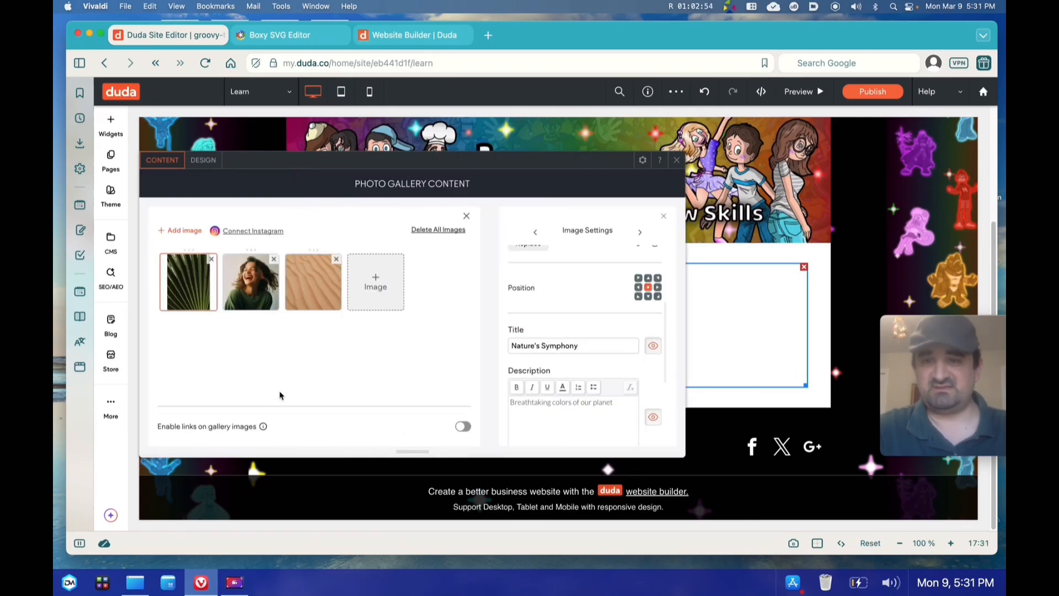
scroll(607, 288, up, 2)
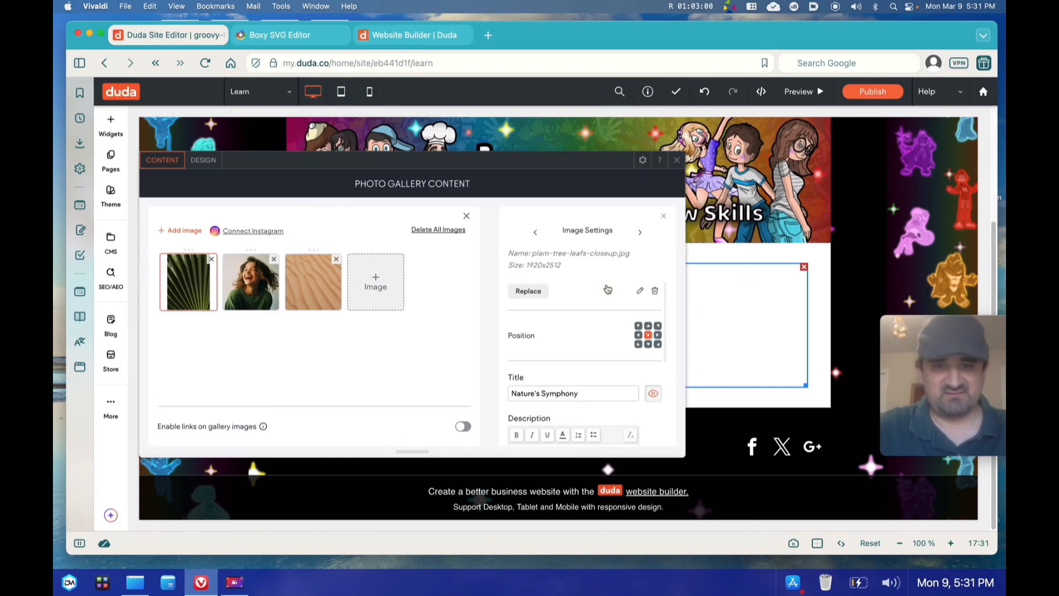
scroll(585, 385, up, 2)
scroll(584, 387, up, 1)
scroll(585, 387, down, 1)
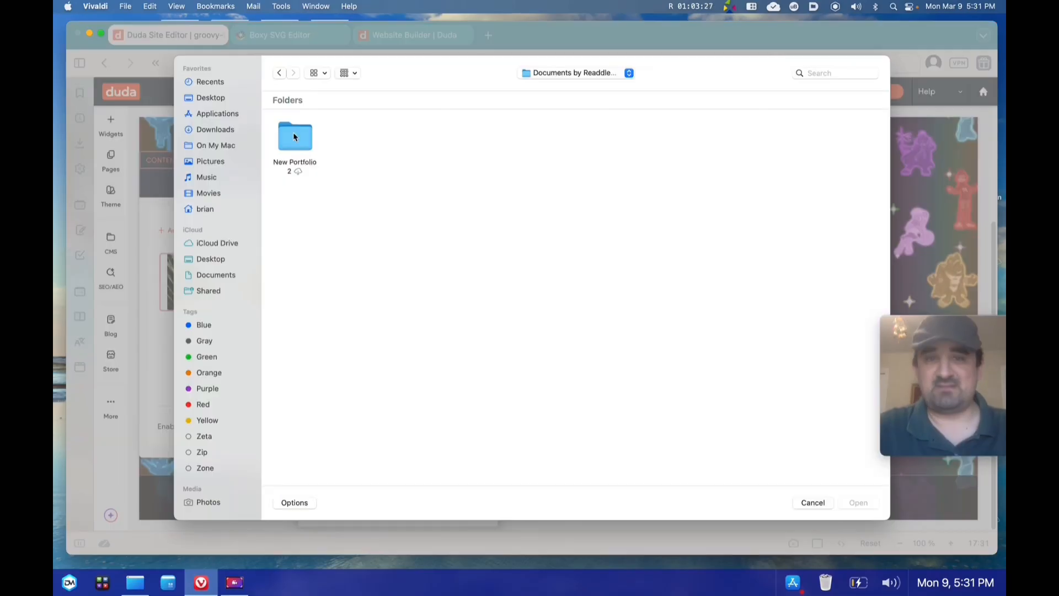
double_click(293, 138)
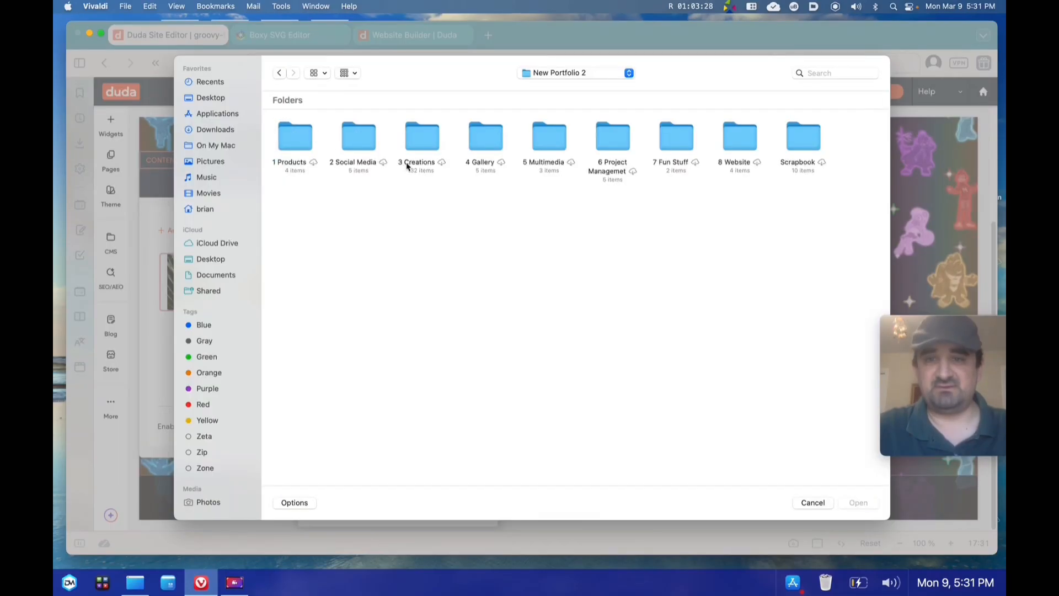
double_click(751, 145)
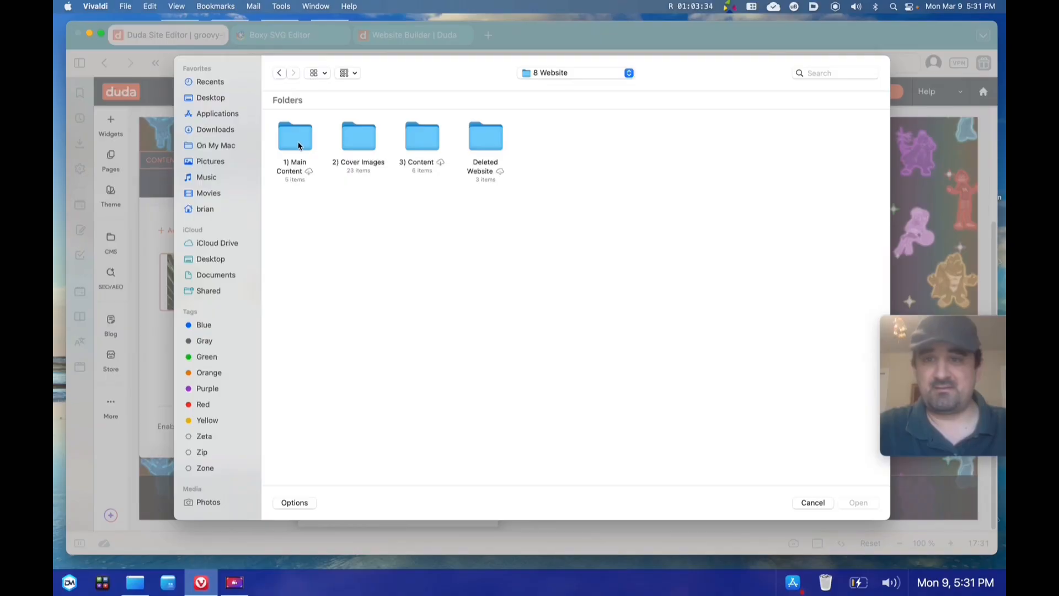
double_click(364, 141)
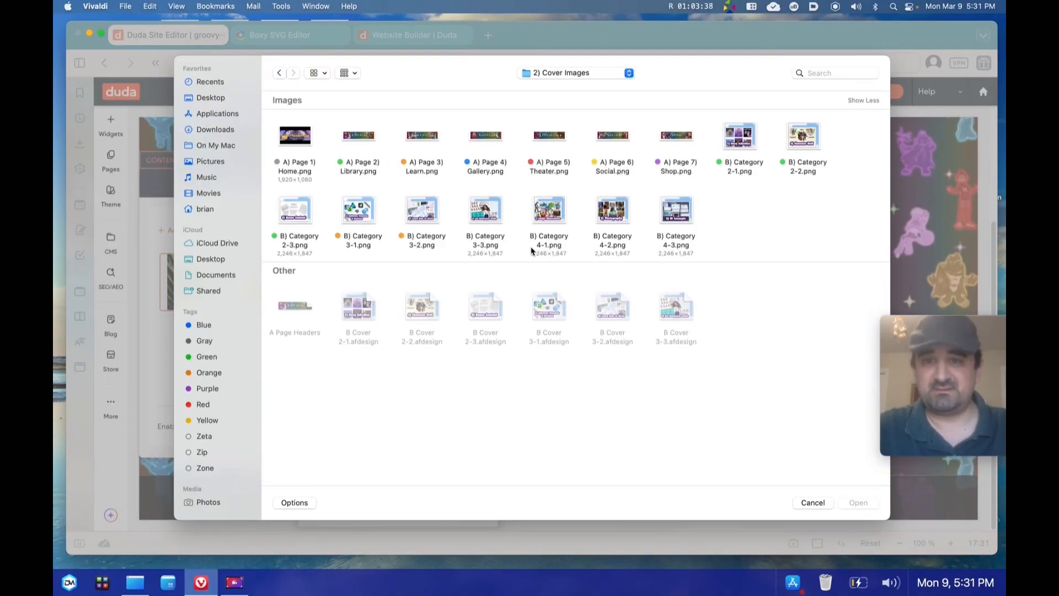
drag(334, 191, 505, 226)
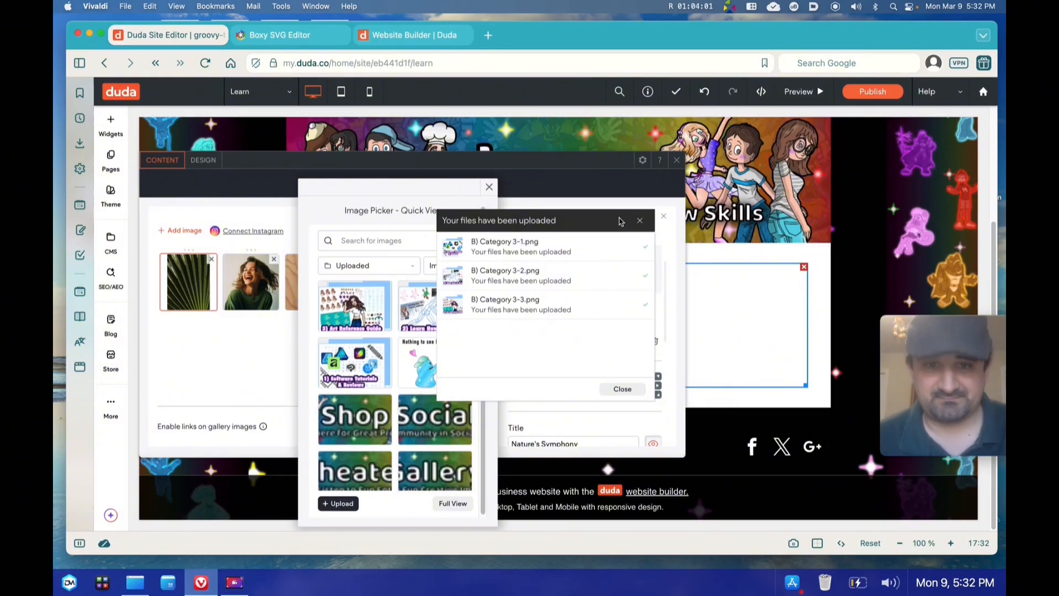
click(641, 222)
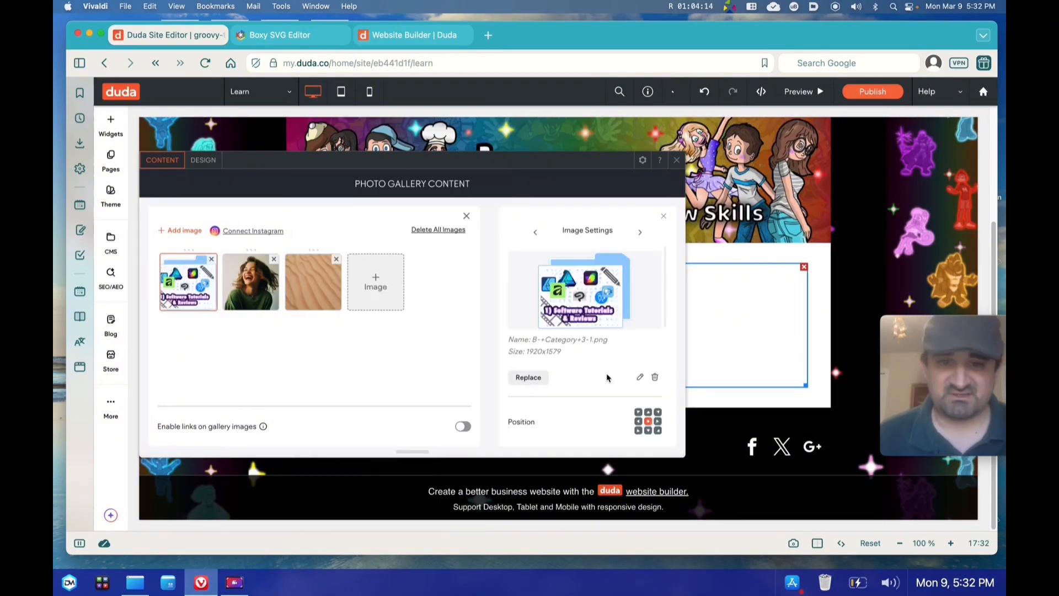
- Title the first gallery image "1) Software Tutorials and Reviews" and set its description to "Test"
scroll(605, 377, down, 5)
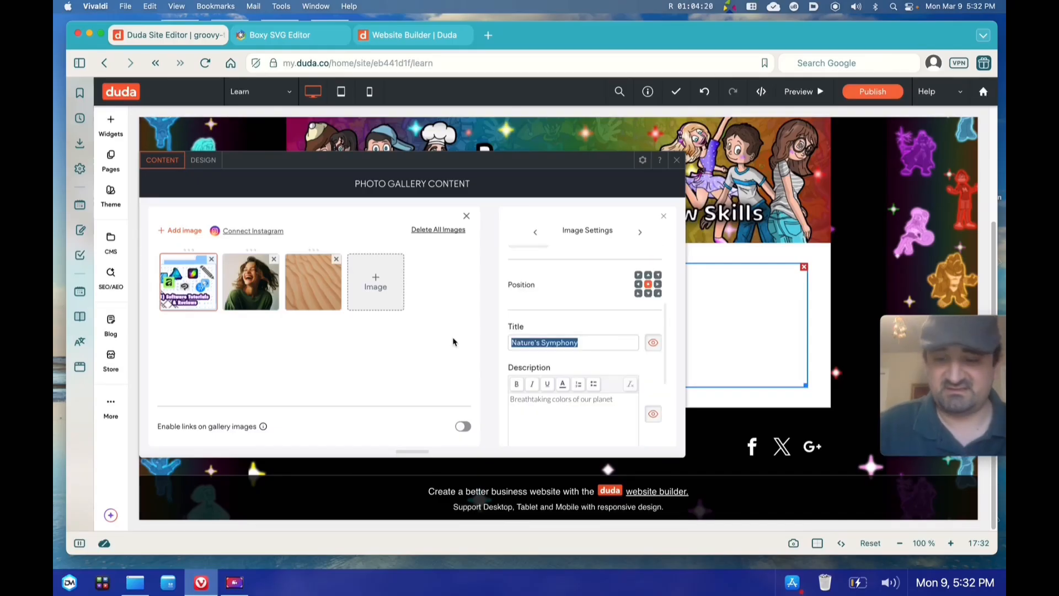
text(T)
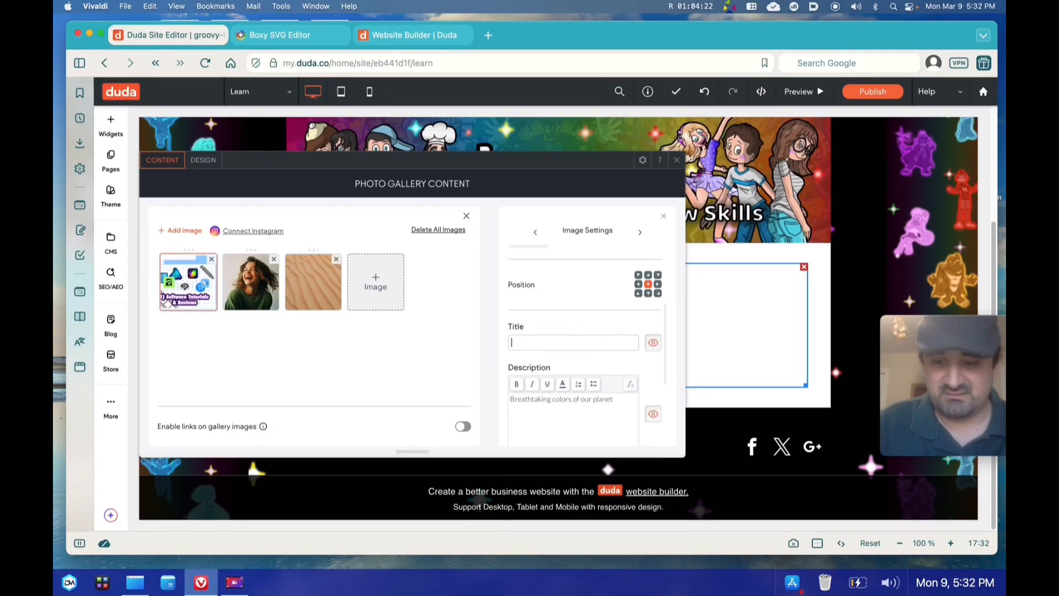
text(Software)
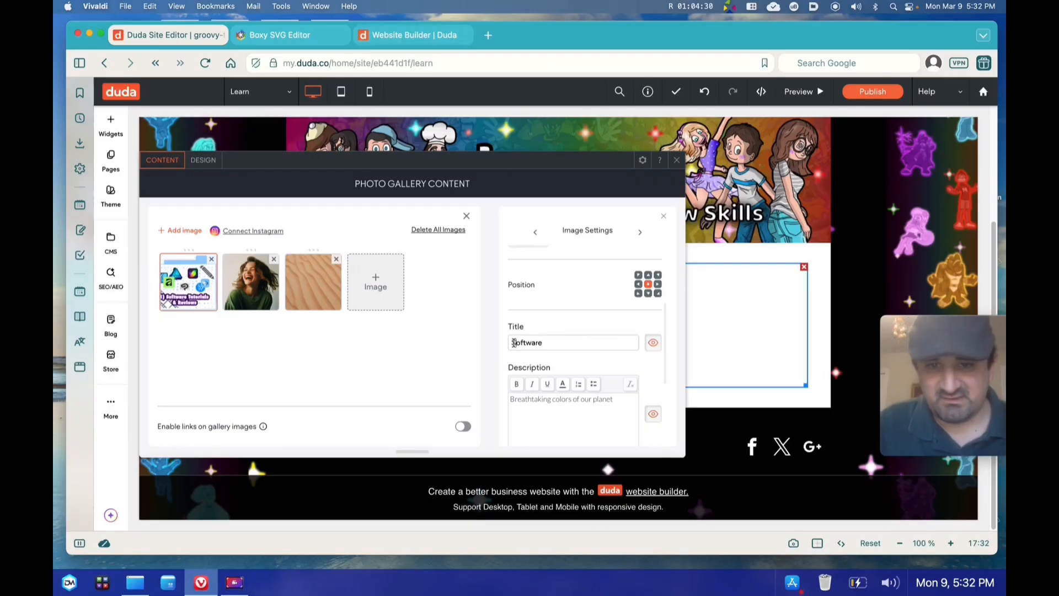
text(1)
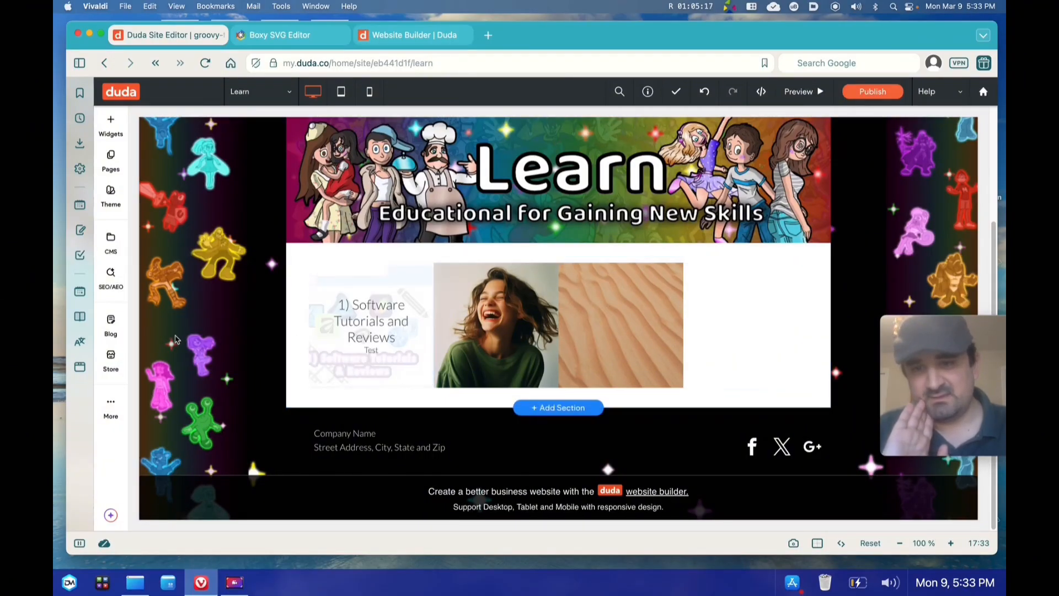
- Hide the first gallery image's description and enable its button with the label "Open"
click(362, 331)
click(212, 292)
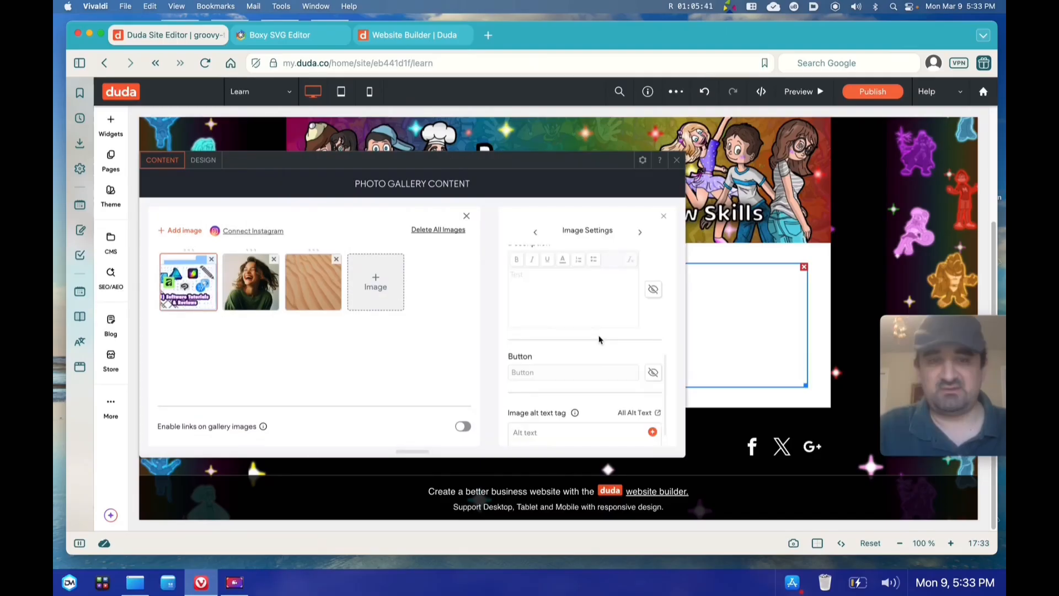
click(655, 374)
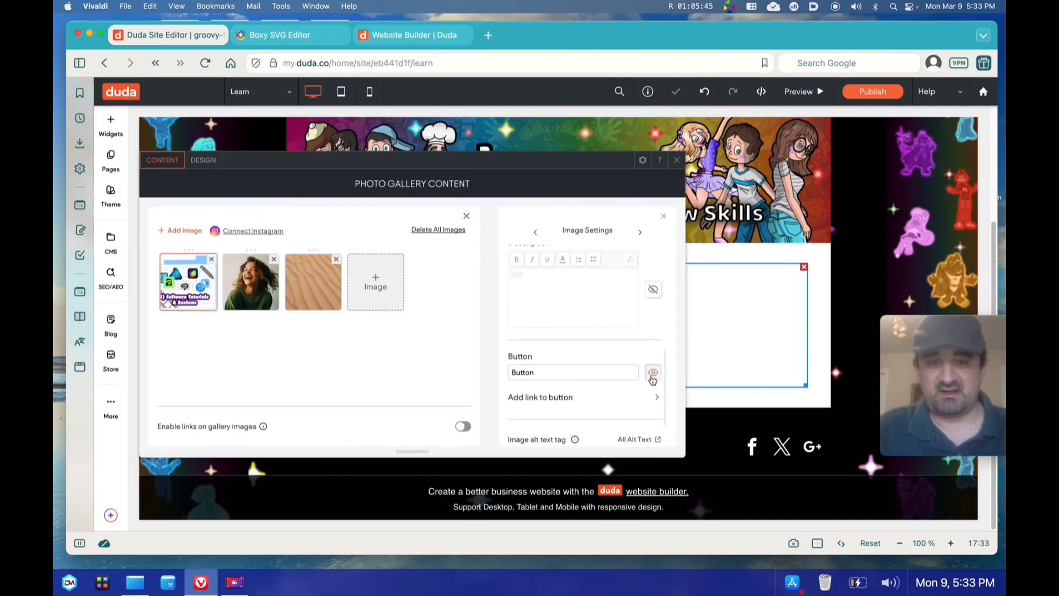
drag(638, 375, 480, 376)
text(Op)
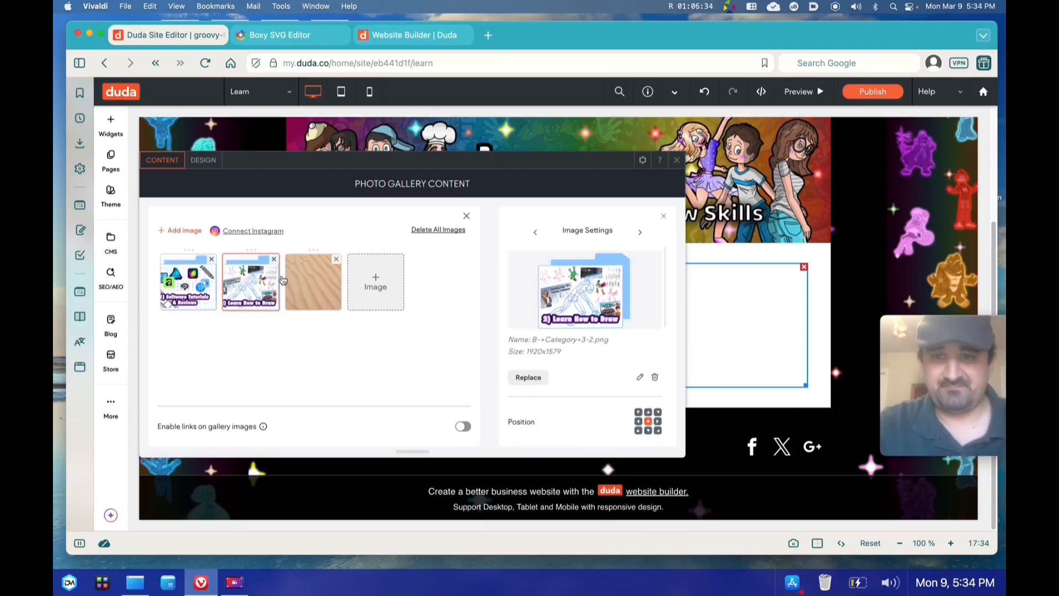
- Replace the gallery's third image, the desert sand, with the uploaded B) Category 3-3.png cover and close the gallery settings
click(327, 284)
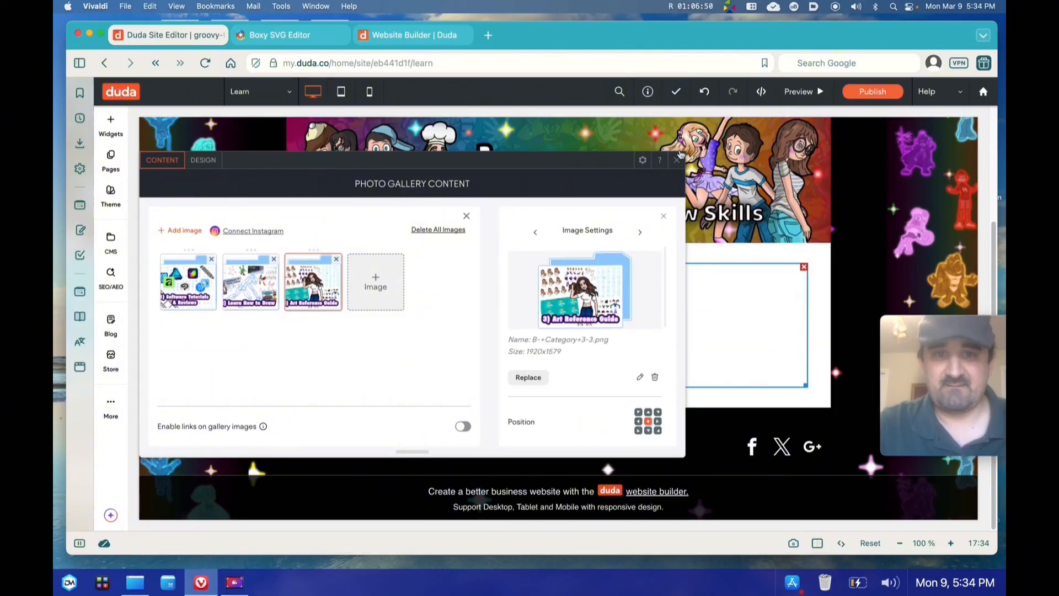
click(678, 161)
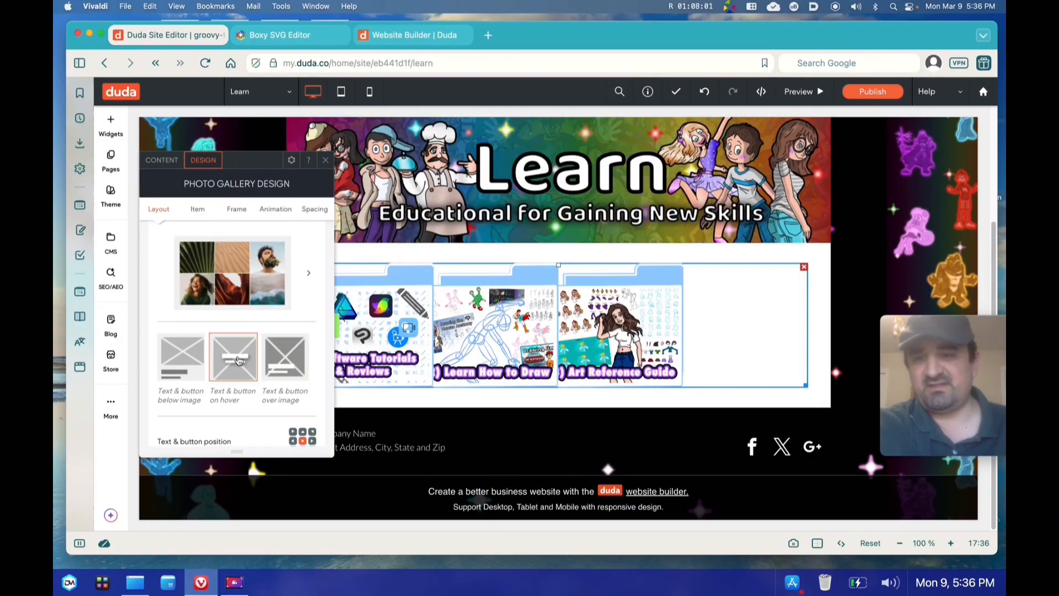
- Change the photo gallery layout so that the text and button sit below each image
click(188, 365)
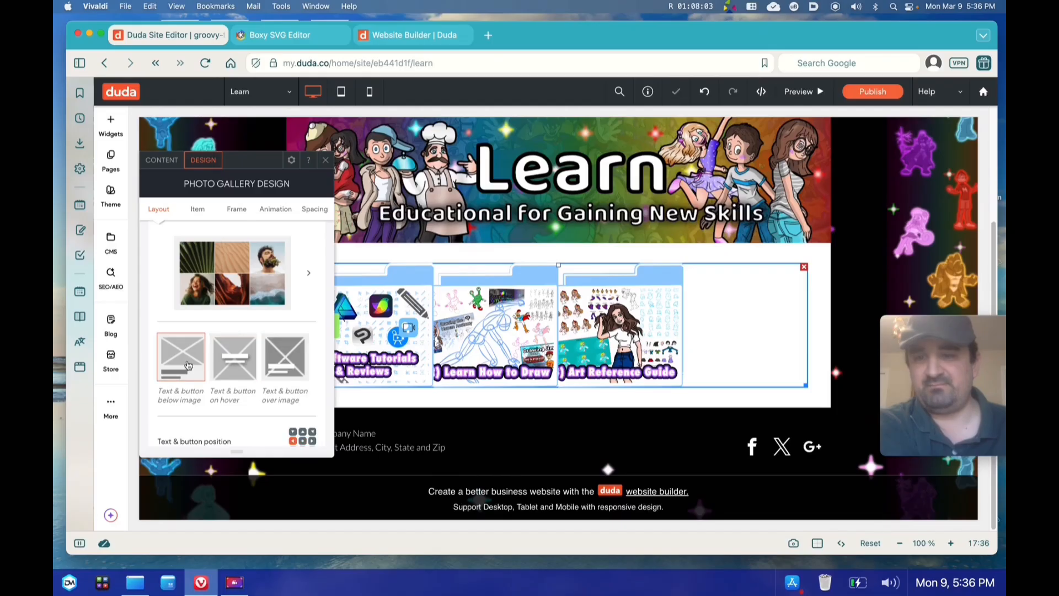
scroll(219, 352, down, 2)
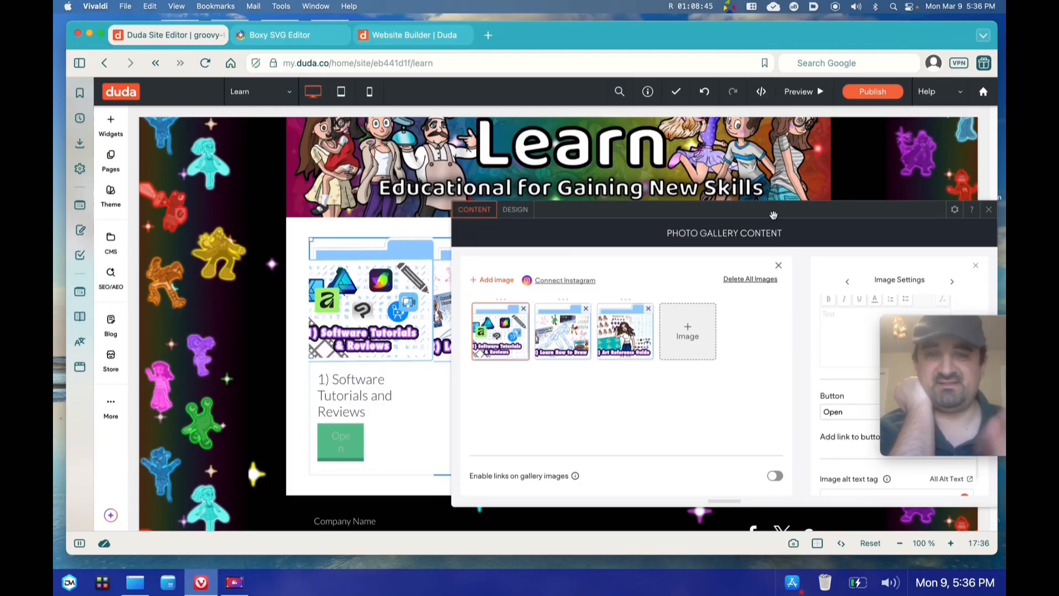
drag(827, 213, 556, 158)
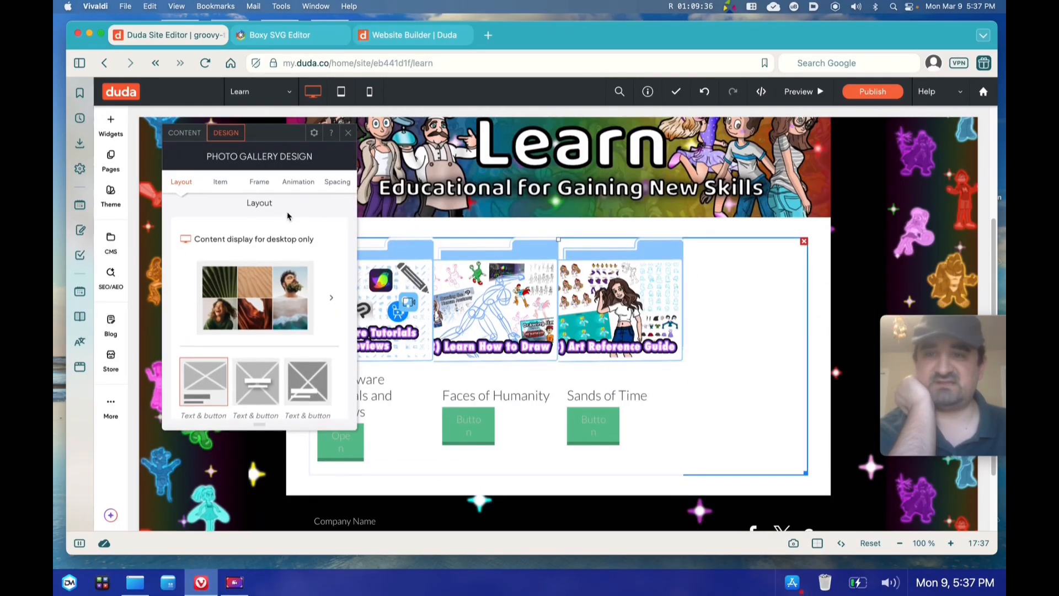
- Set the photo gallery's number of columns to 3 in its layout design
scroll(287, 215, down, 2)
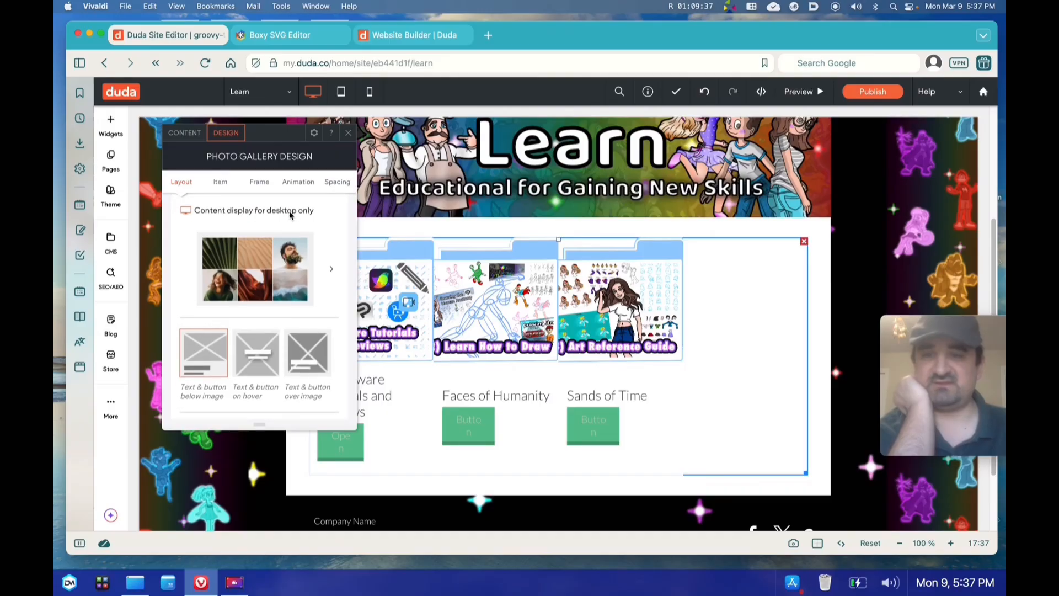
drag(267, 136, 826, 214)
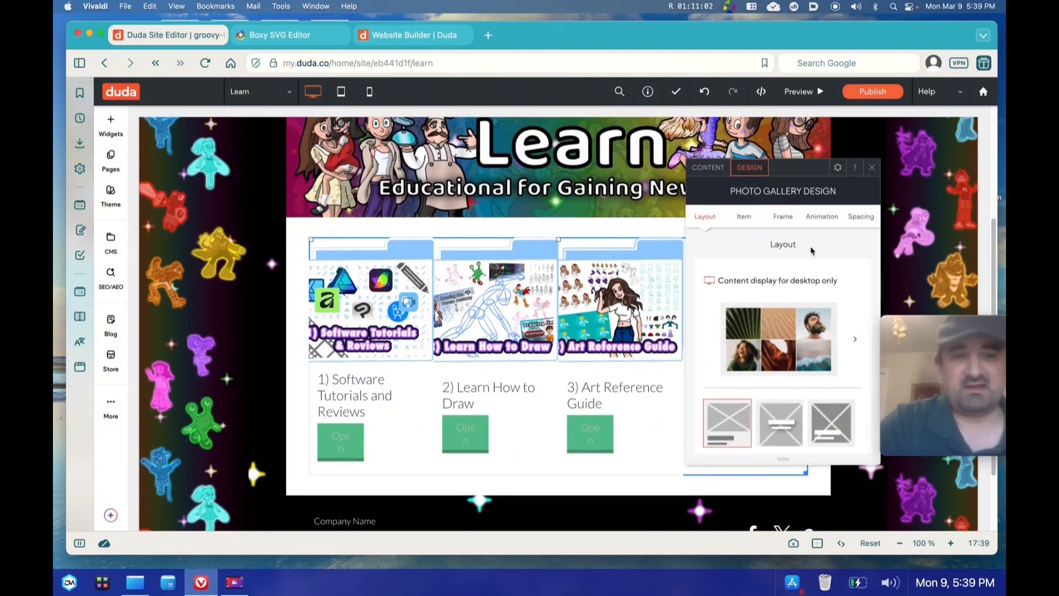
scroll(811, 249, down, 5)
scroll(811, 251, down, 2)
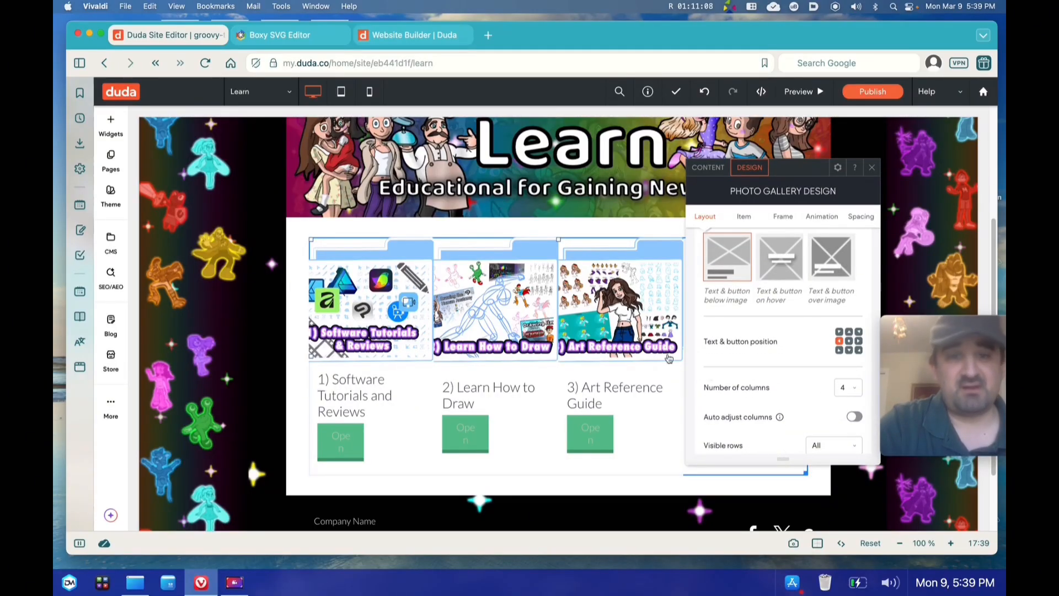
click(855, 391)
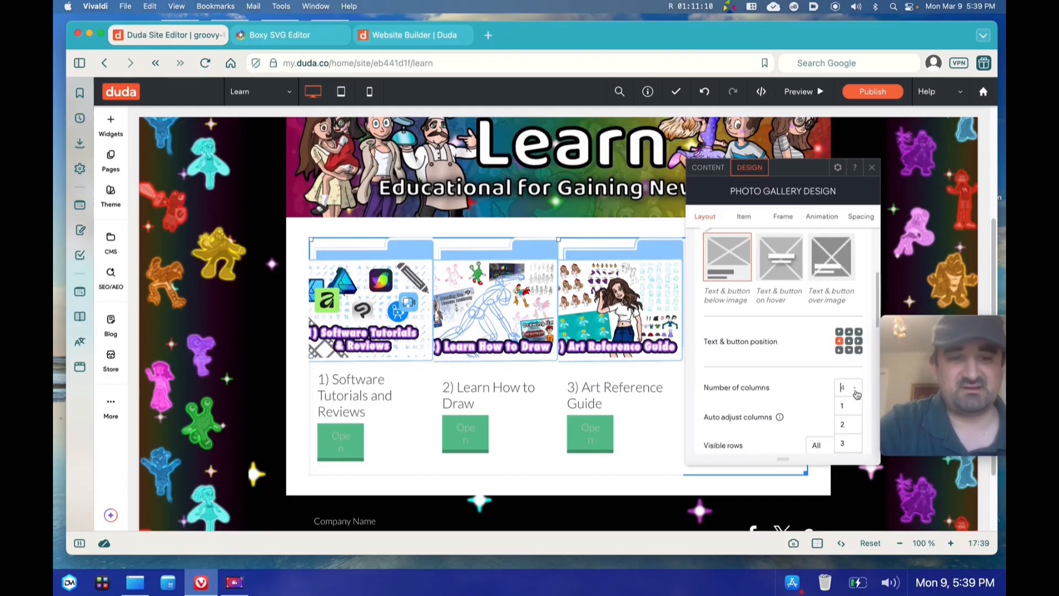
click(844, 443)
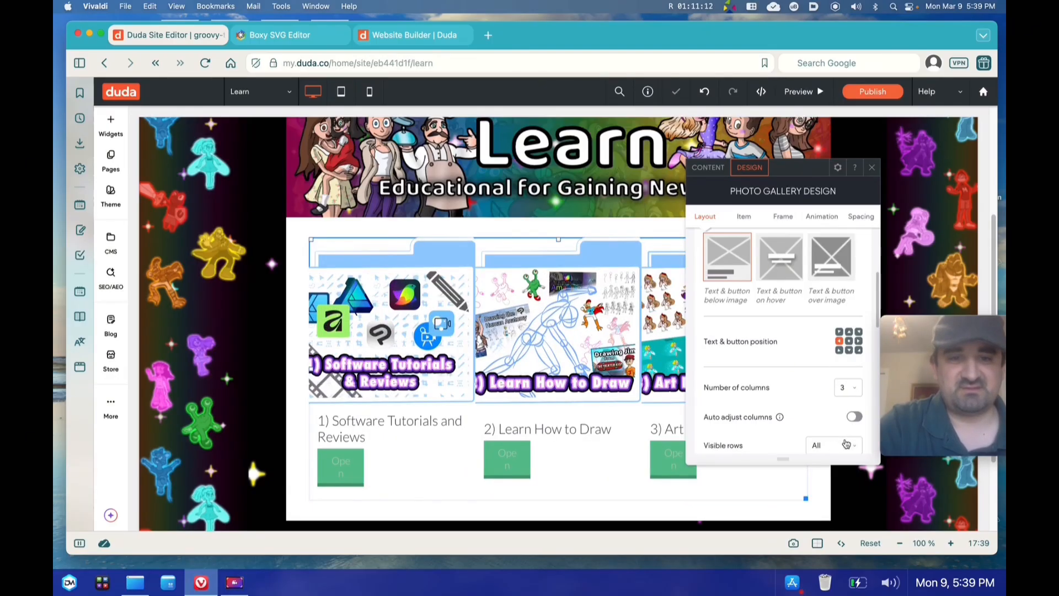
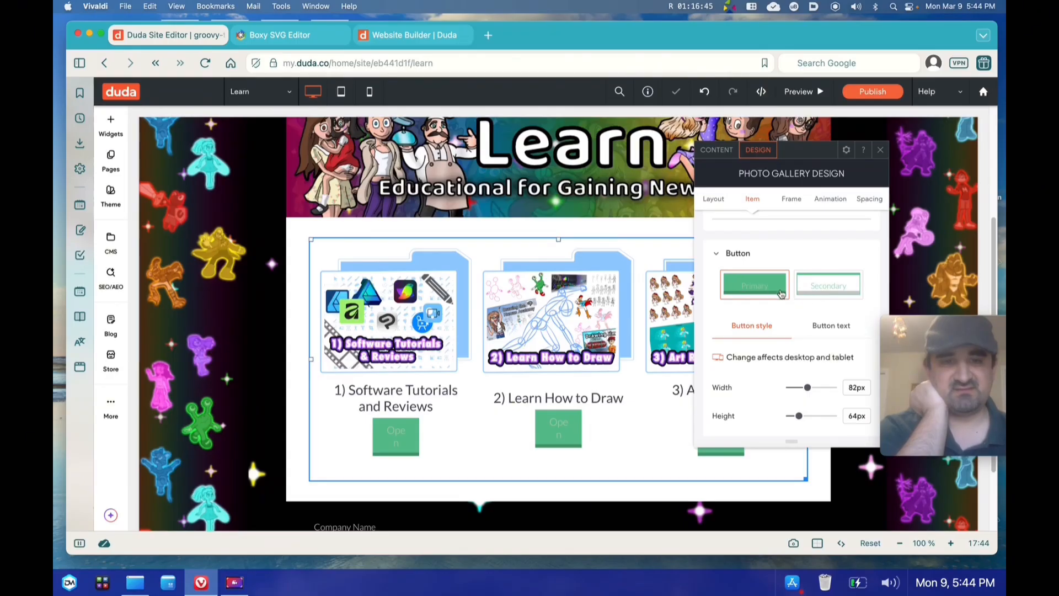
- Set the gallery's primary button style to a width of 151 px and a height of 42 px
scroll(810, 384, down, 1)
drag(808, 381, 756, 378)
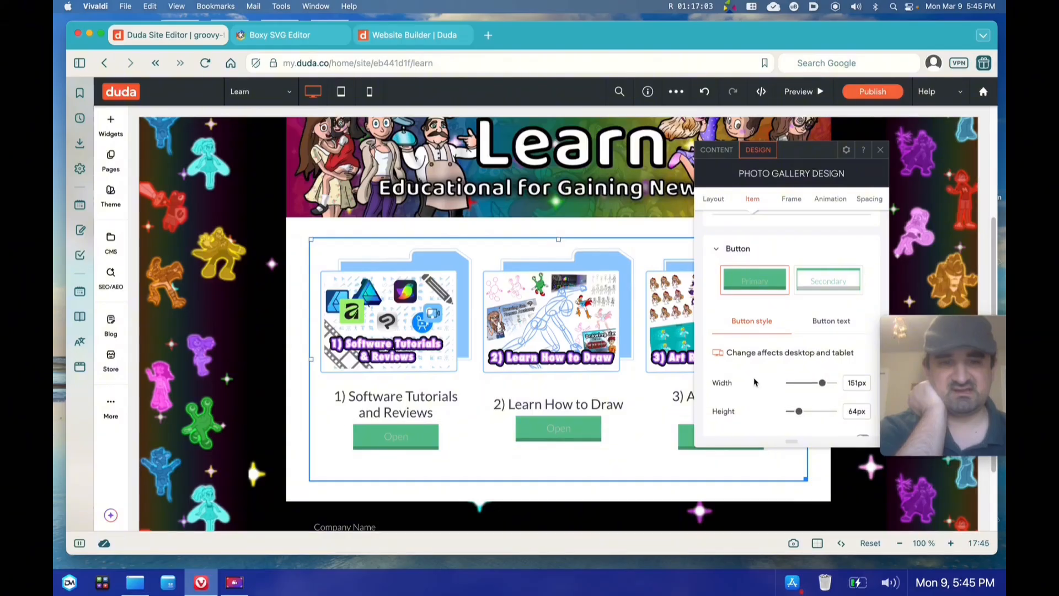
scroll(754, 379, down, 1)
scroll(755, 379, down, 4)
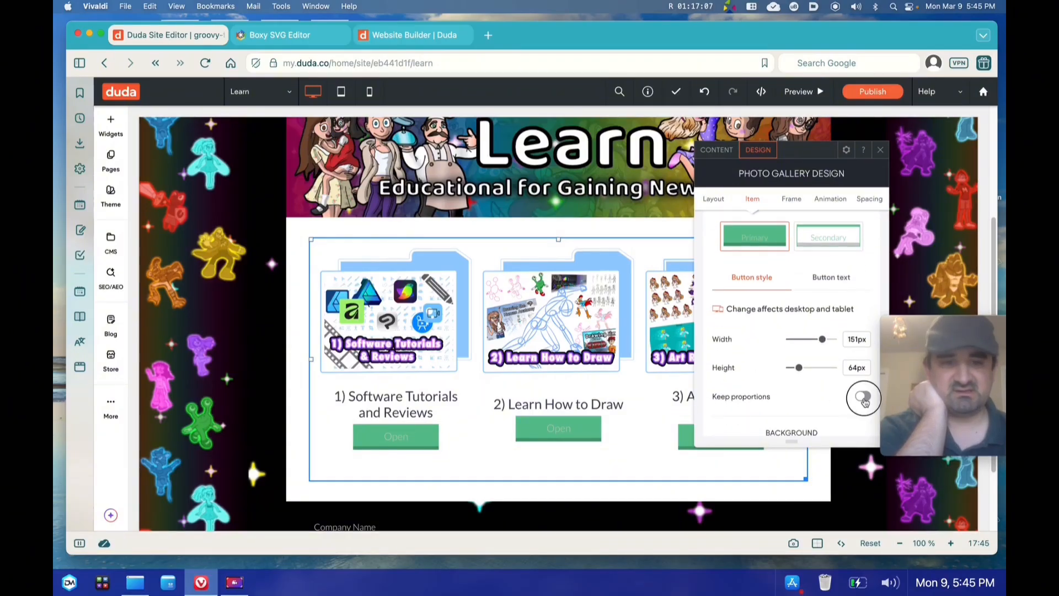
scroll(859, 397, down, 5)
- Set the background color of the gallery's Open buttons to black using the recent colors
click(863, 357)
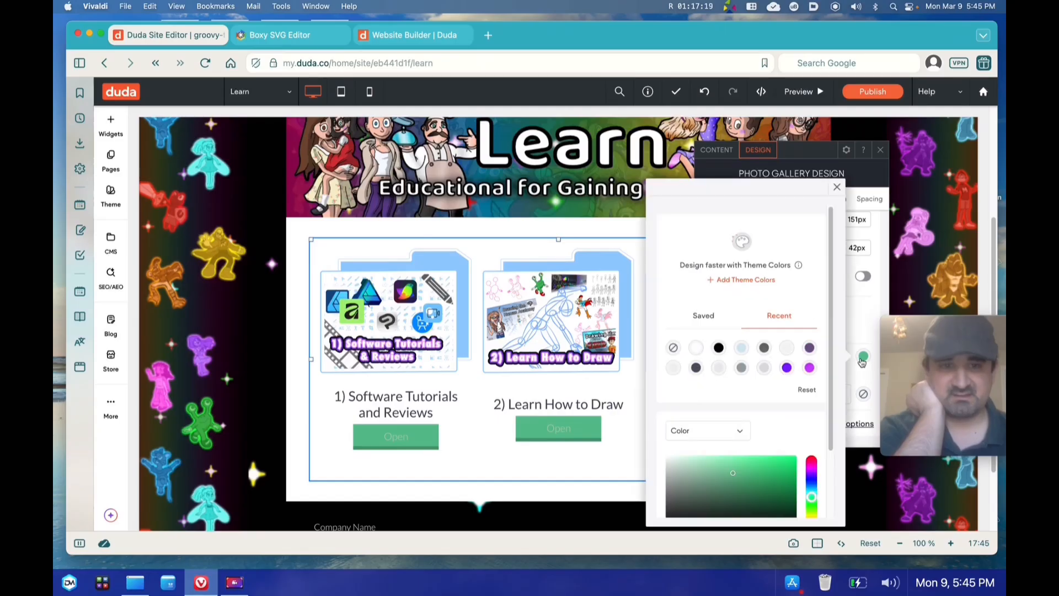
click(717, 349)
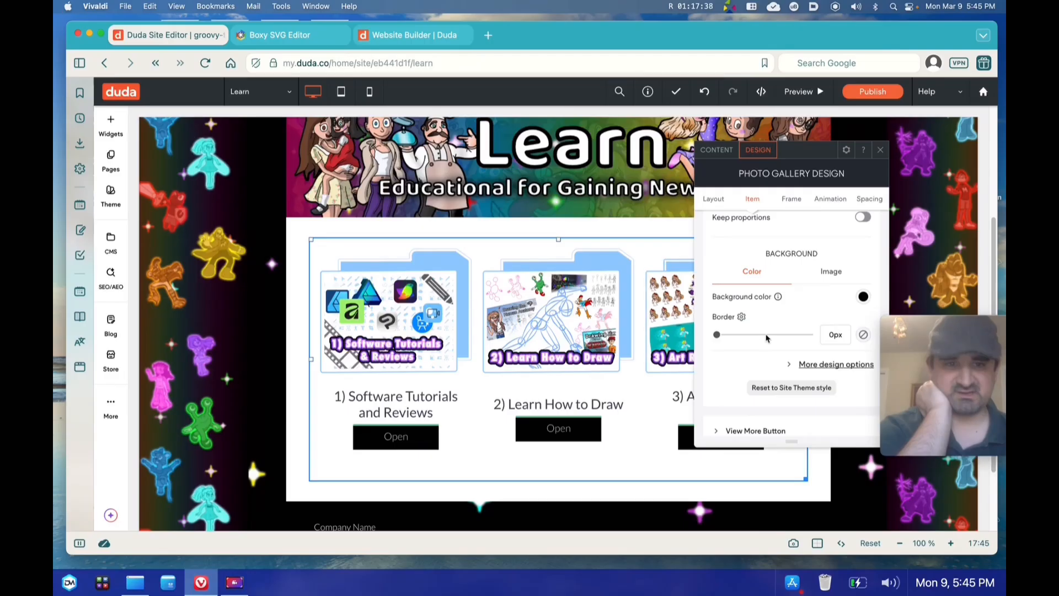
click(831, 272)
click(753, 276)
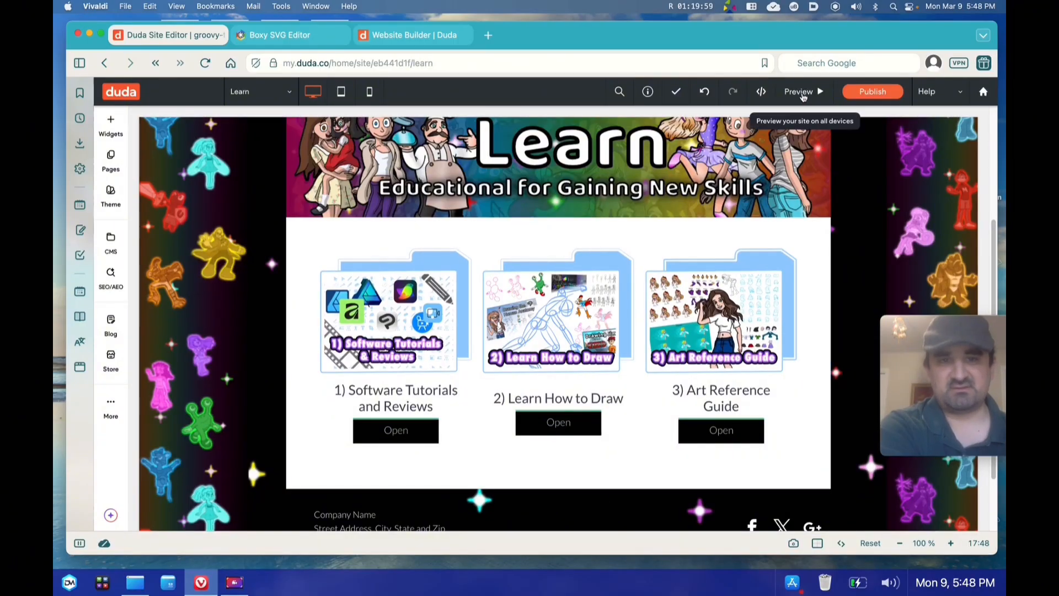
- Preview the site and examine the Learn page's banner, category covers and Open buttons in desktop view
click(802, 93)
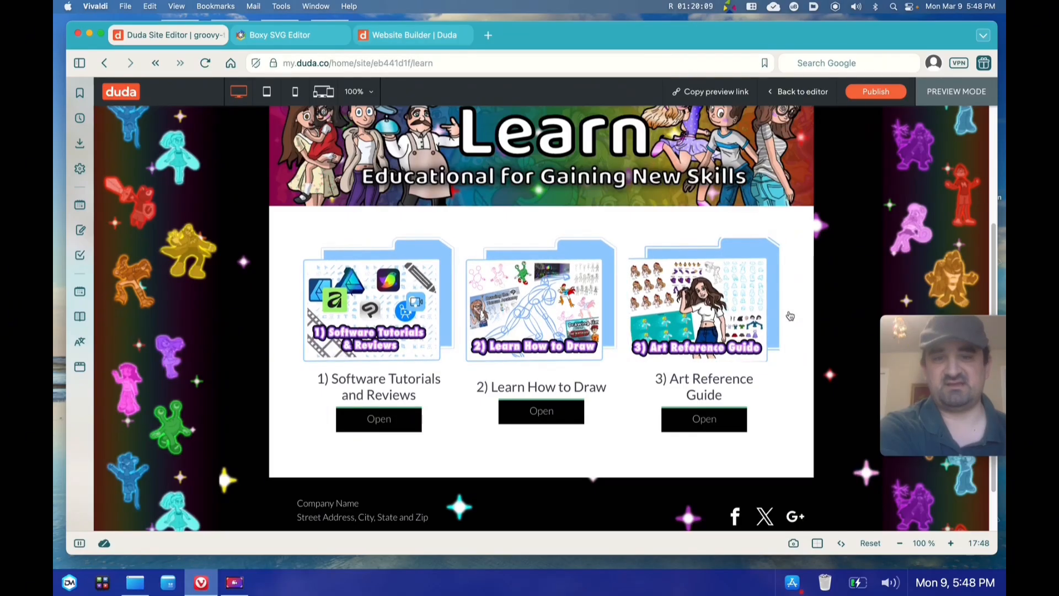
scroll(284, 286, up, 1)
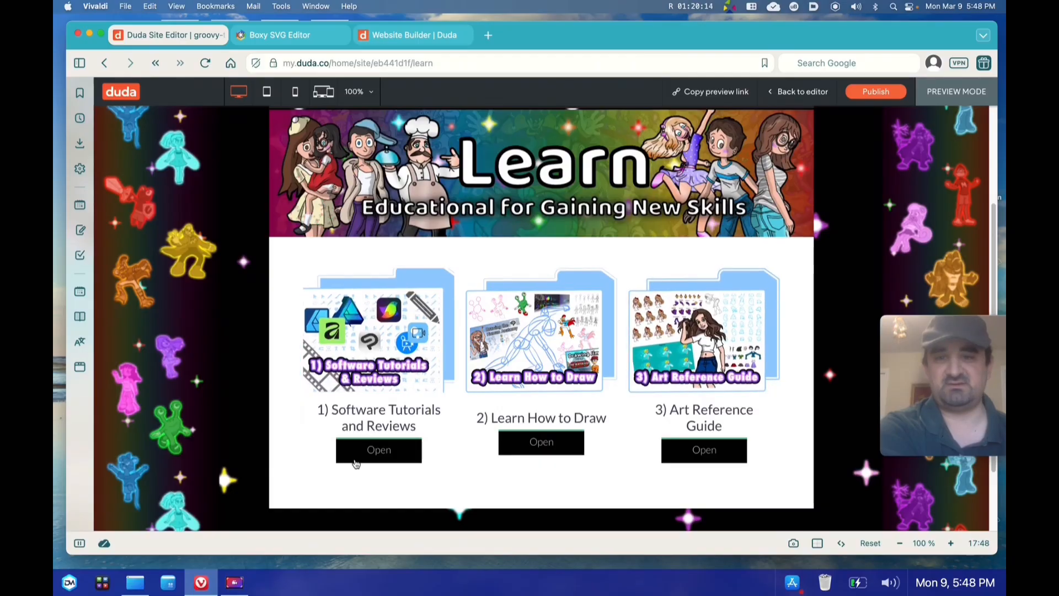
scroll(524, 417, up, 1)
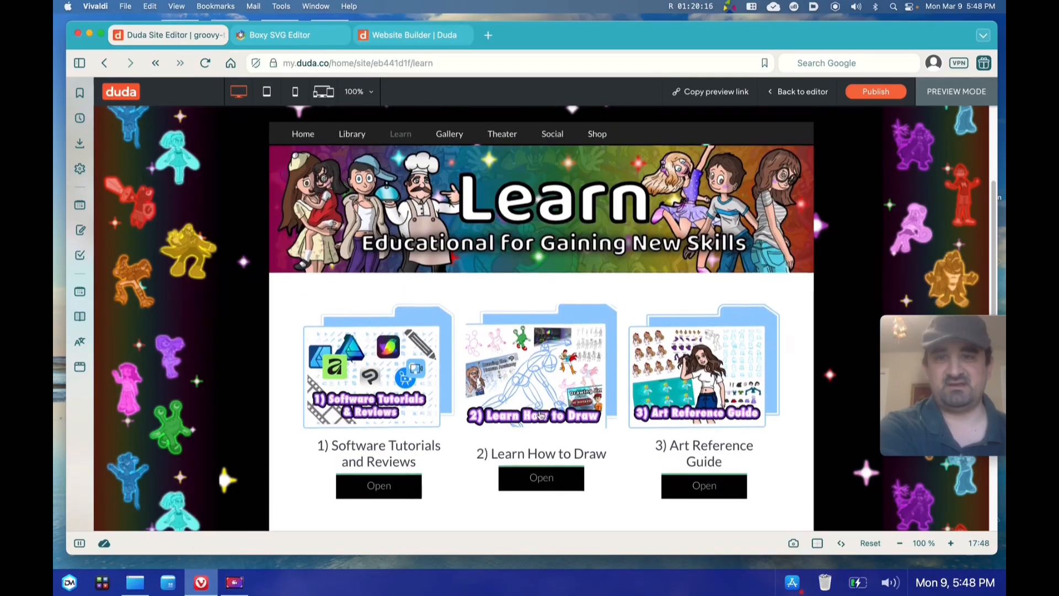
scroll(540, 417, down, 2)
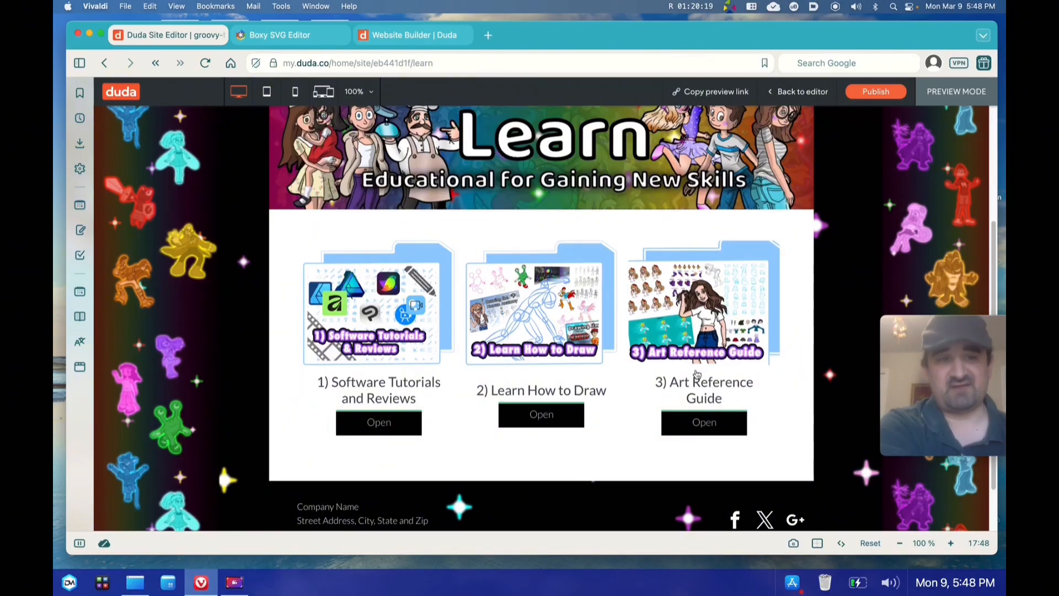
- Return to the editor and examine the link options for the first gallery image's Open button without choosing one
click(795, 95)
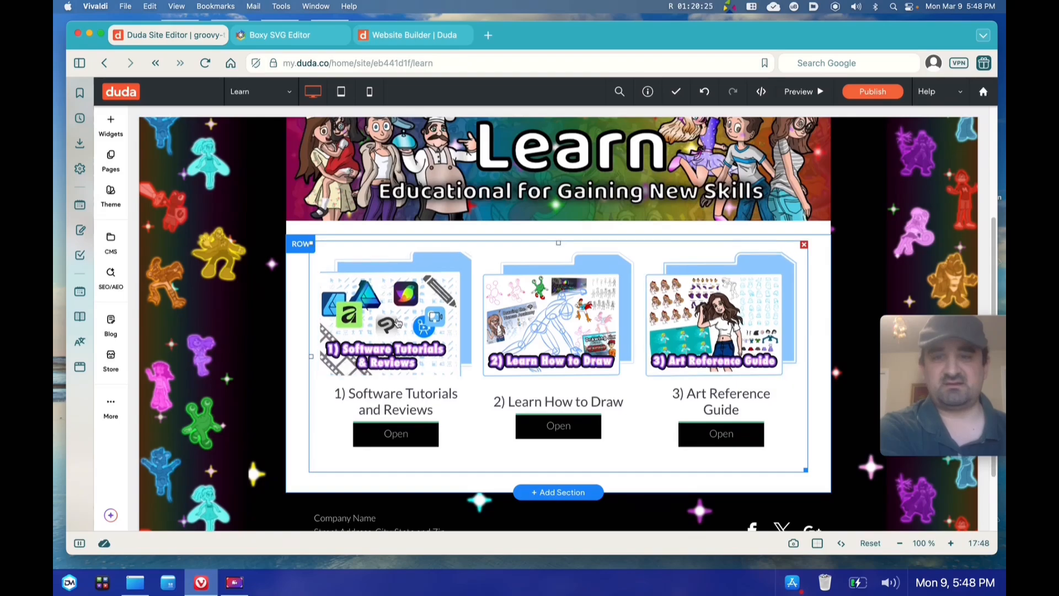
click(397, 323)
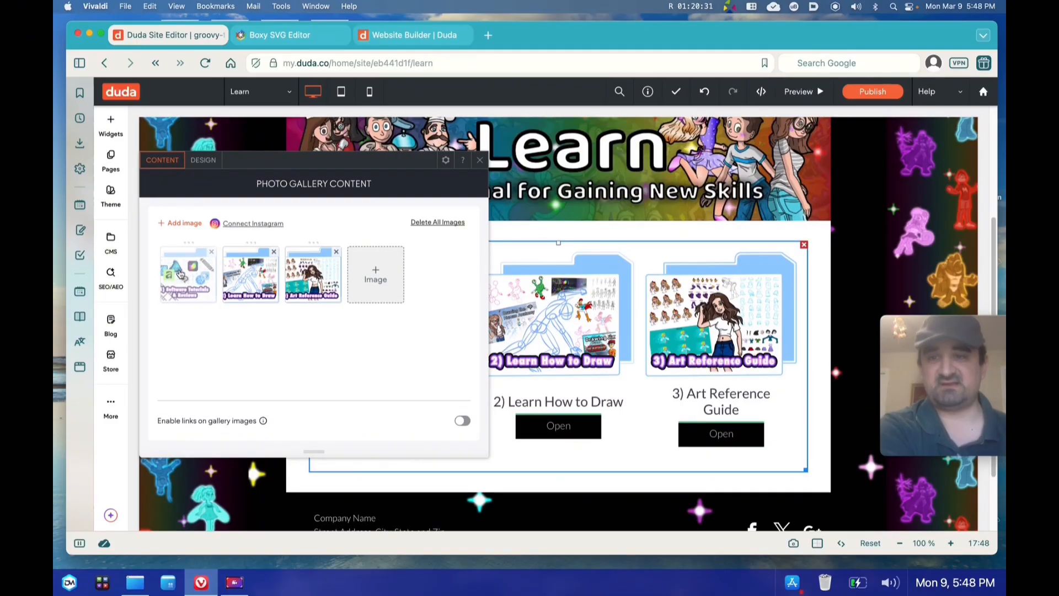
click(180, 274)
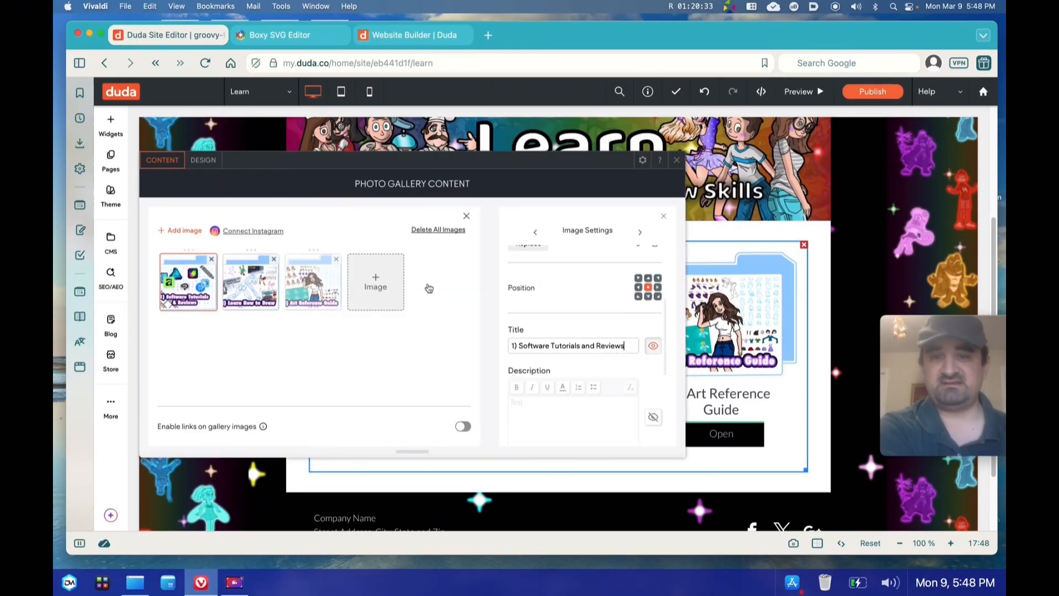
scroll(640, 308, down, 3)
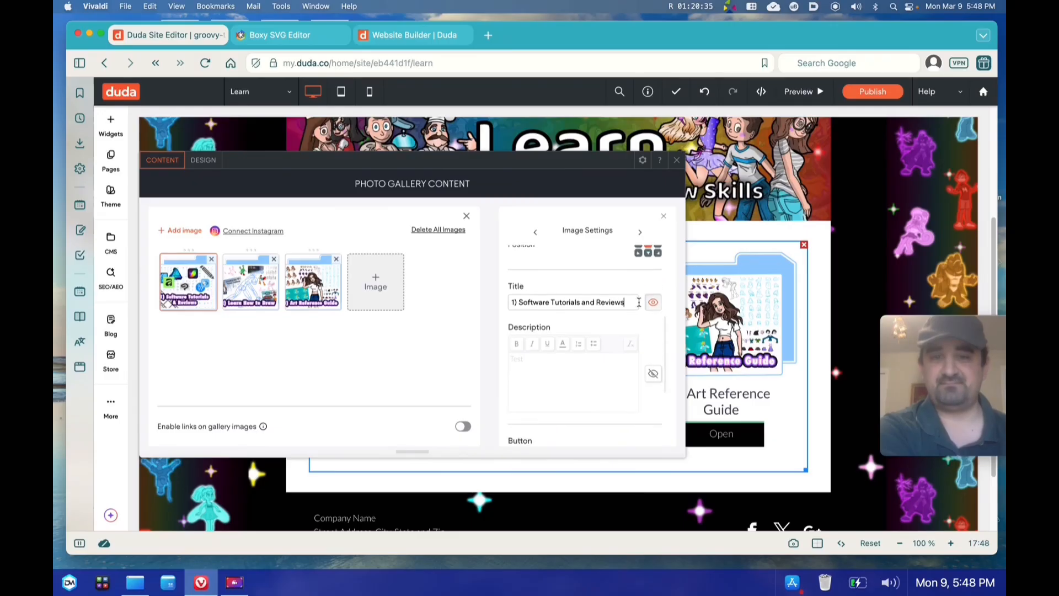
scroll(640, 307, down, 3)
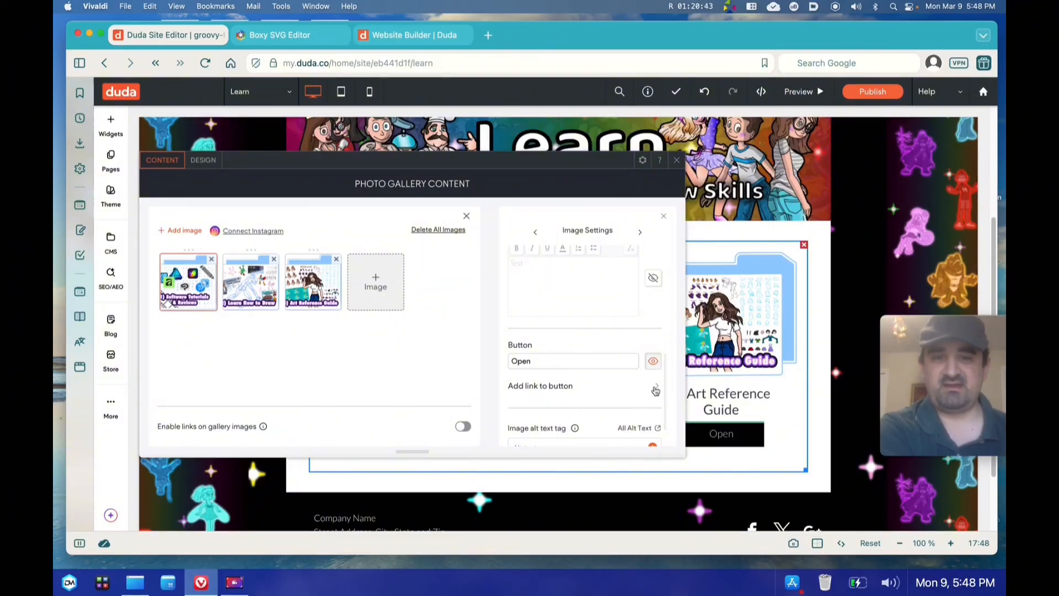
click(656, 388)
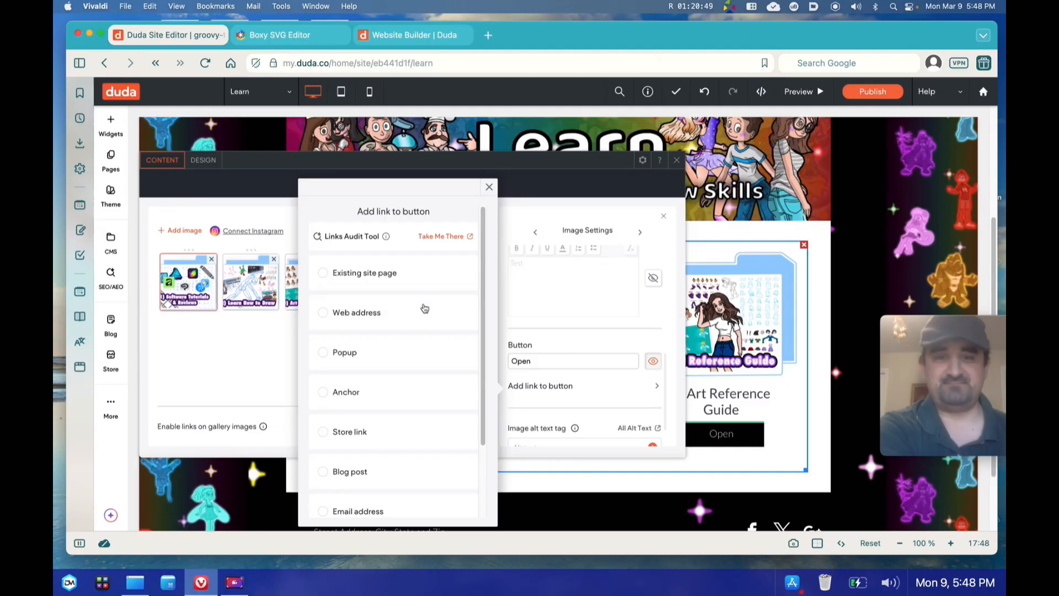
click(488, 187)
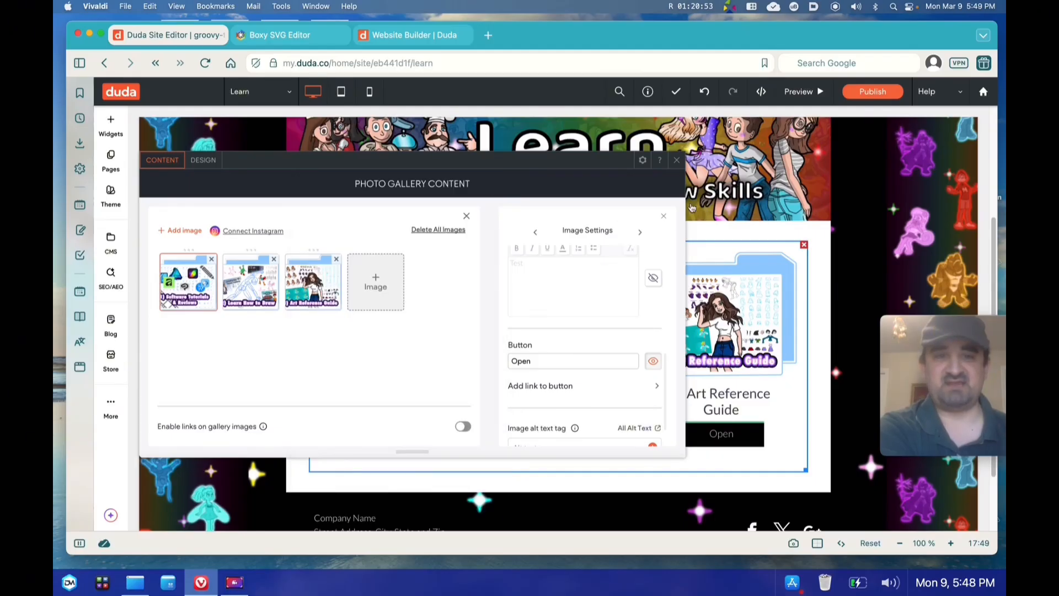
click(677, 160)
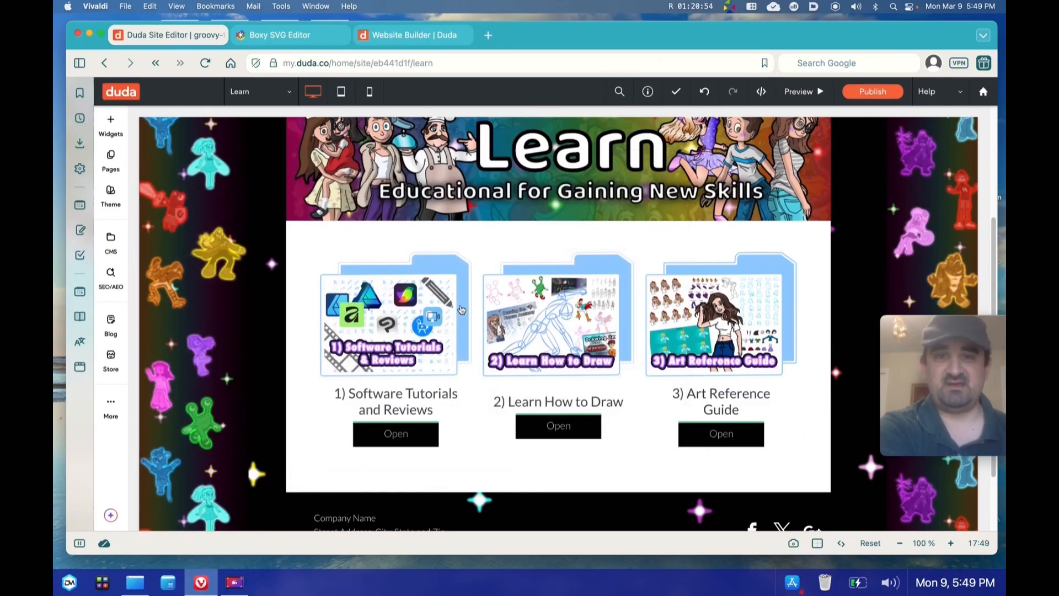
- Go to the Home page and look over its content from the banner down to the footer
scroll(462, 310, up, 3)
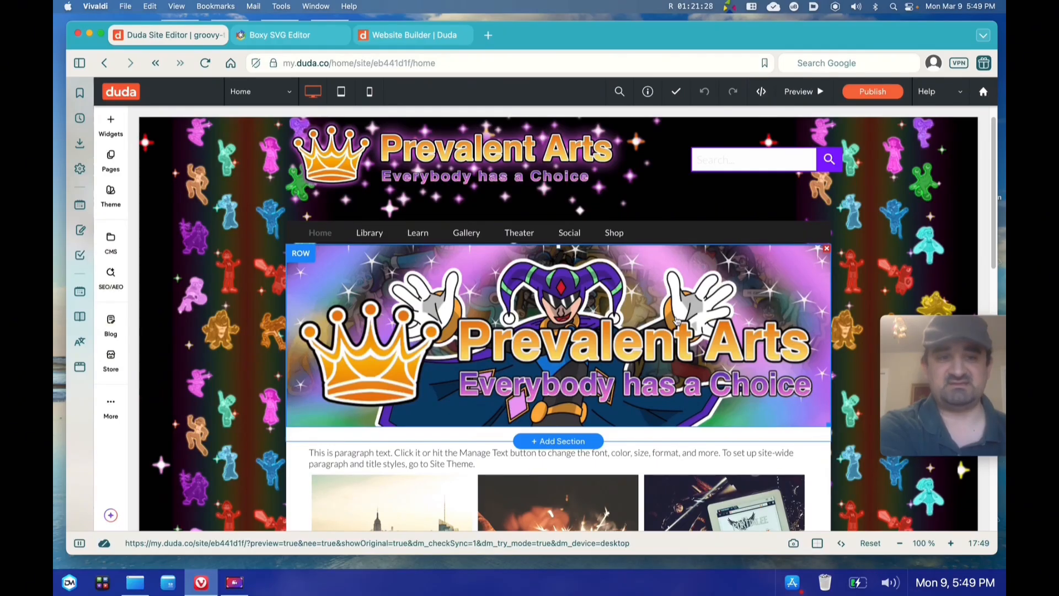
scroll(874, 252, down, 15)
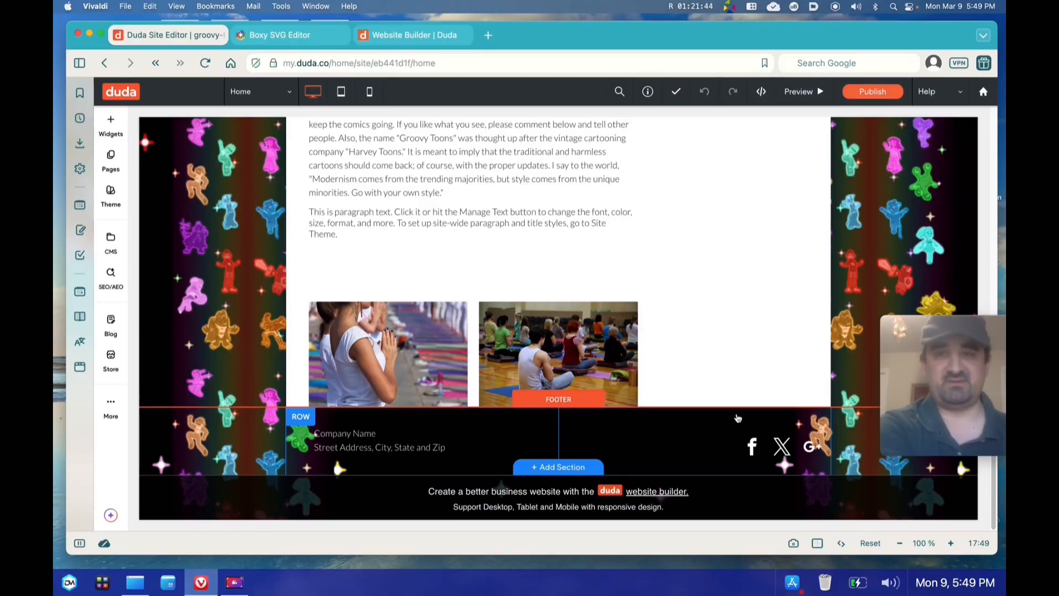
scroll(662, 386, up, 20)
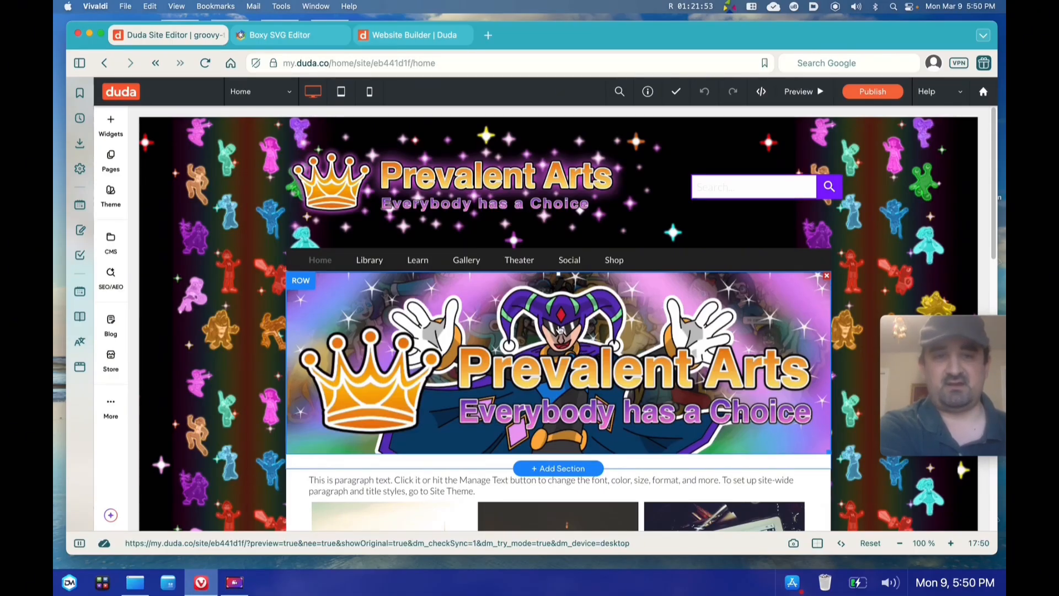
- Link the Home page's banner image to the About Us page and give it the caption About Us
click(559, 330)
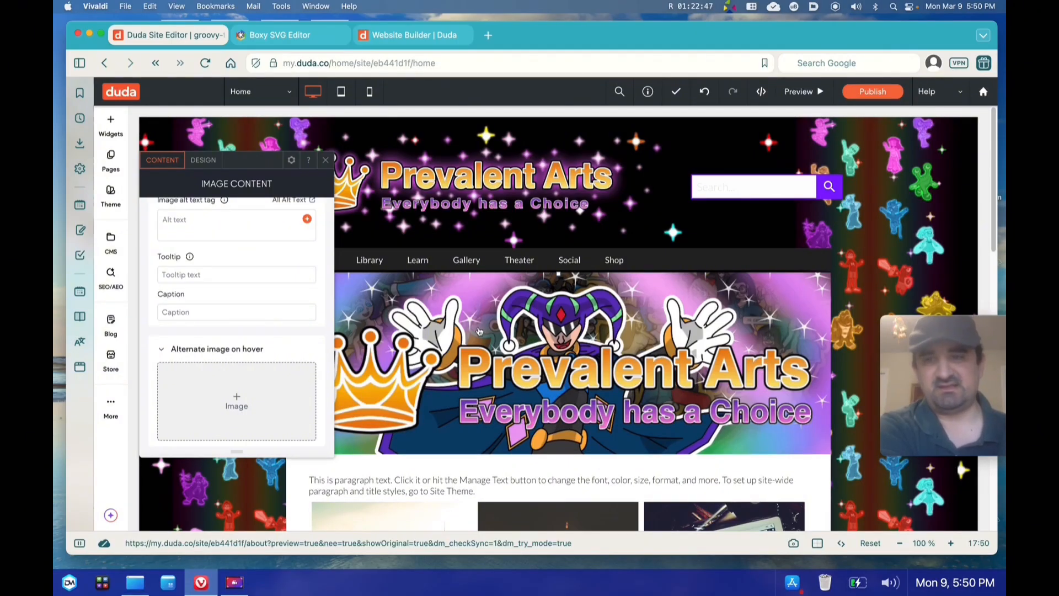
scroll(303, 329, up, 3)
scroll(303, 329, up, 5)
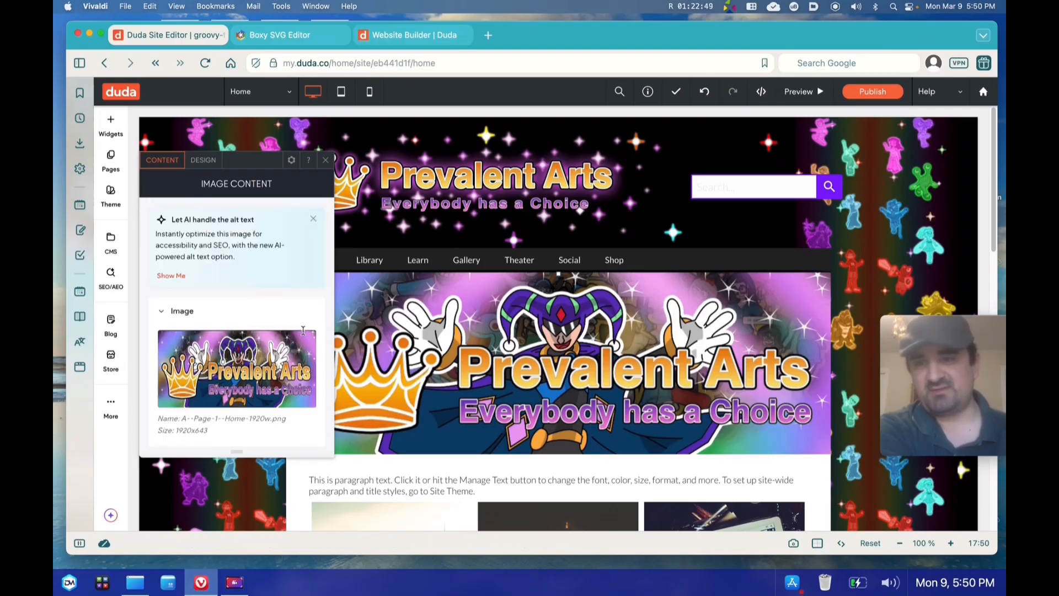
scroll(302, 335, down, 2)
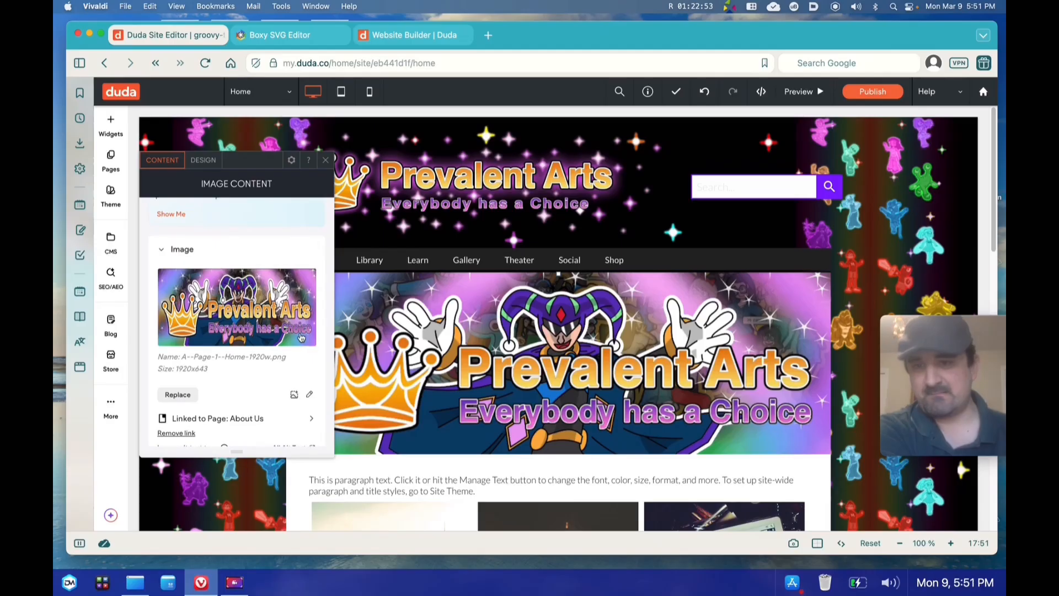
scroll(298, 336, down, 2)
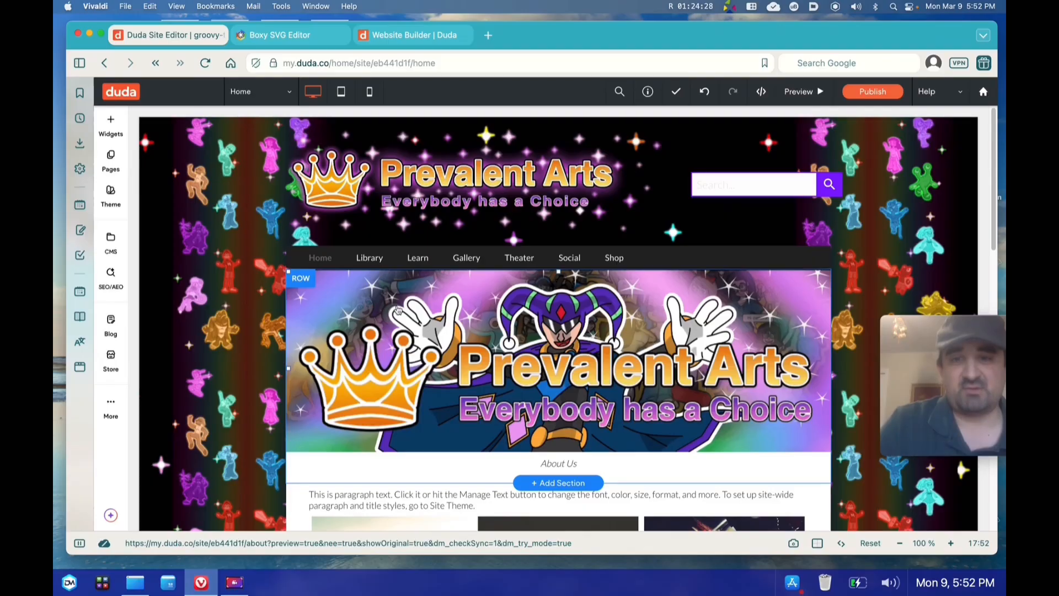
- Delete the Prevalent Arts banner image beneath the Home page's navigation bar
click(494, 319)
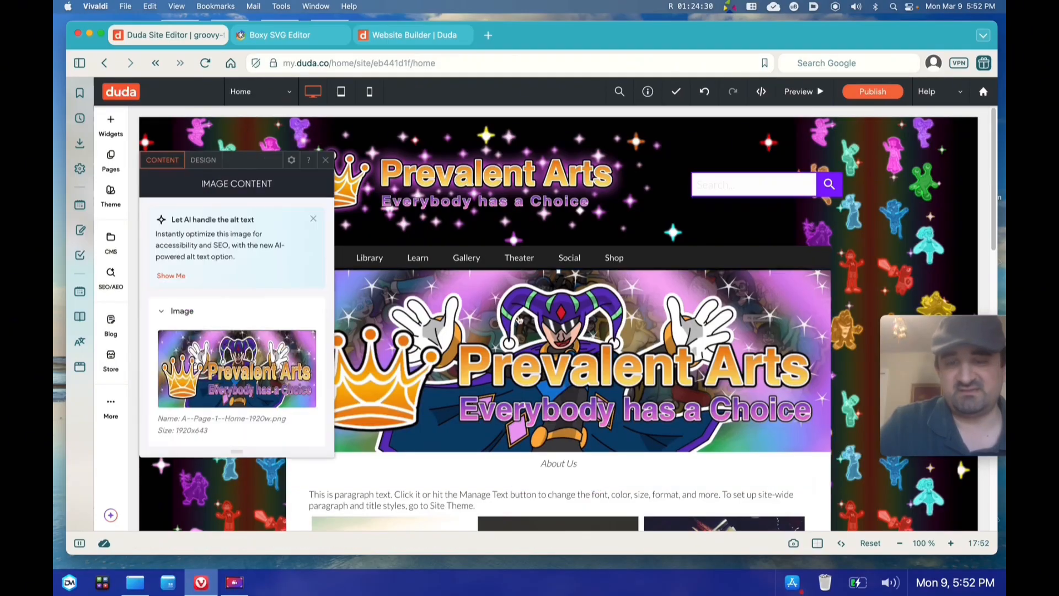
right_click(545, 237)
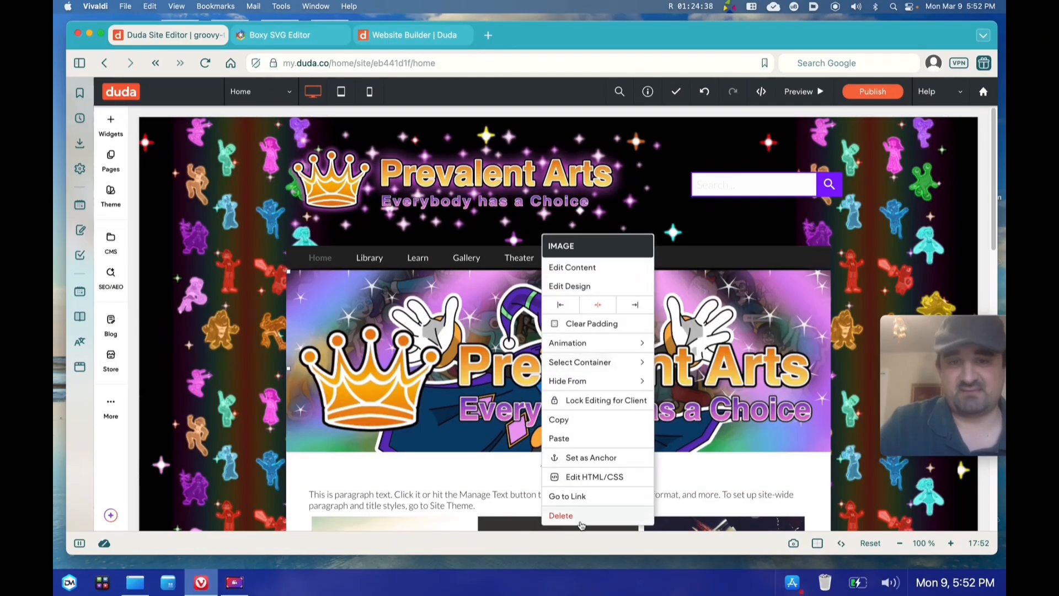
click(569, 515)
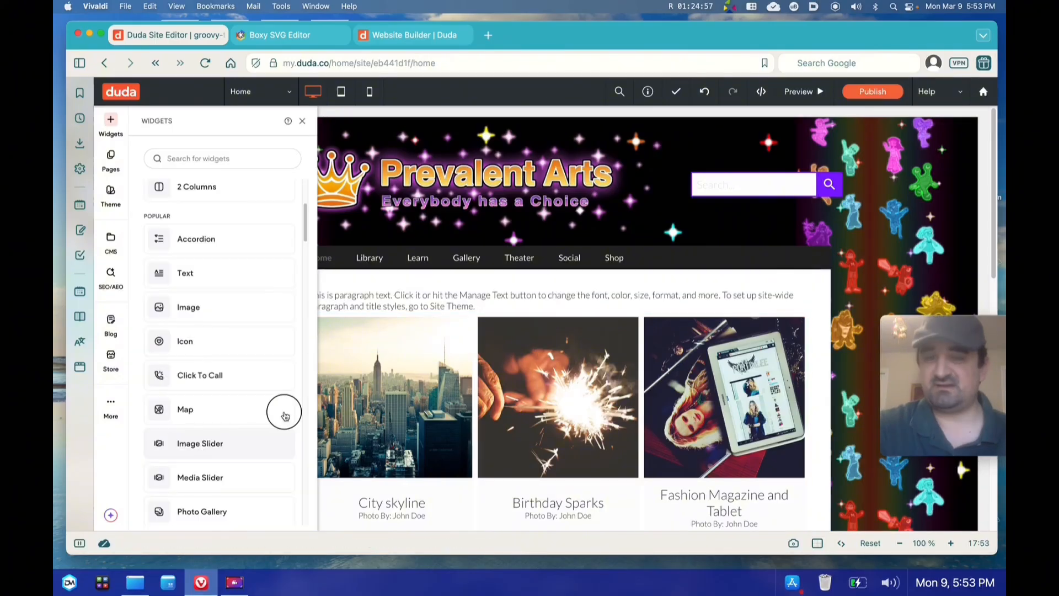
- Add an Image Slider above the Home page's paragraph text with the Prevalent Arts banner as its only slide
drag(270, 441, 349, 295)
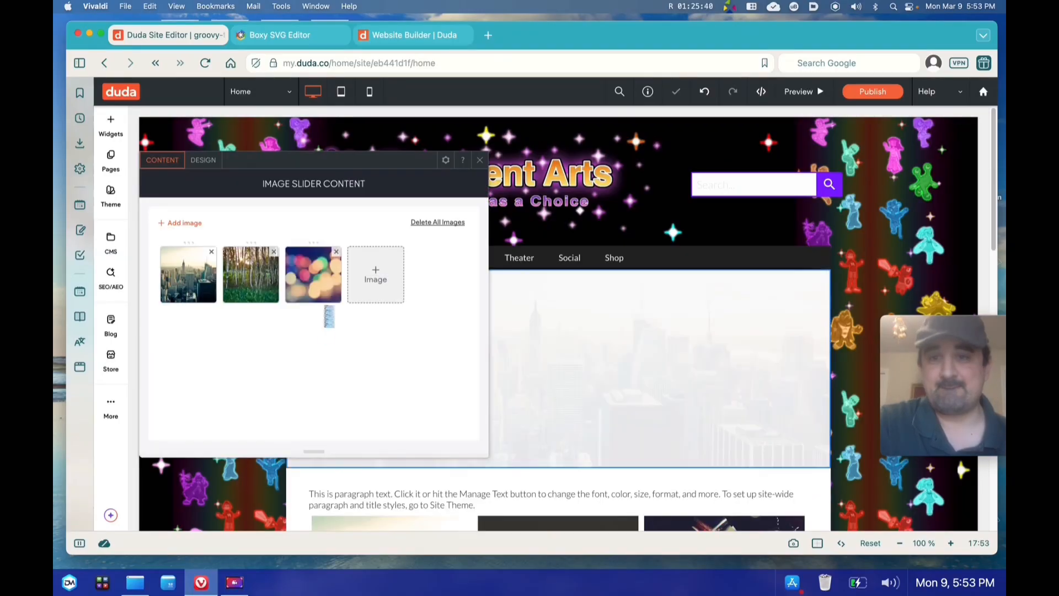
click(336, 251)
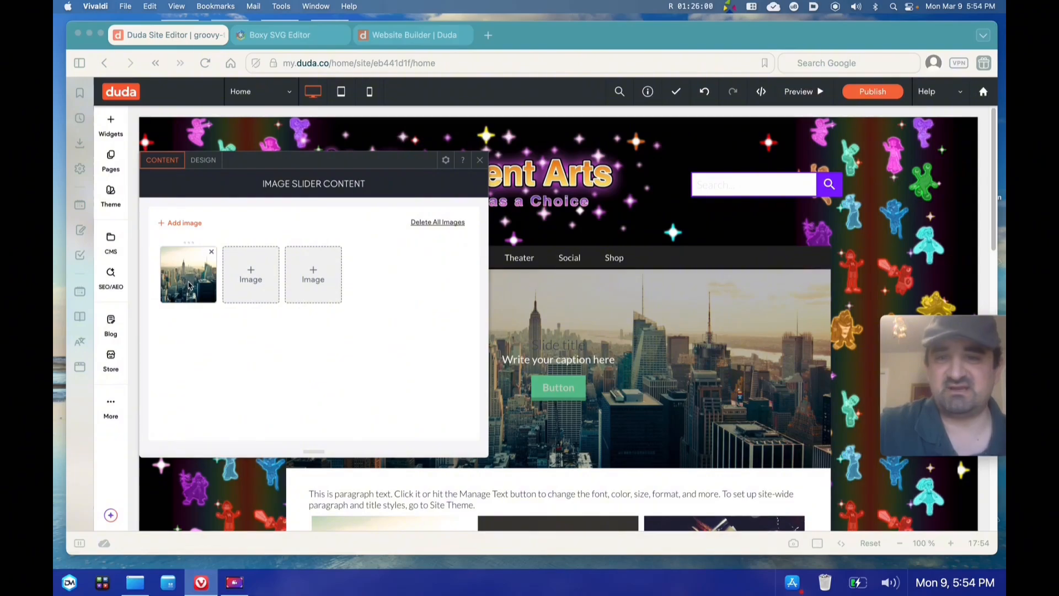
click(195, 277)
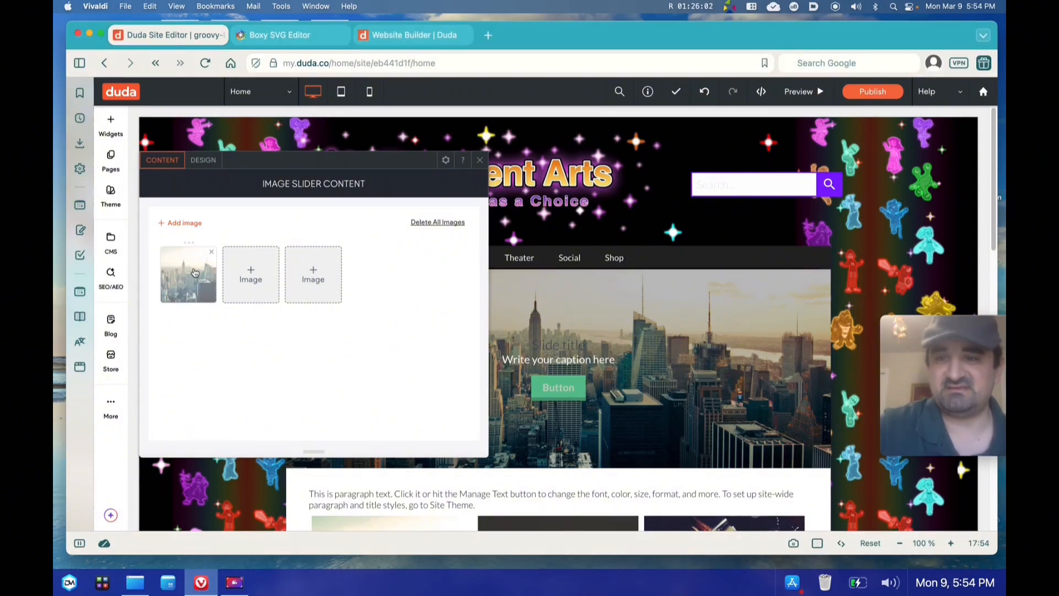
click(195, 272)
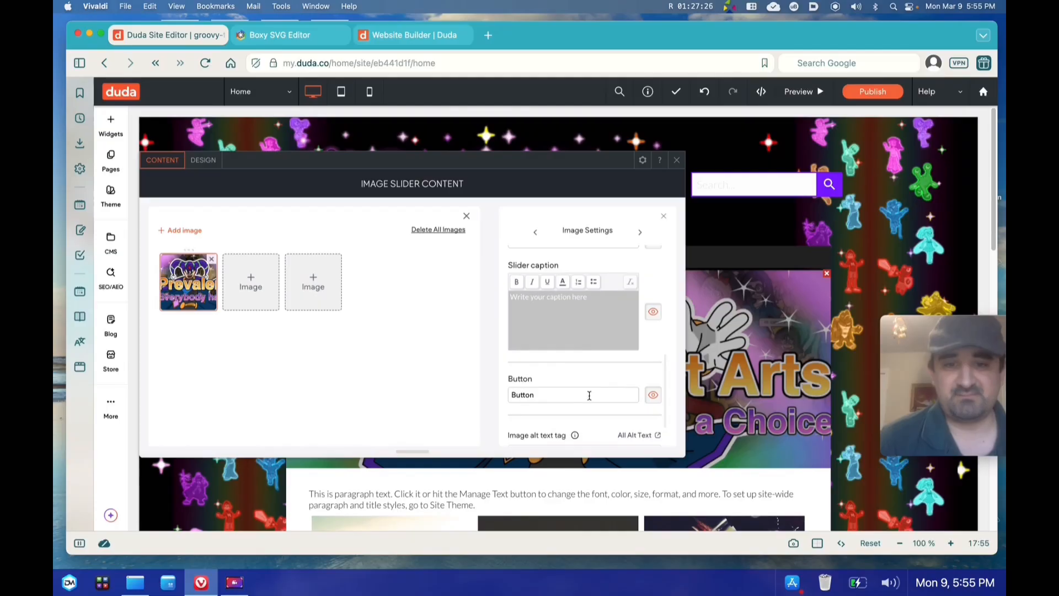
- Set the banner slide's button text to About Us and close the slider settings
drag(546, 397, 492, 398)
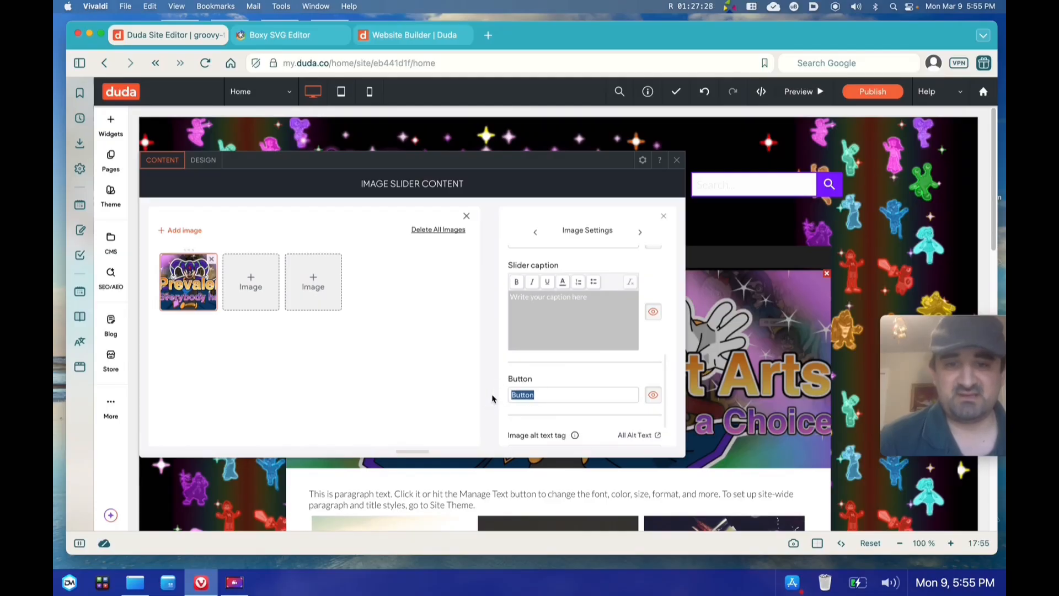
text(About Us)
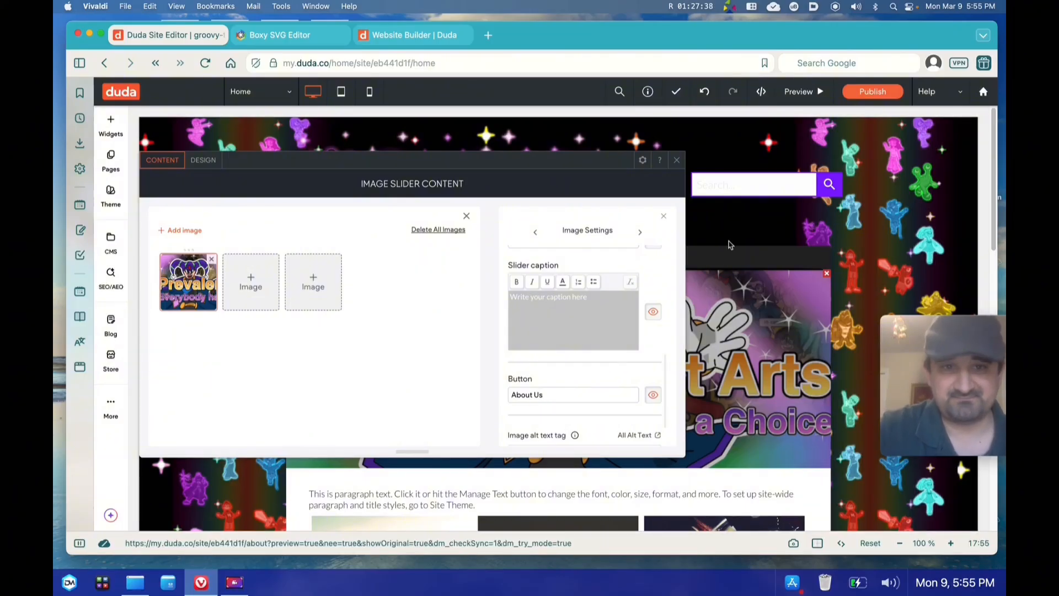
click(728, 242)
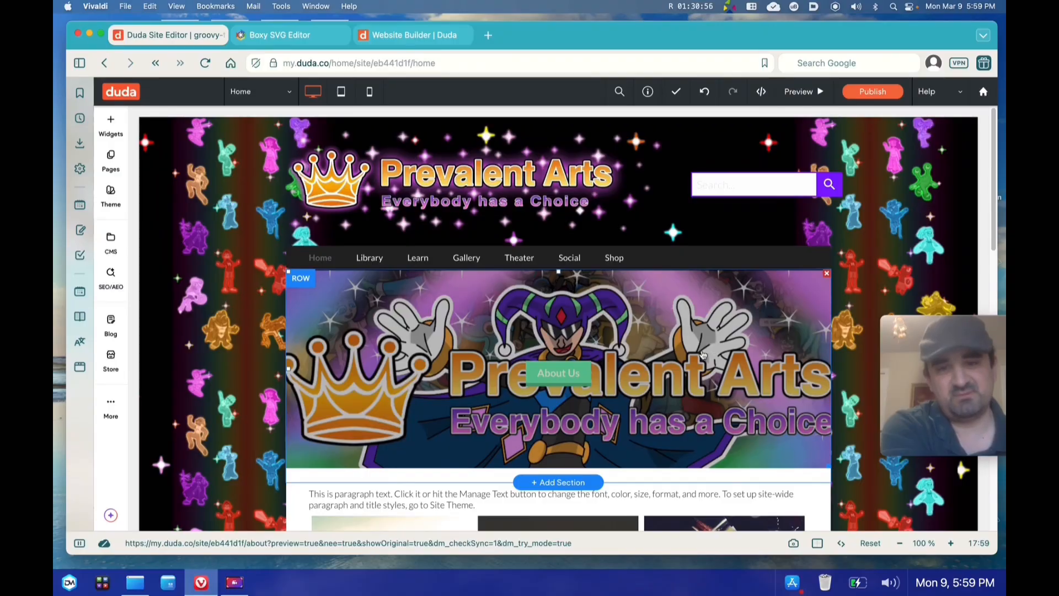
- Reopen the image slider and review the banner slide's image settings
click(397, 288)
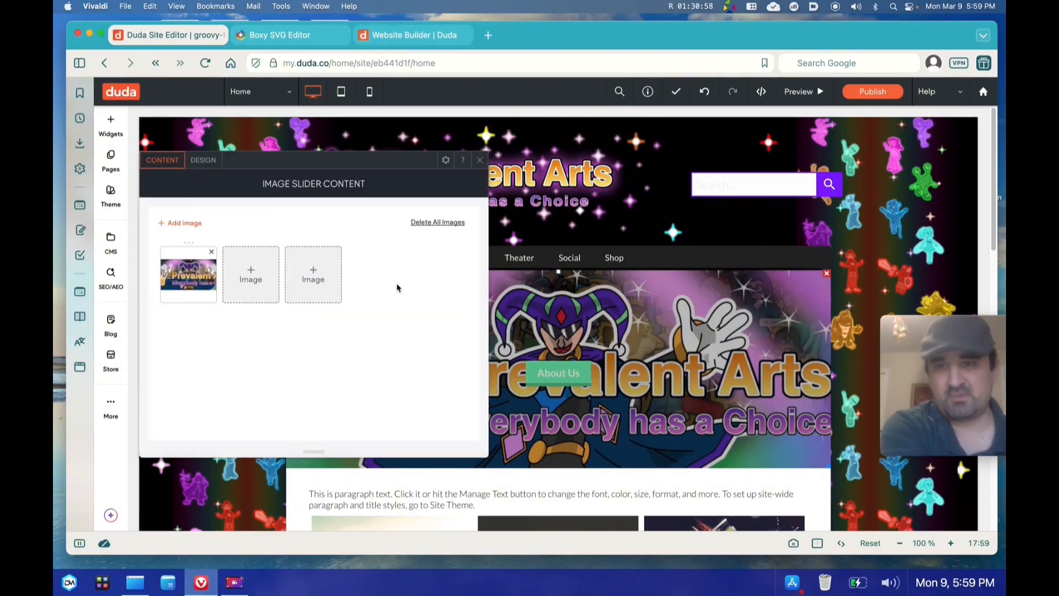
click(189, 274)
scroll(613, 284, down, 2)
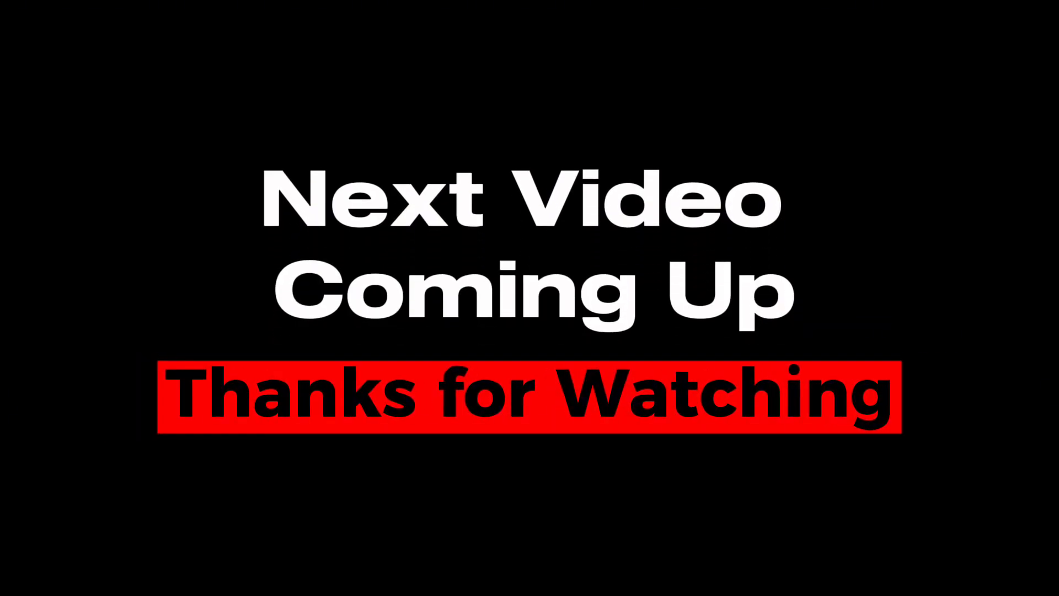